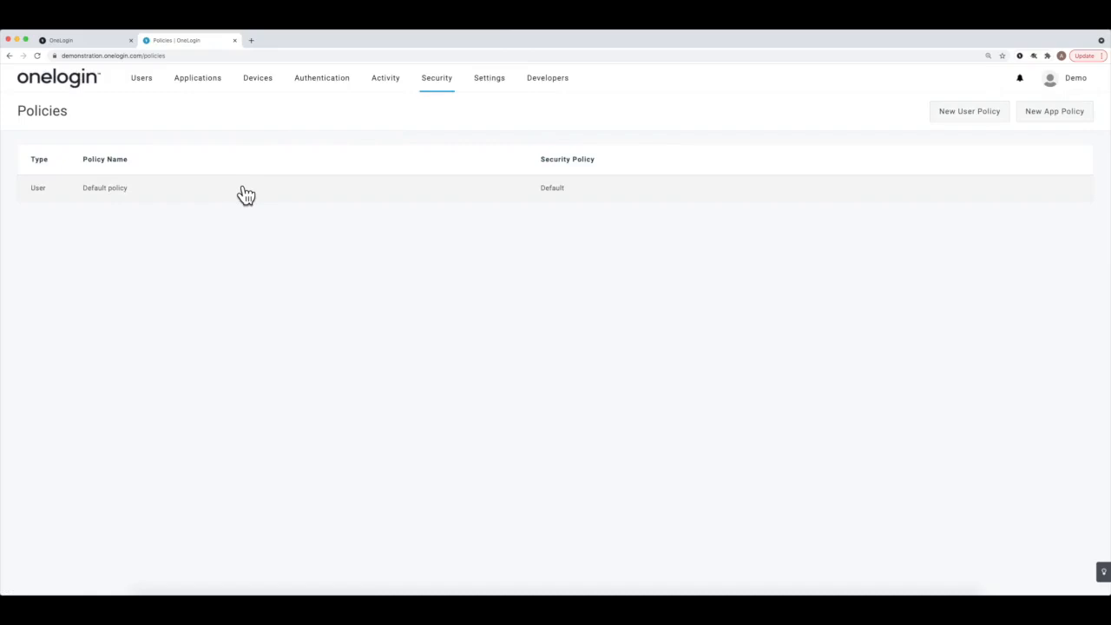
Step: Open the default policy and review its MFA settings, including the allowed one-time password factors
left_click(245, 195)
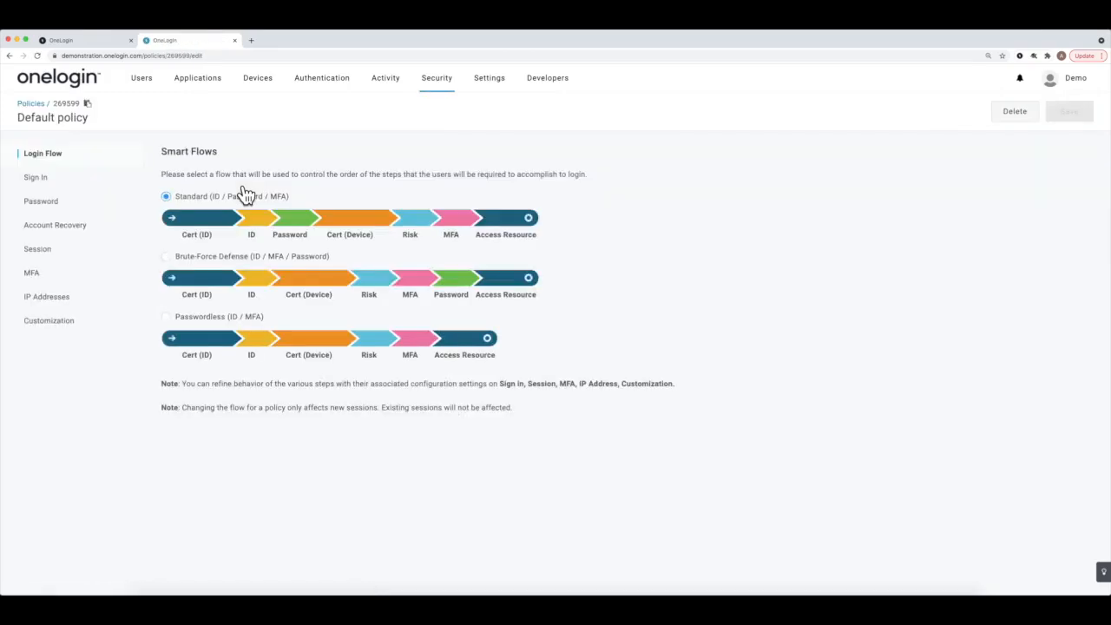
left_click(50, 274)
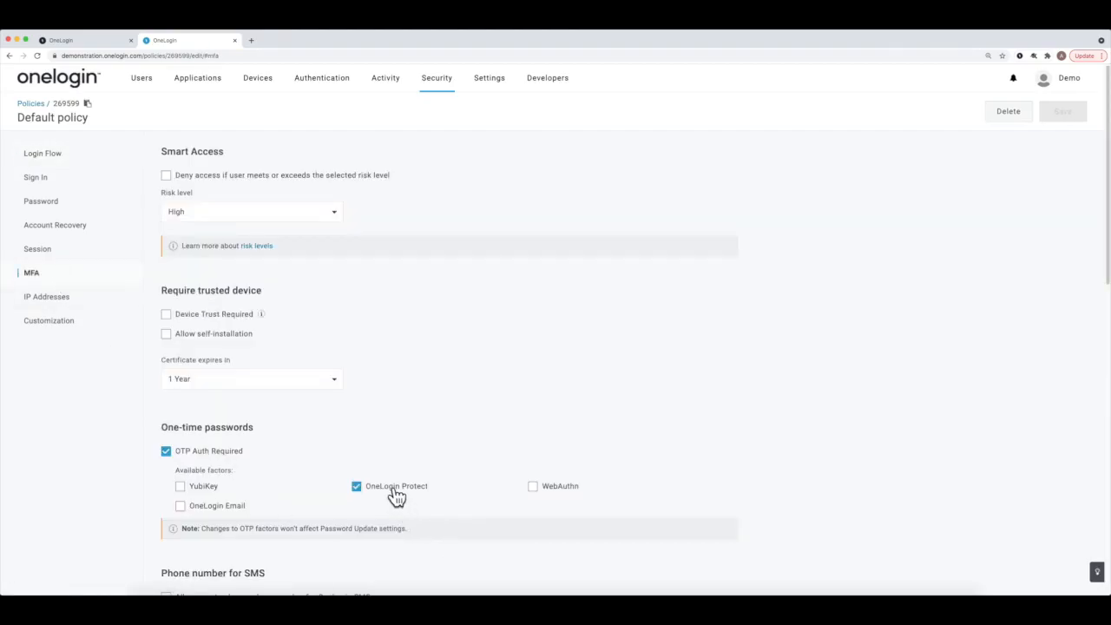
scroll(404, 496, "down", 5)
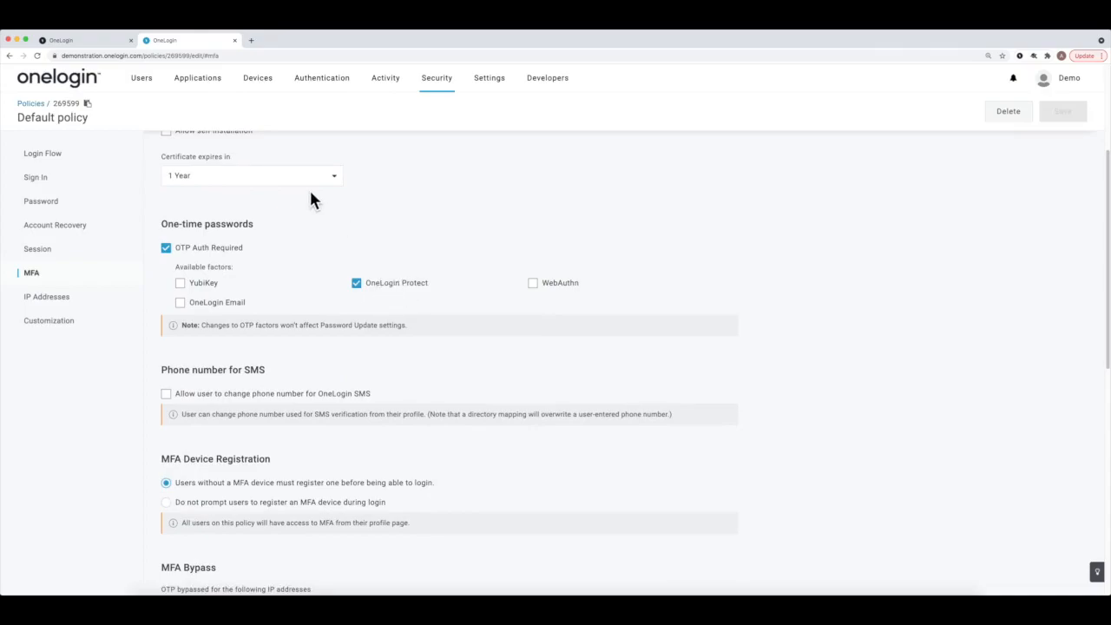
Step: Start a new user policy and name it Yubi Policy
left_click(432, 107)
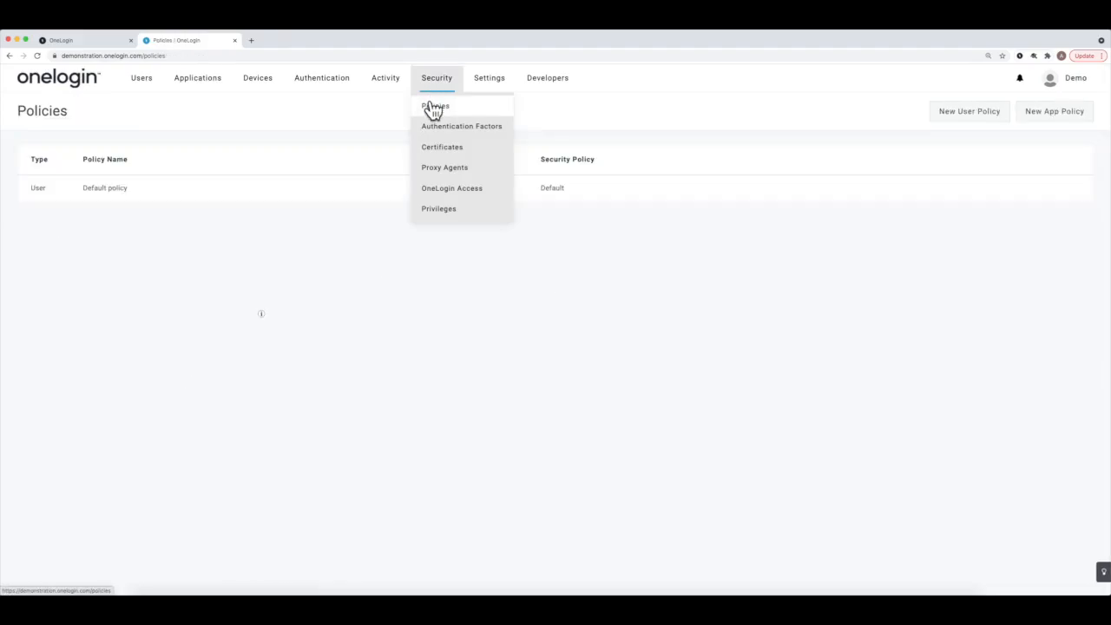
left_click(966, 117)
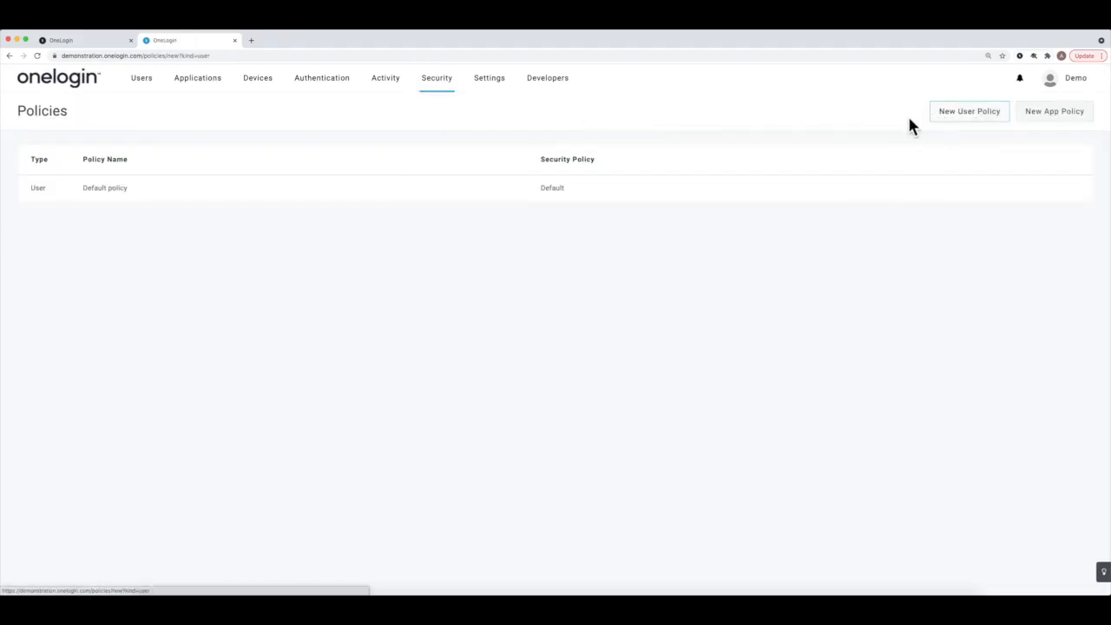
left_click(103, 113)
type("Yubi Policy")
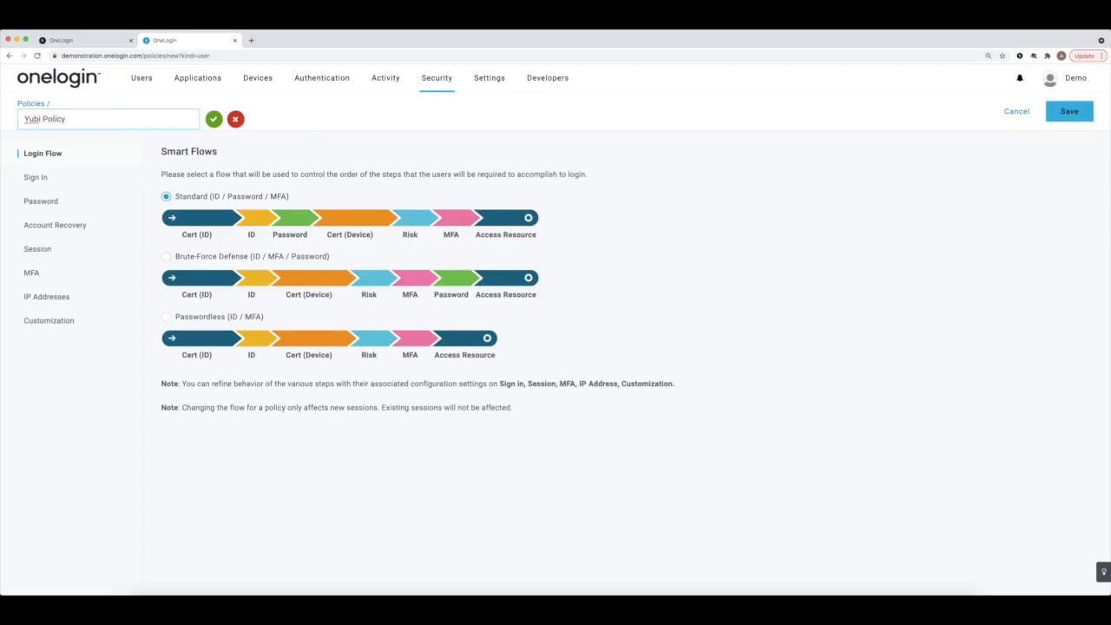
Step: Require OTP authentication in the Yubi Policy's MFA settings with YubiKey as an available factor, and save the policy
left_click(50, 276)
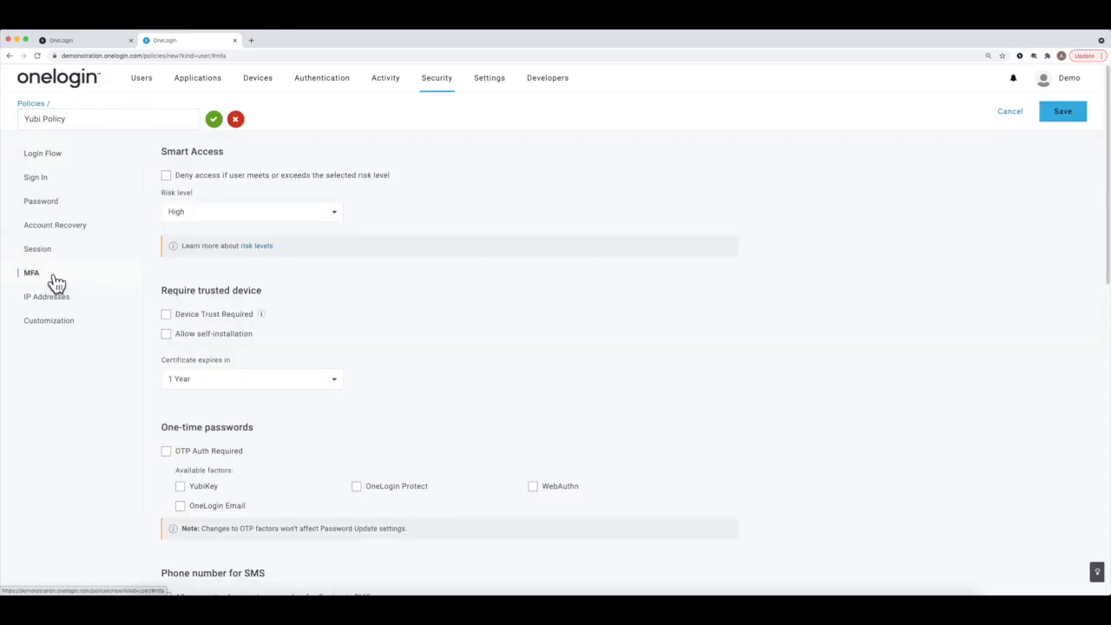
left_click(166, 452)
left_click(180, 487)
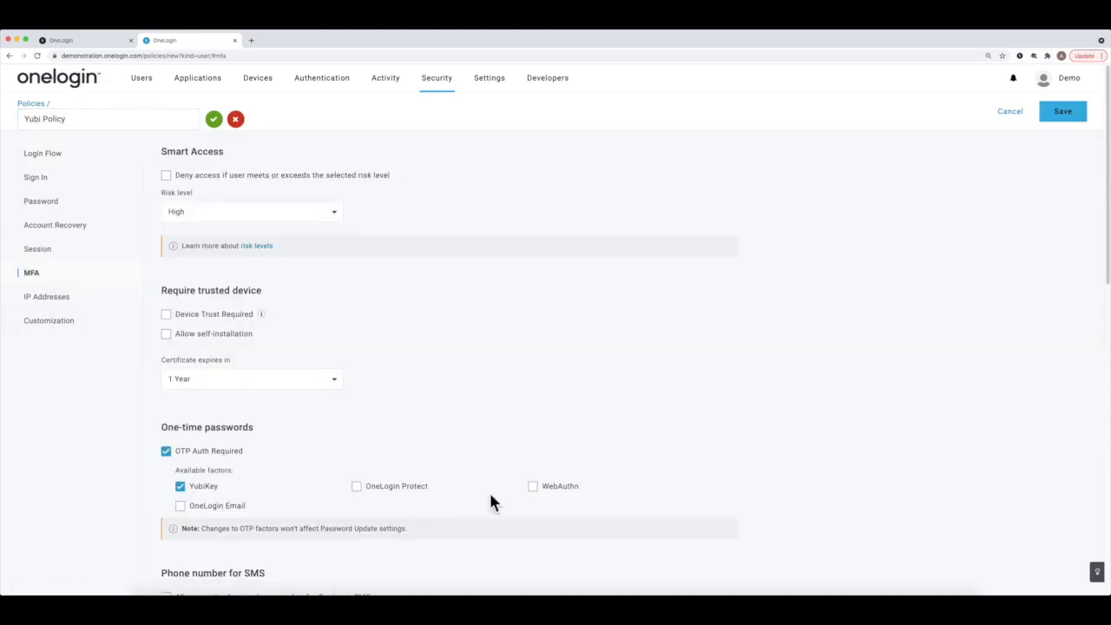
left_click(1075, 115)
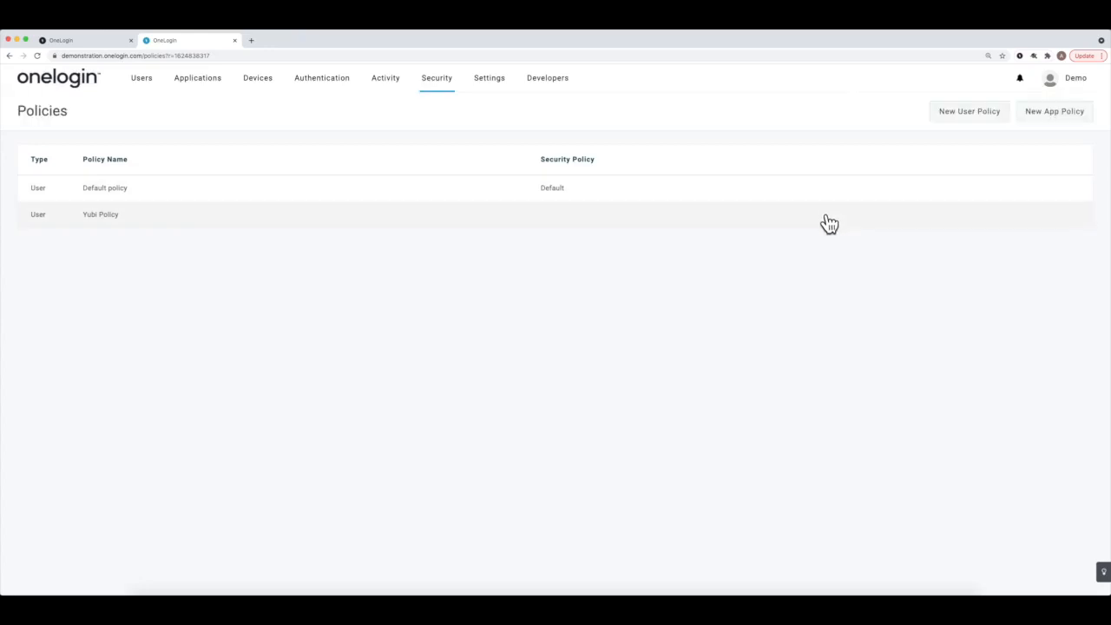
Step: Create a new user group named Engineers, assign Yubi Policy as its security policy, and save it
mouse_move(136, 79)
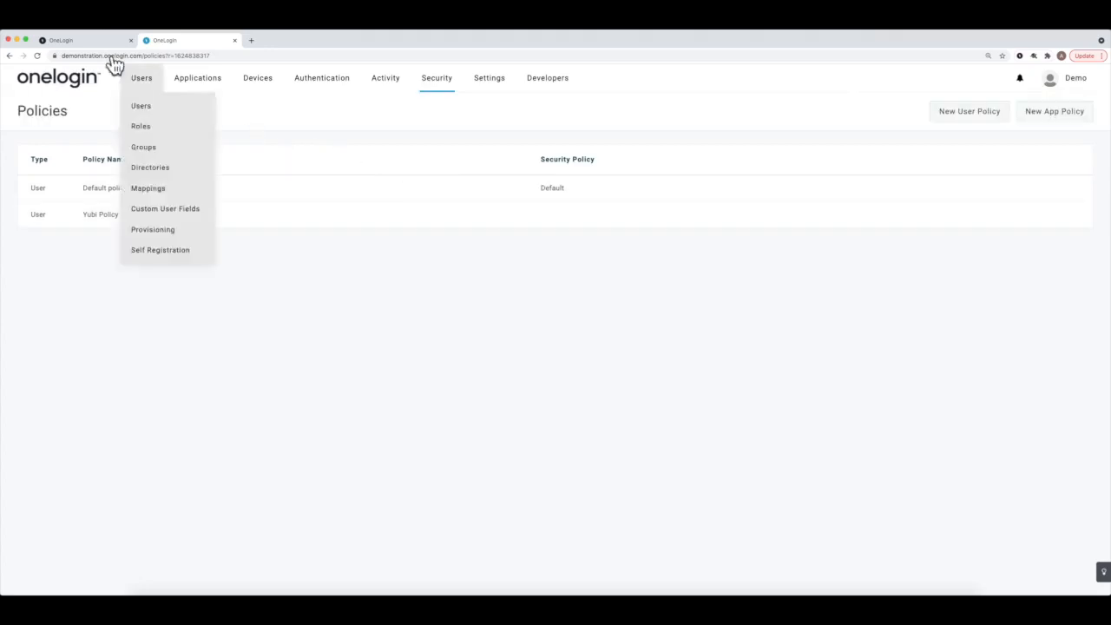
left_click(147, 148)
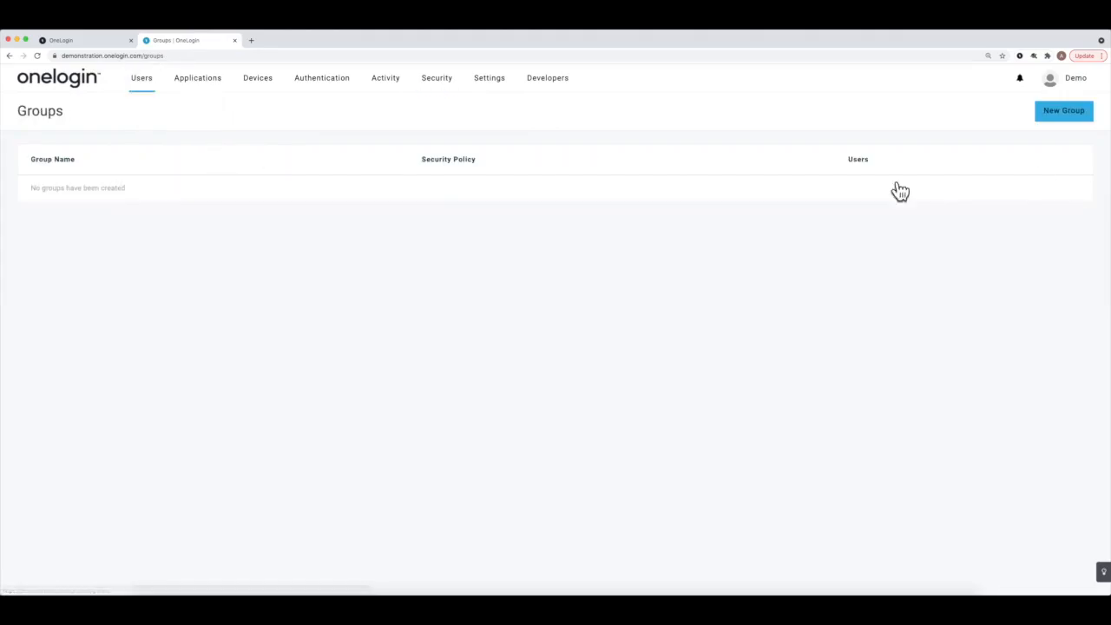
left_click(1076, 118)
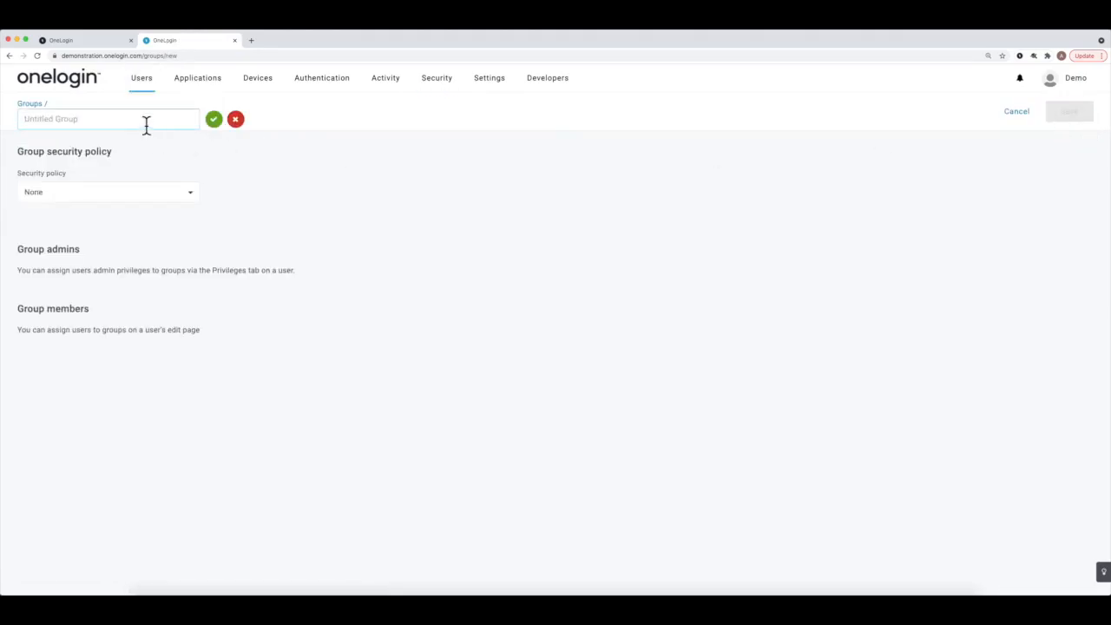
type("Engineers")
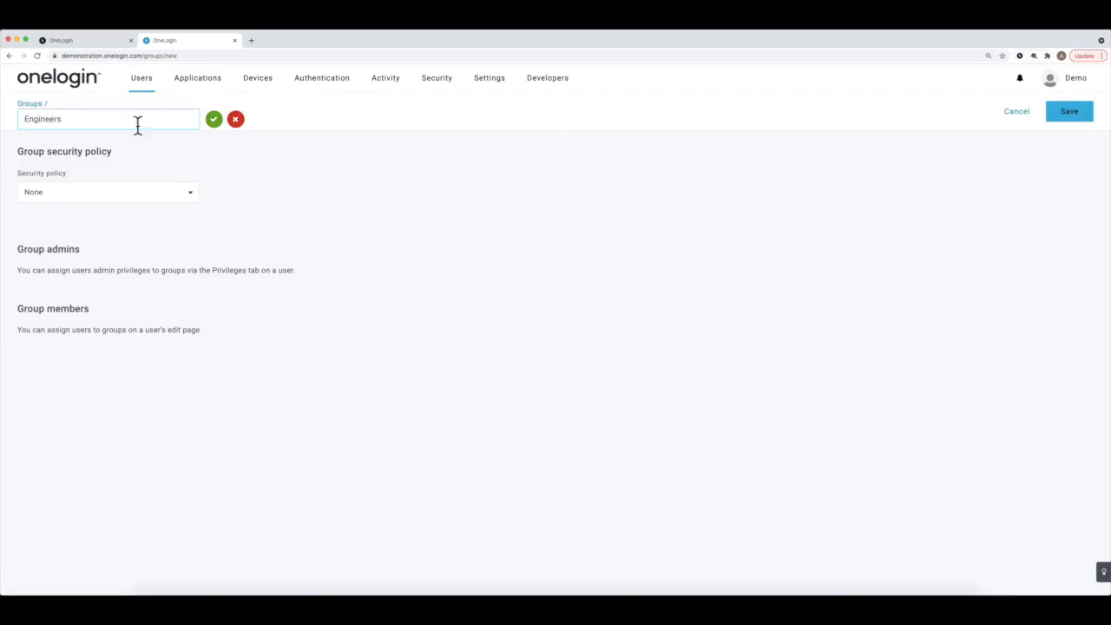
left_click(117, 193)
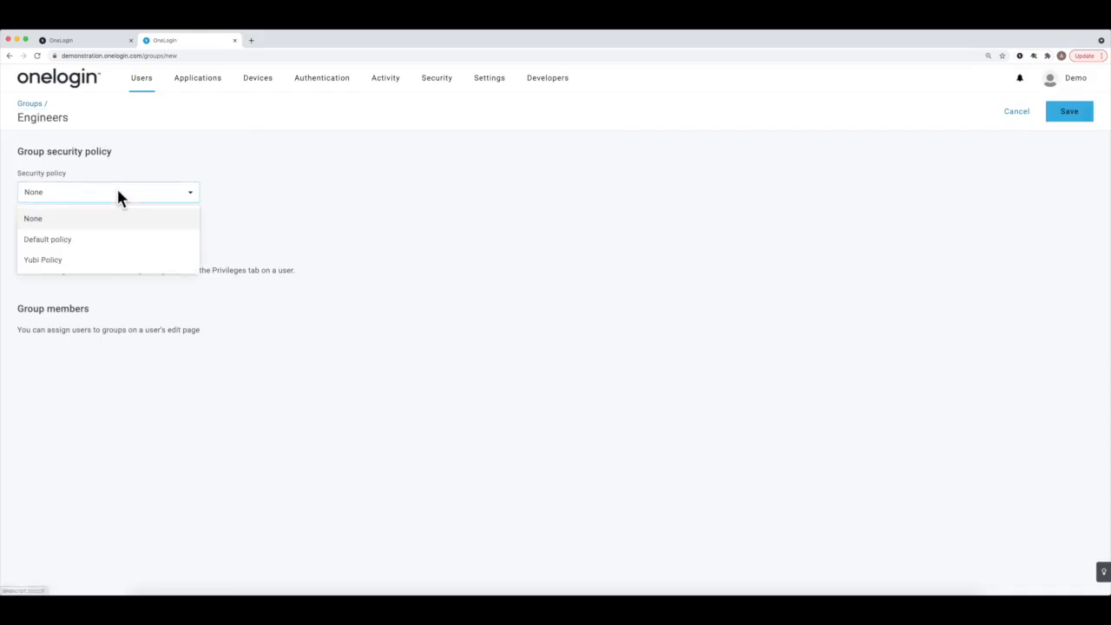
left_click(100, 260)
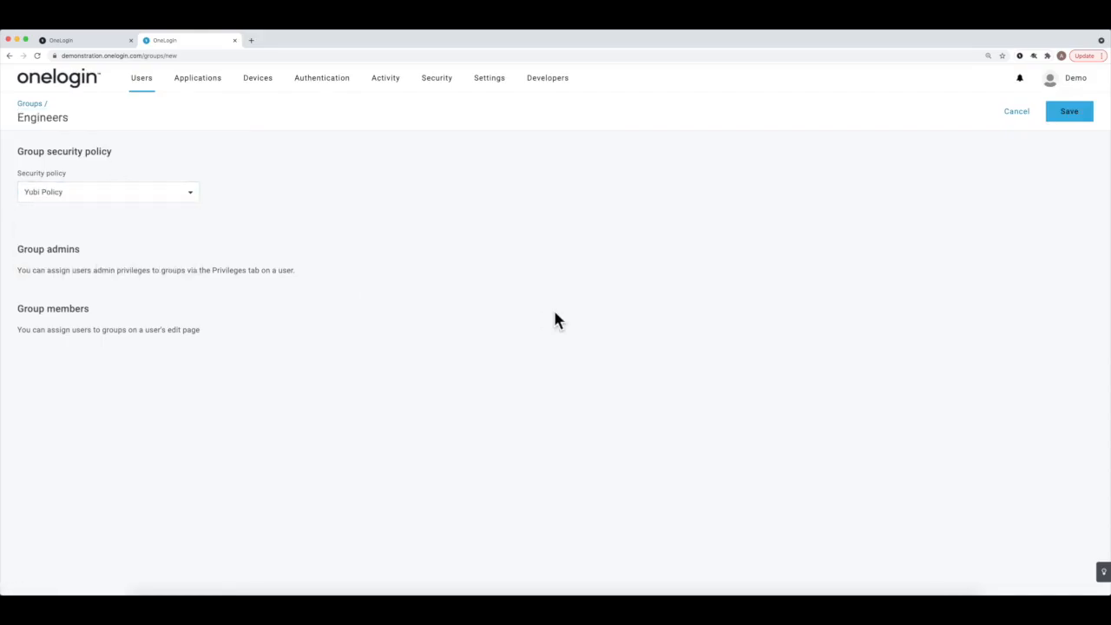
left_click(1088, 115)
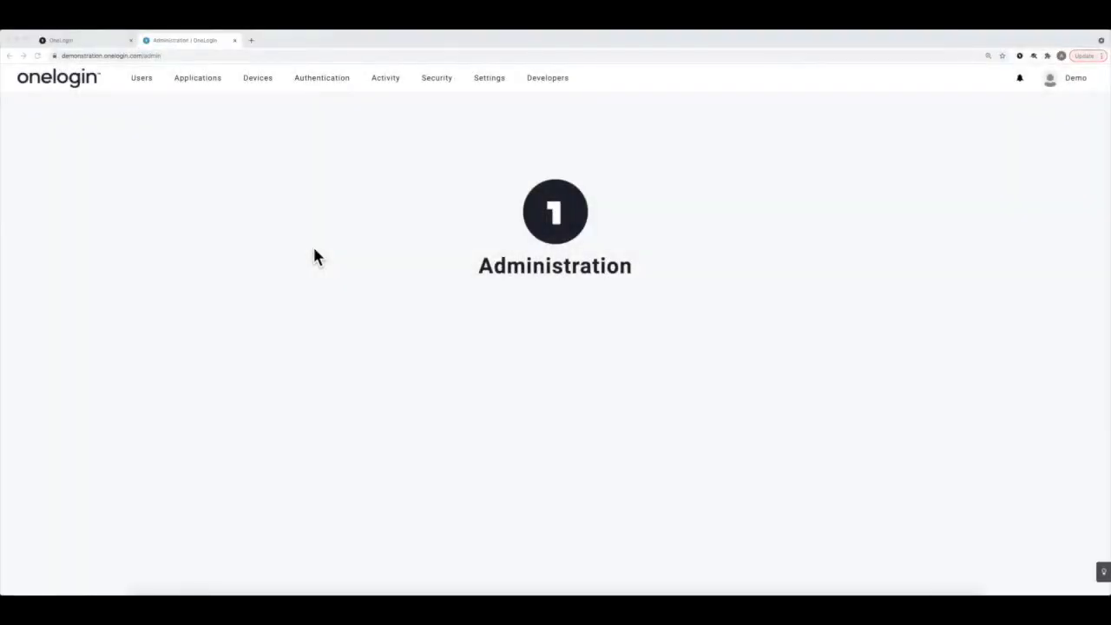
Step: Open the default policy's password settings and examine the maximum password age
left_click(444, 77)
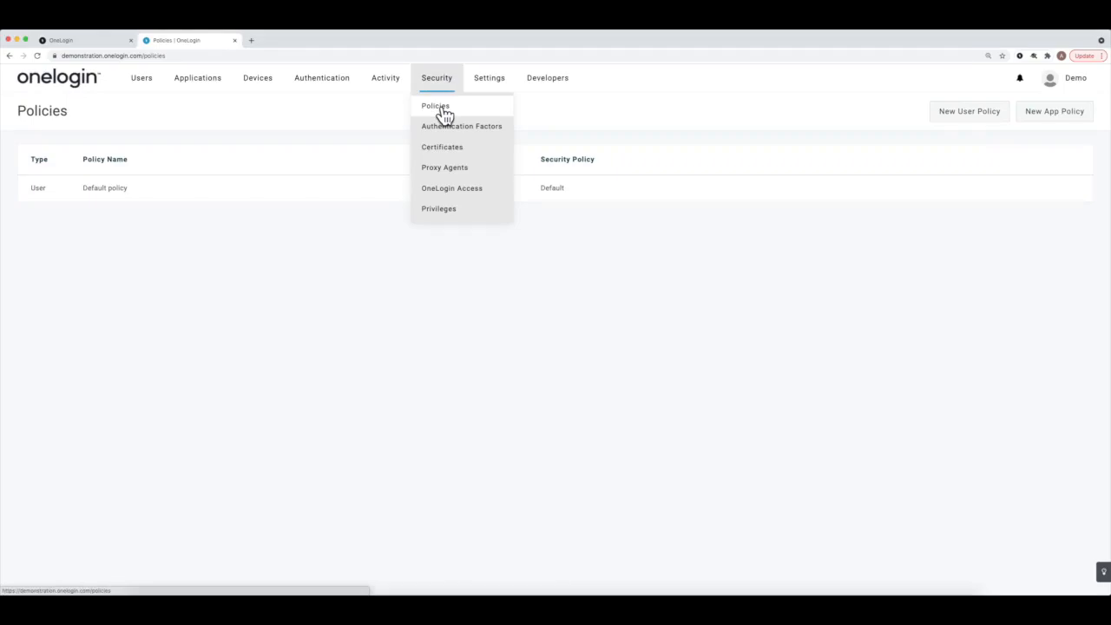
left_click(439, 107)
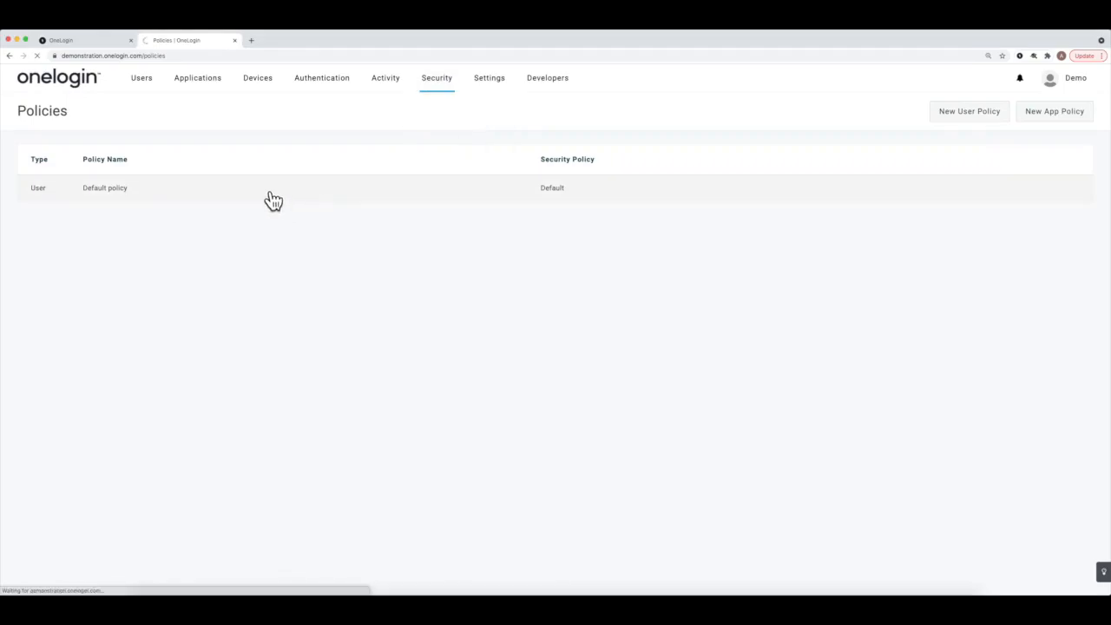
left_click(271, 195)
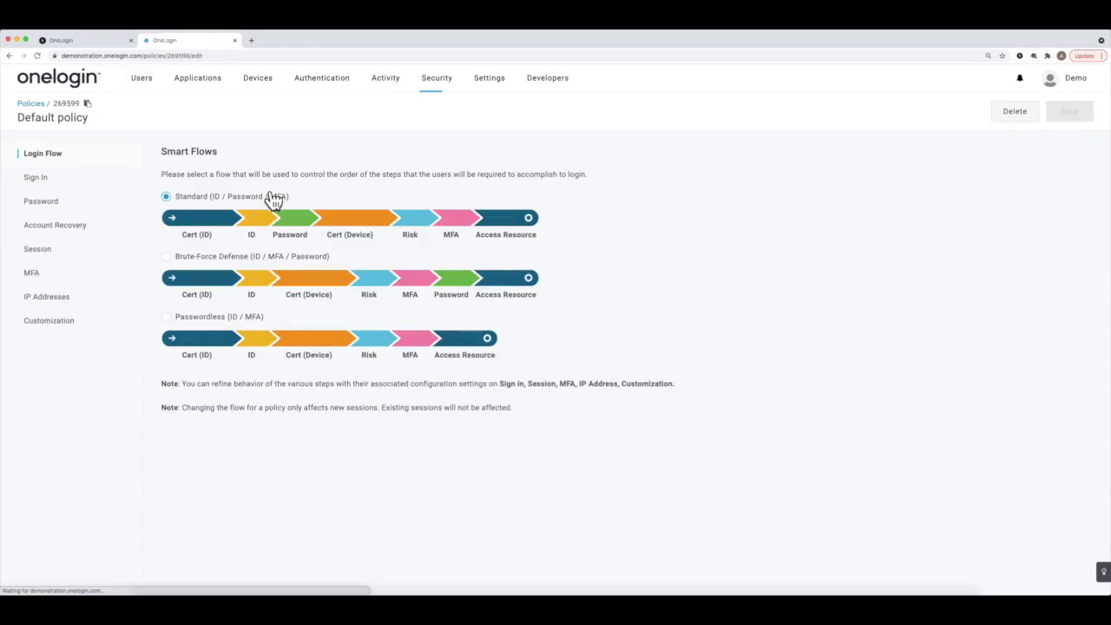
left_click(62, 209)
double_click(184, 209)
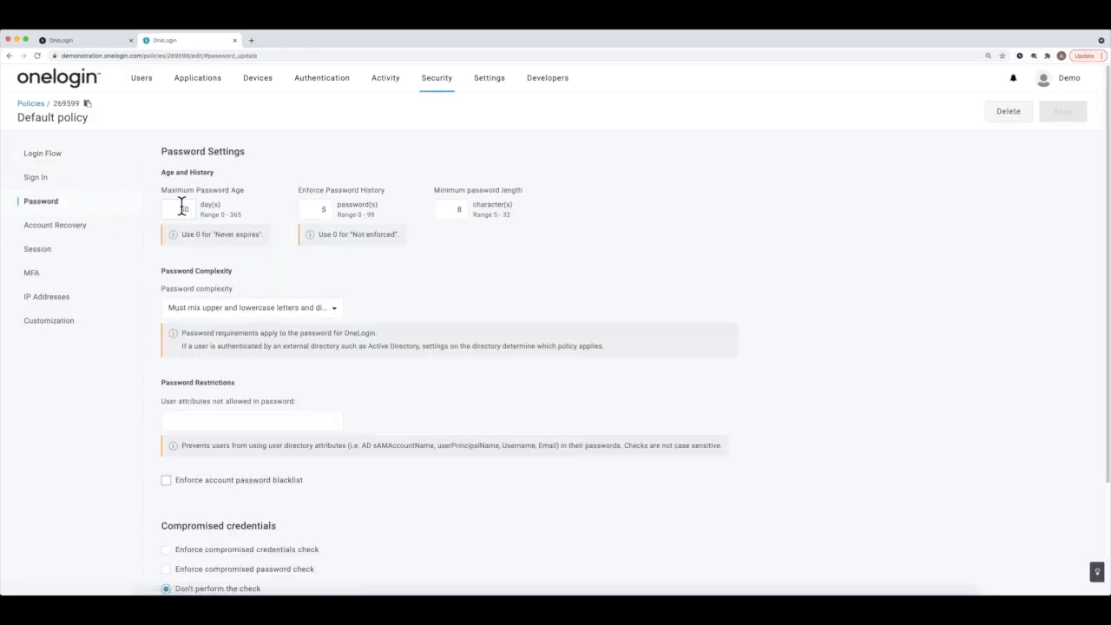
Step: Start a new user policy named 30Day and check the maximum password age in its password settings
mouse_move(430, 87)
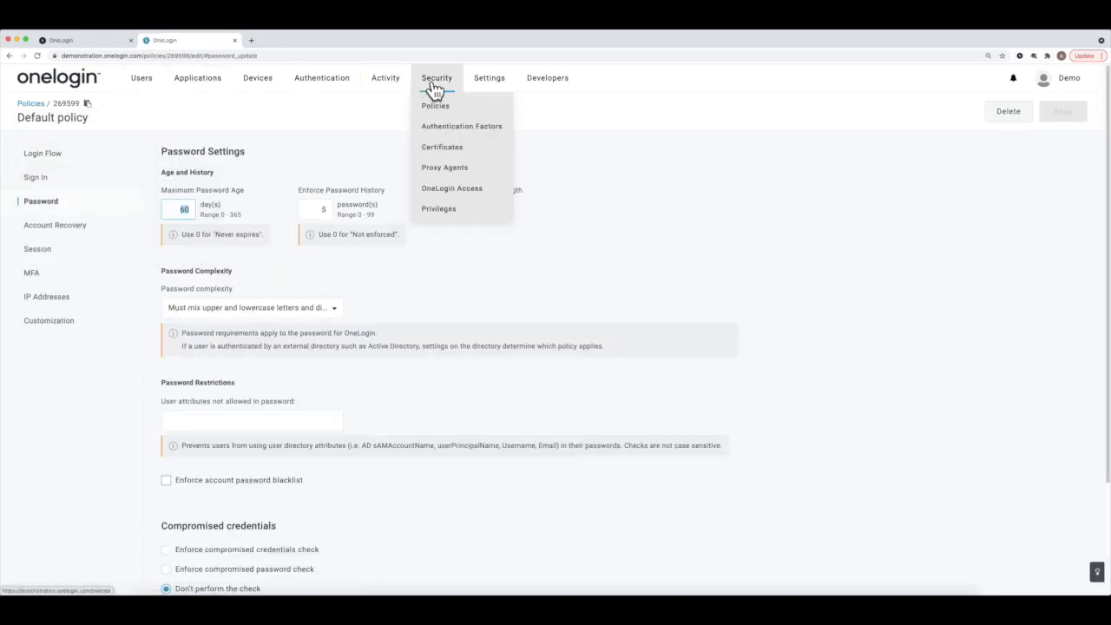
left_click(455, 108)
left_click(957, 113)
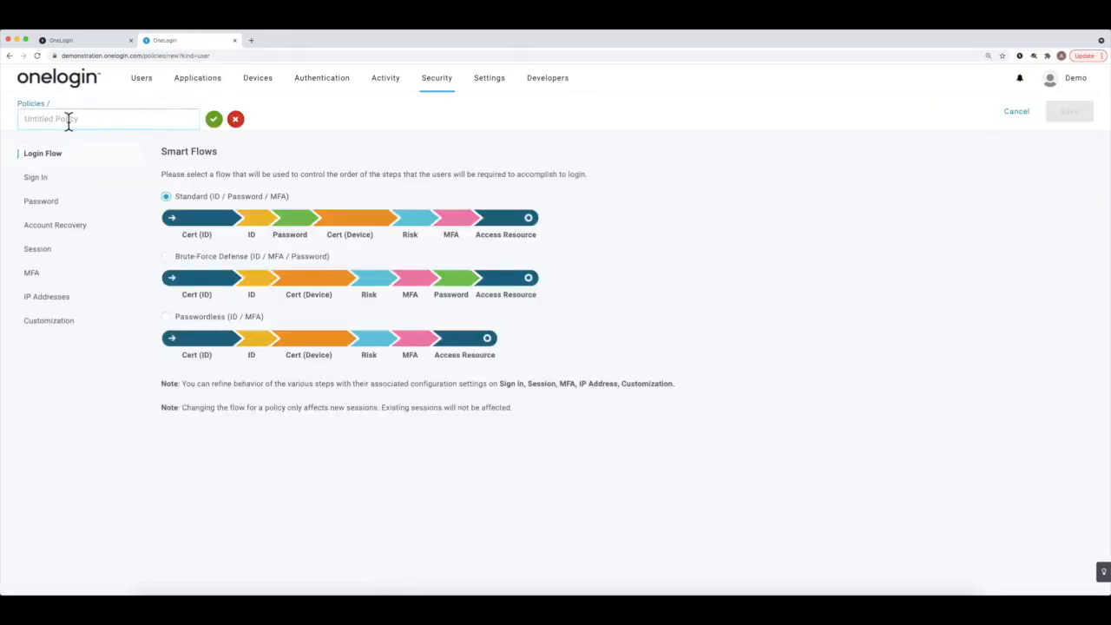
type("30Day")
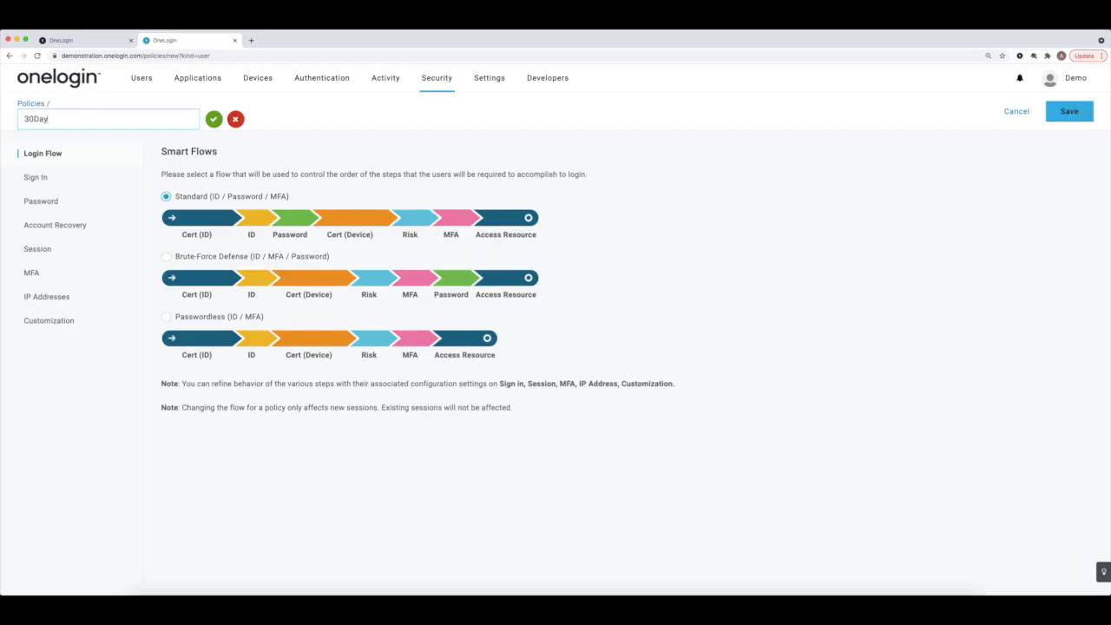
left_click(37, 202)
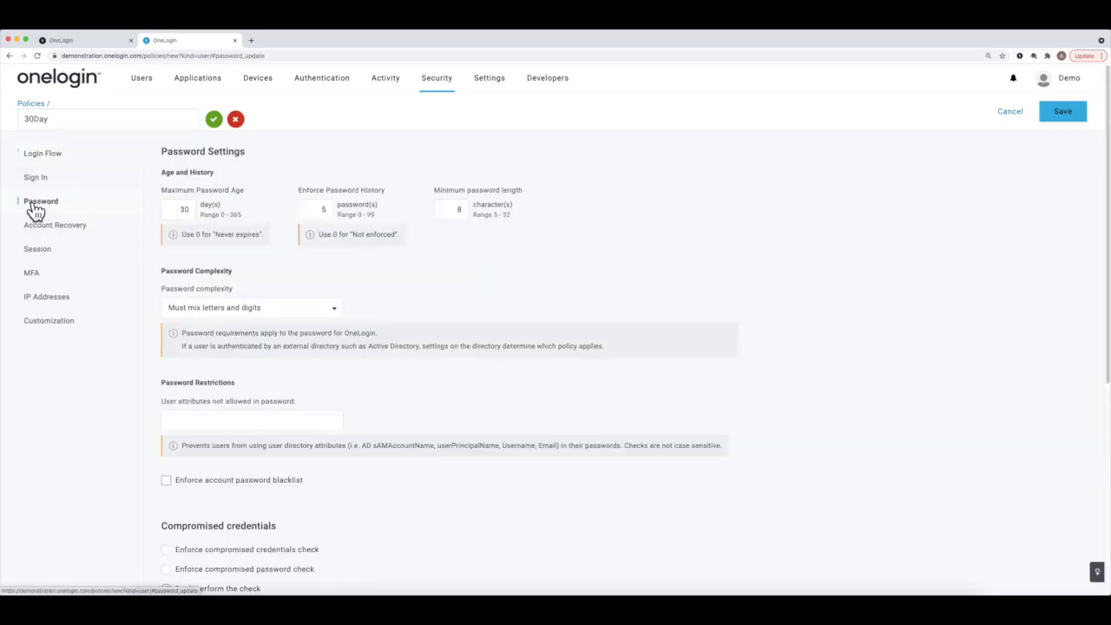
left_click(218, 209)
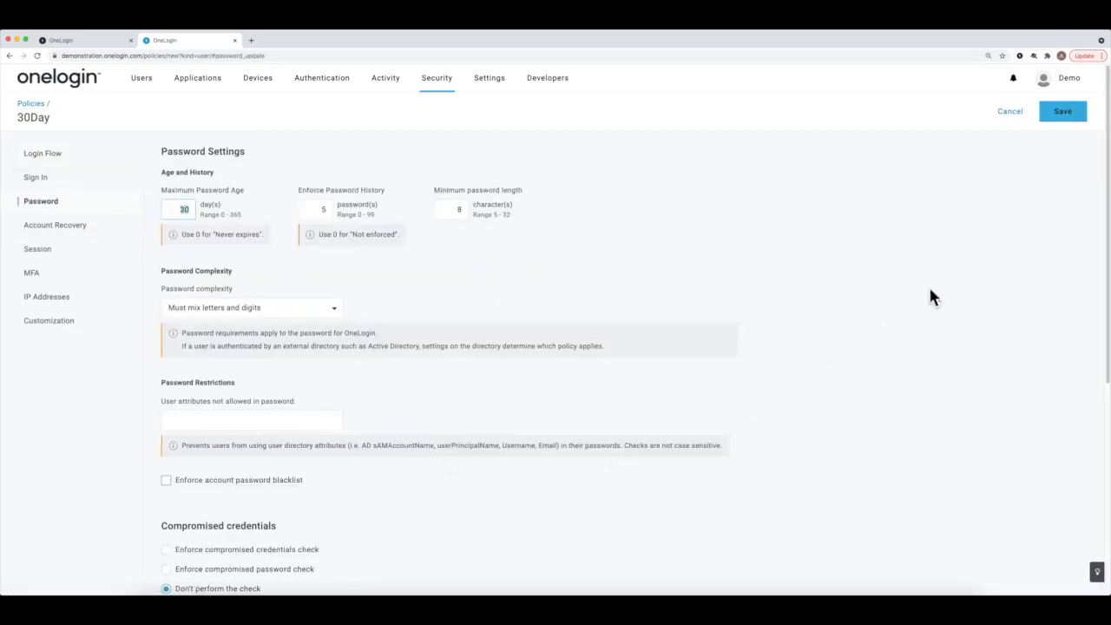
Step: Require OTP authentication in the 30Day policy's MFA settings with OneLogin Protect as an available factor, and save the policy
left_click(54, 281)
left_click(166, 451)
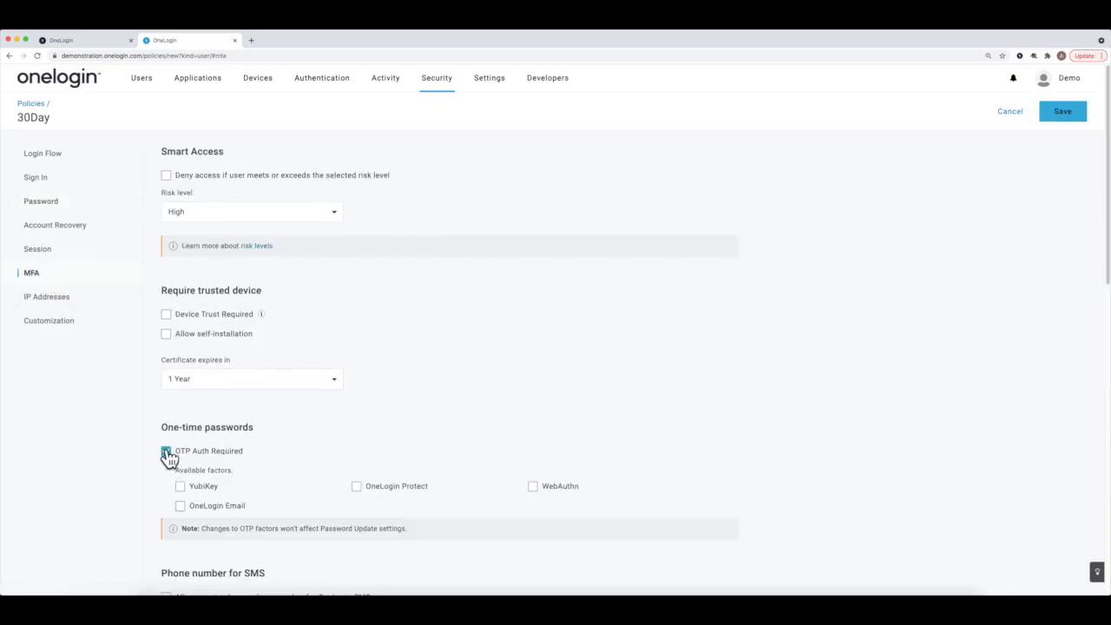
left_click(356, 488)
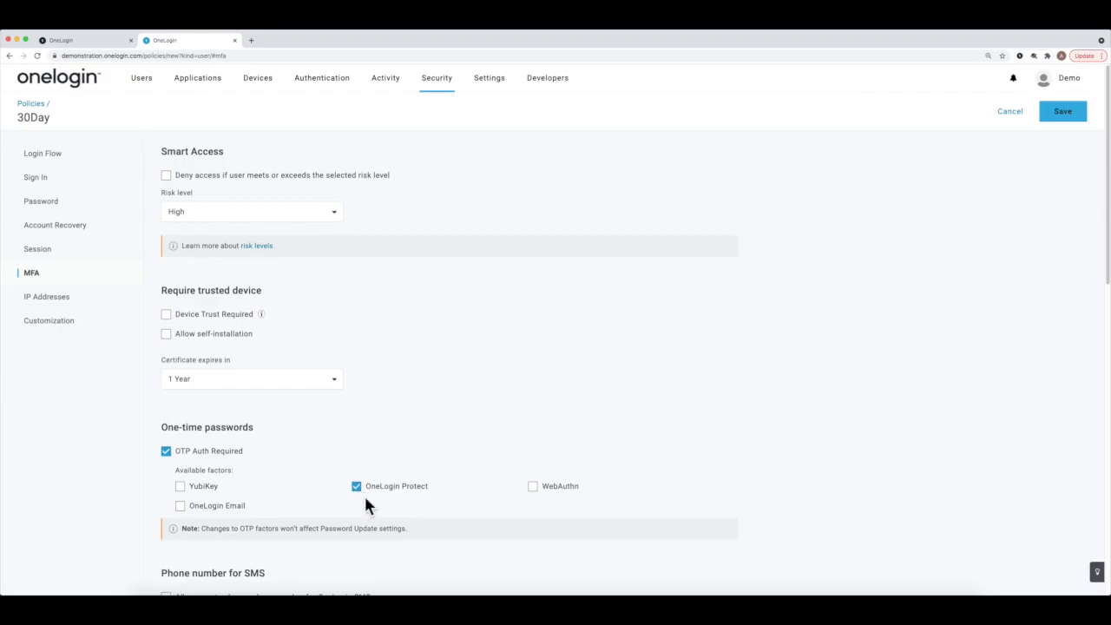
left_click(1065, 113)
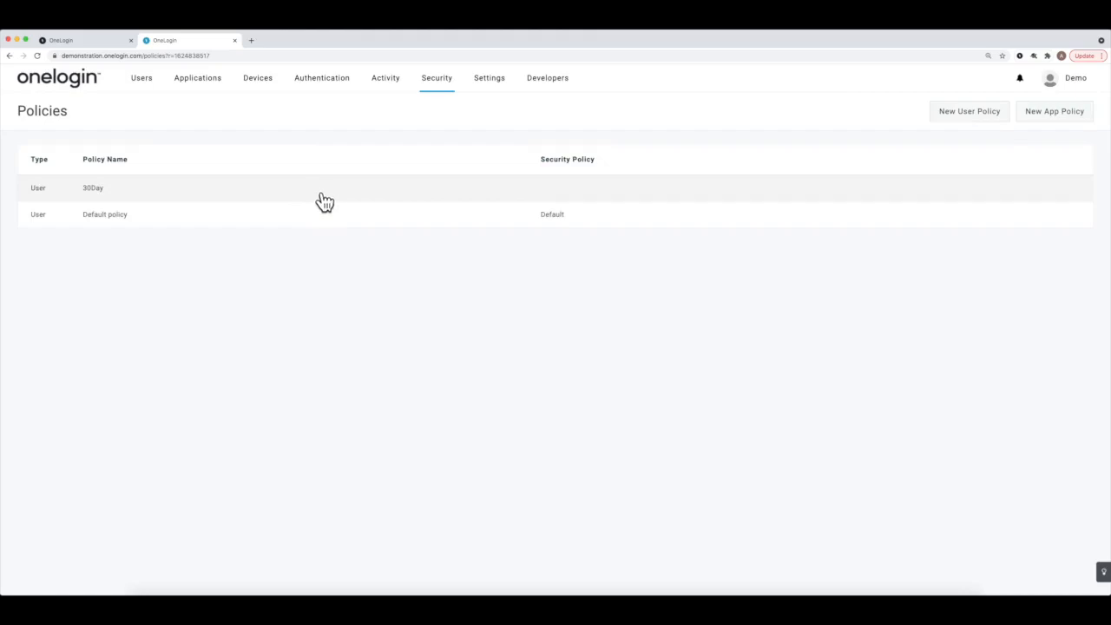
Step: Create a new user group named Security, assign 30Day as its security policy, and save it
mouse_move(142, 82)
left_click(151, 152)
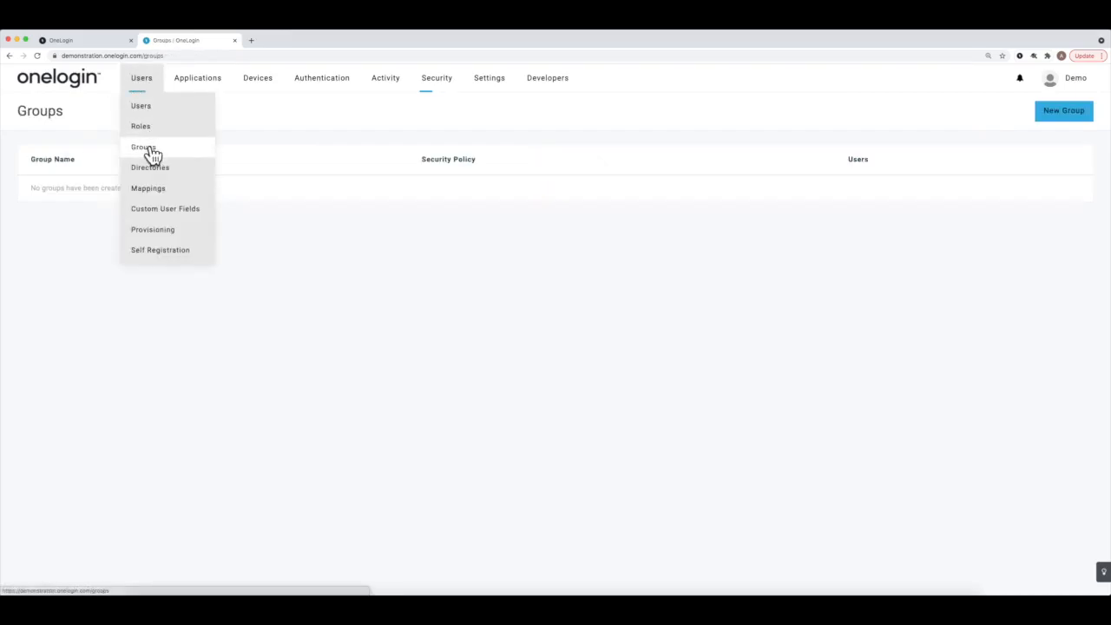
left_click(1065, 115)
type("S")
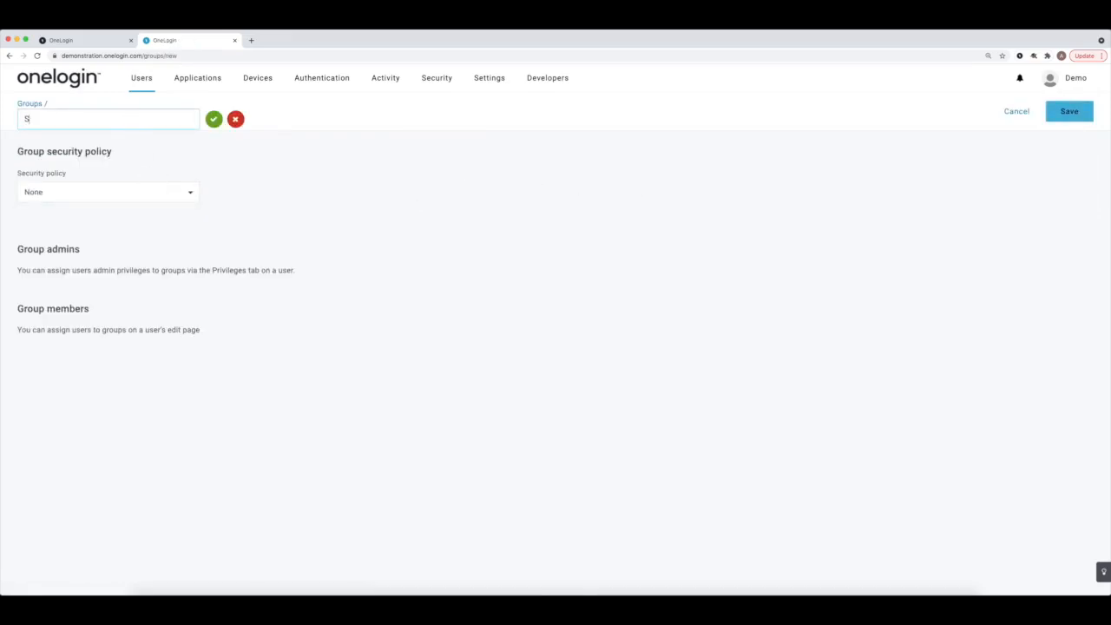
type("ecurity")
left_click(116, 193)
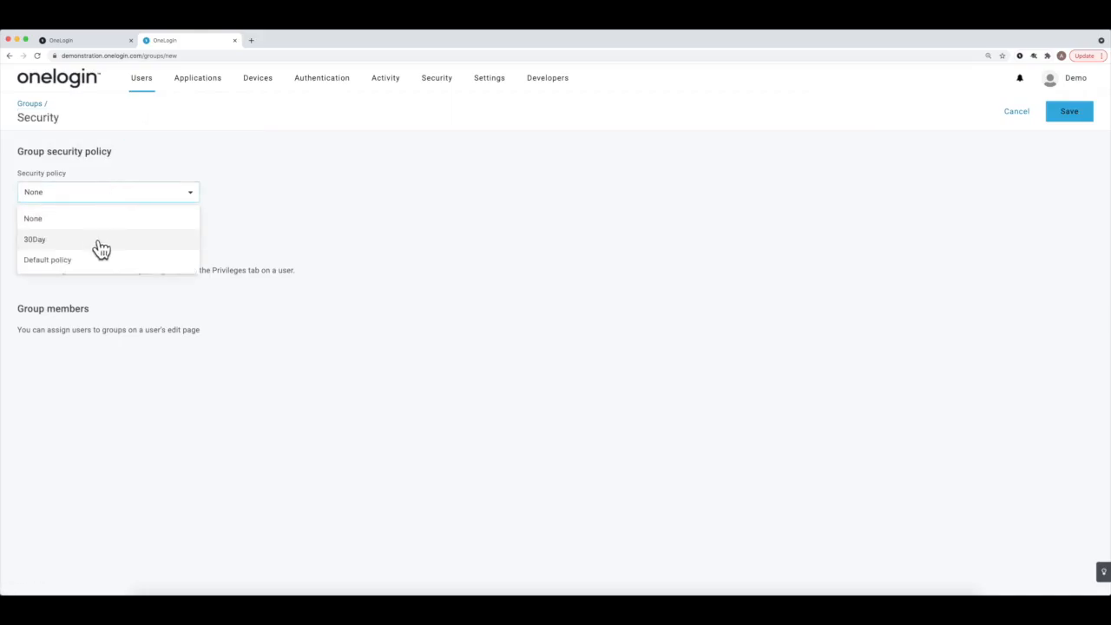
left_click(100, 240)
left_click(1069, 116)
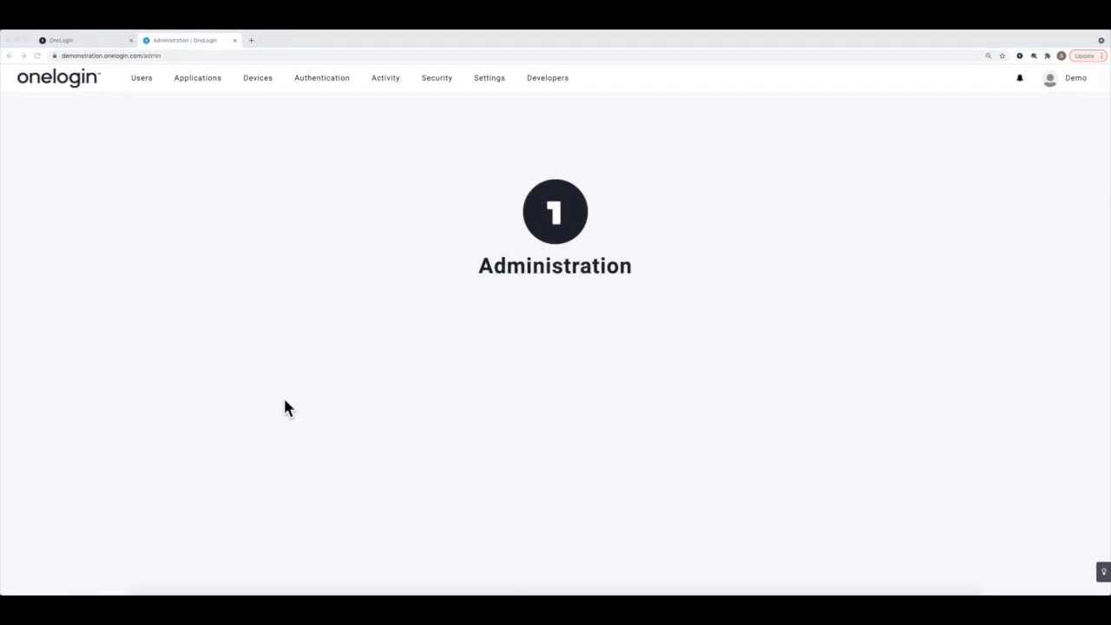
Step: Create a user group named London Office, assign Default policy as its security policy, and save it
left_click(145, 78)
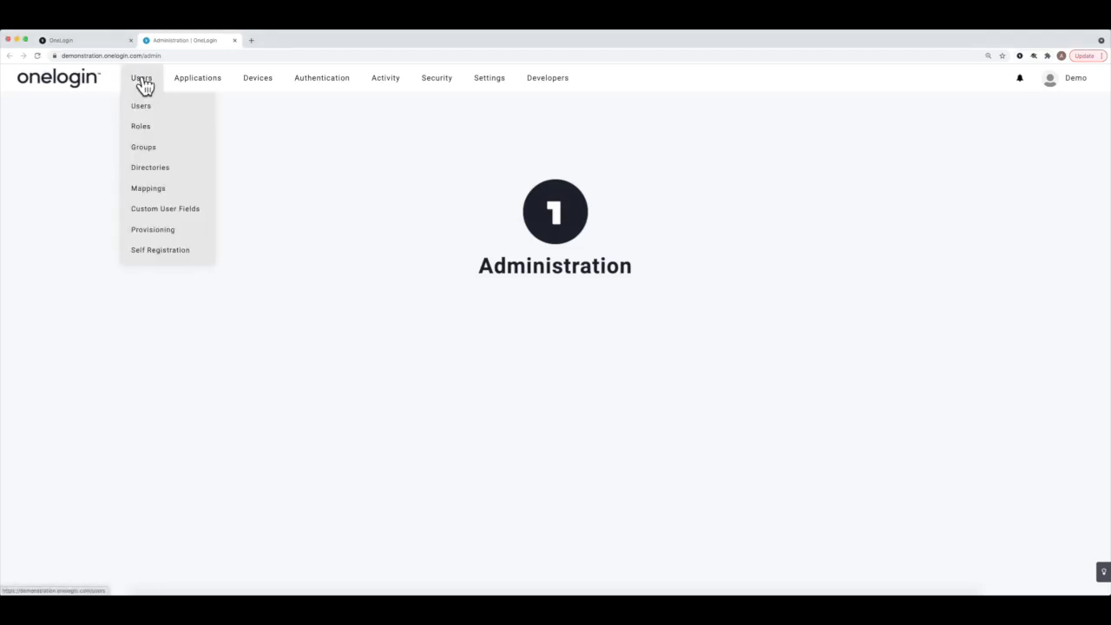
left_click(159, 159)
left_click(1075, 113)
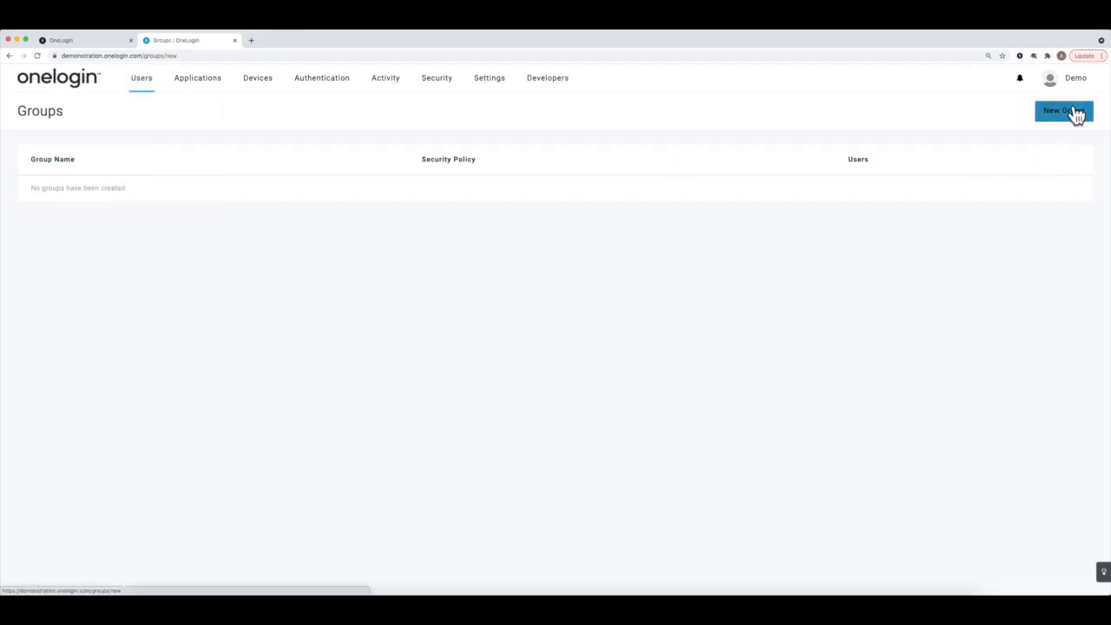
left_click(135, 111)
type("London F")
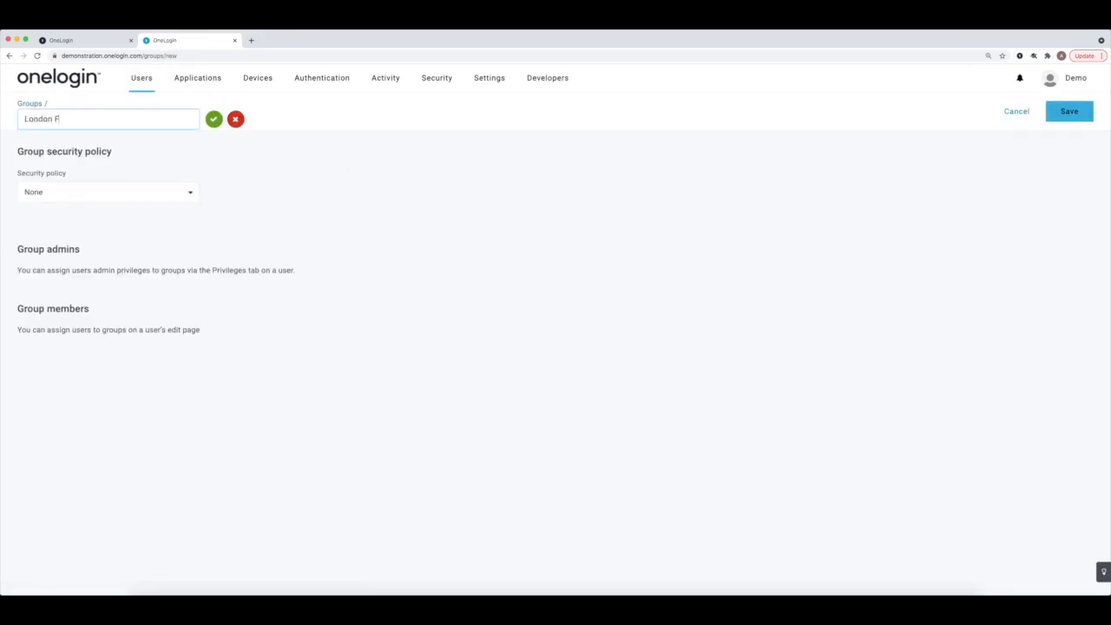
key("BackSpace")
type("Office")
left_click(122, 196)
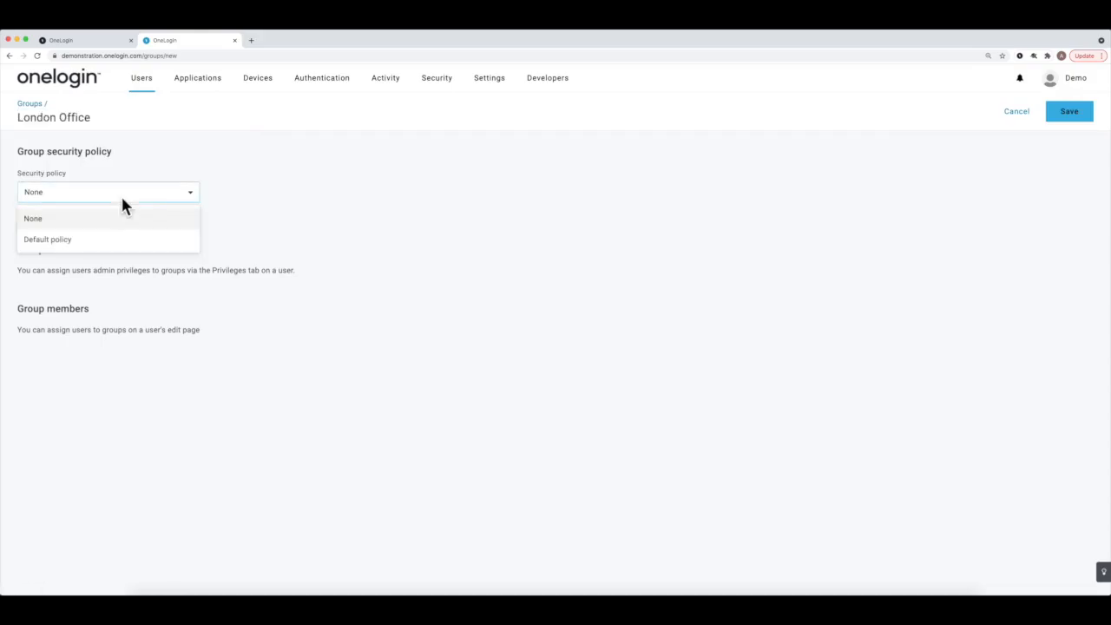
left_click(104, 243)
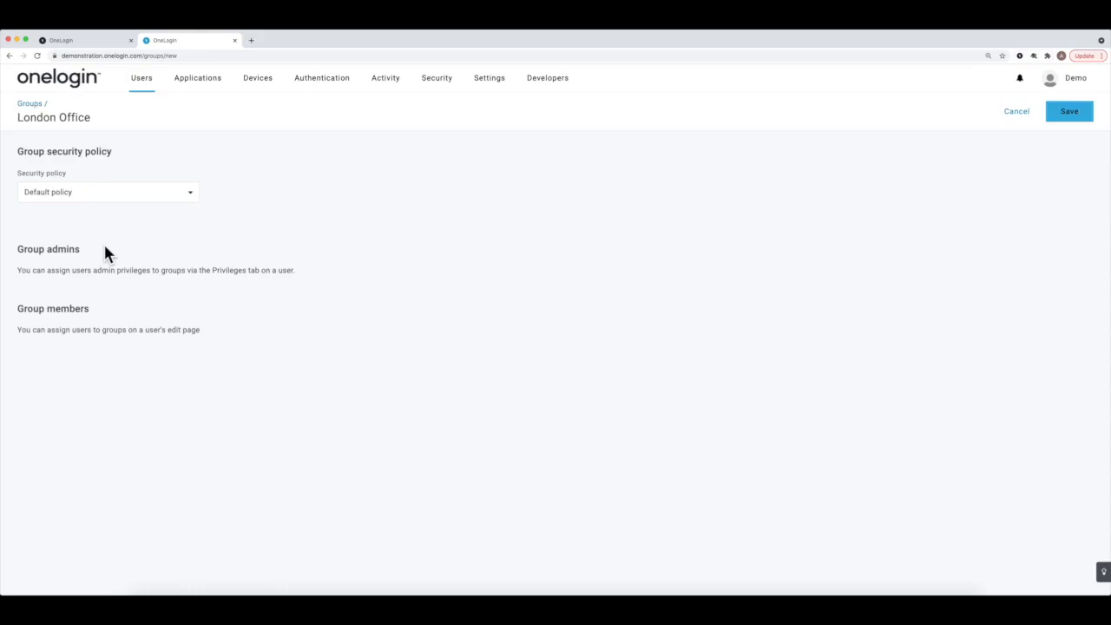
left_click(1069, 113)
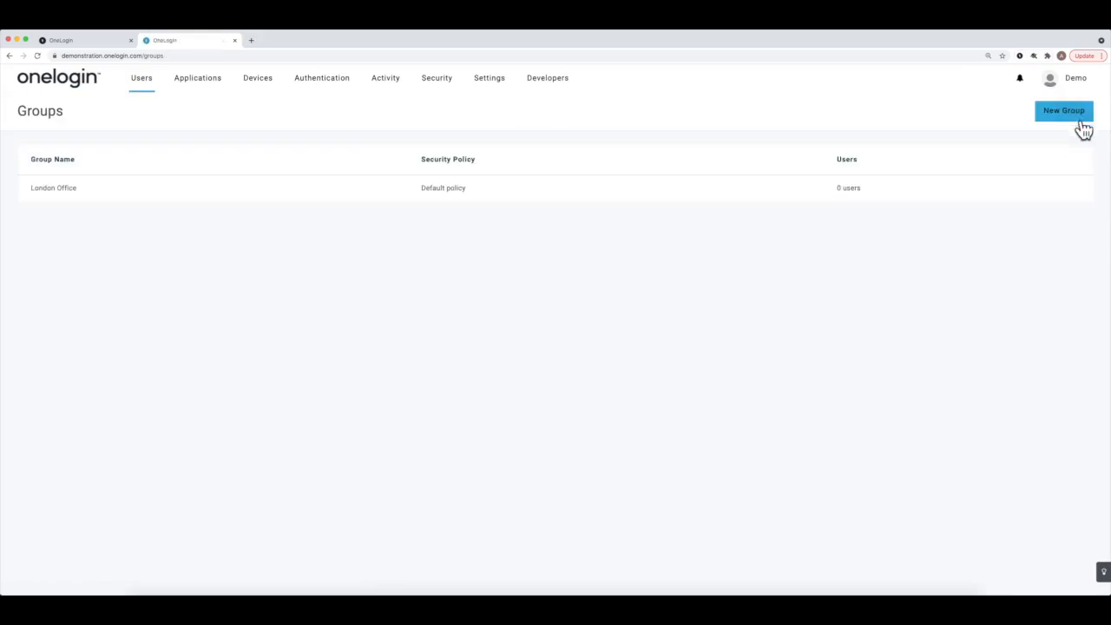
Step: Grant the third user in the users list the Manage group privilege for the London Office group
mouse_move(149, 82)
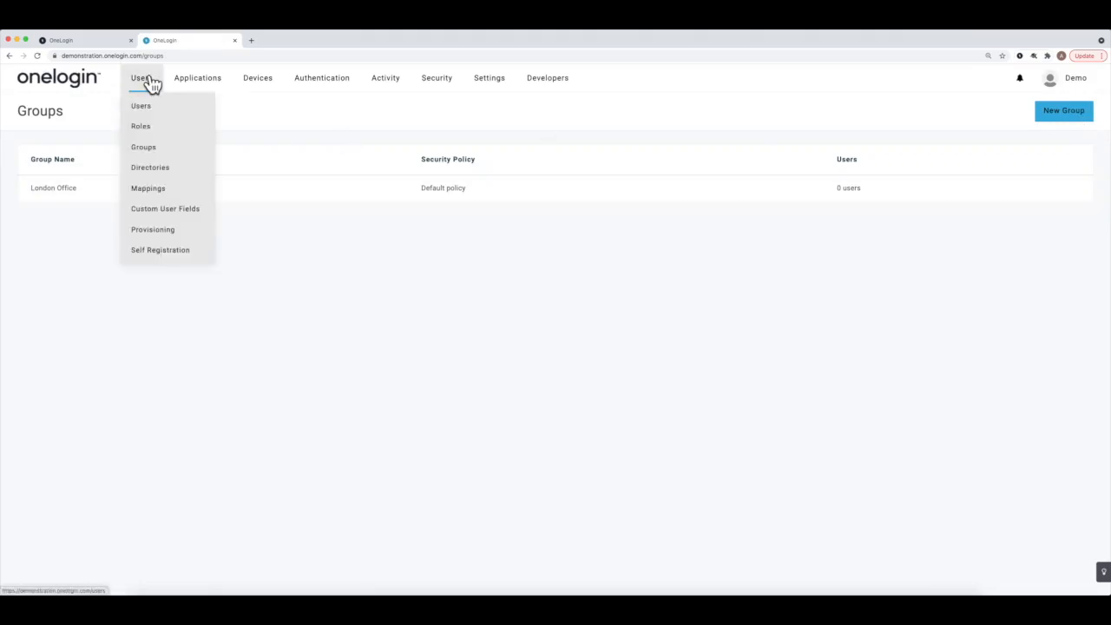
left_click(145, 108)
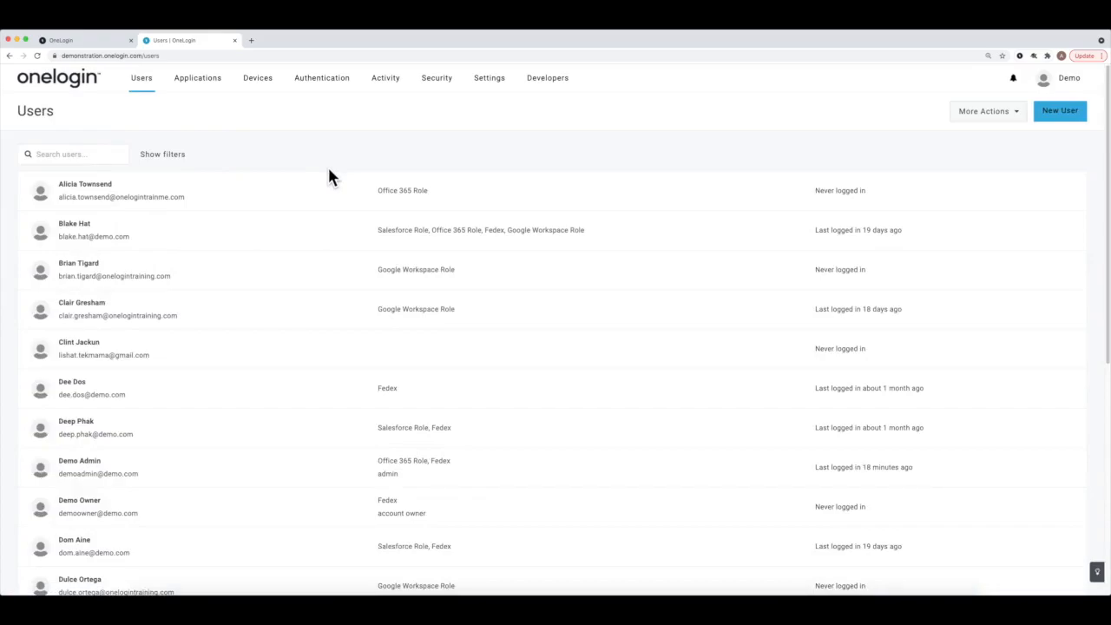
left_click(286, 278)
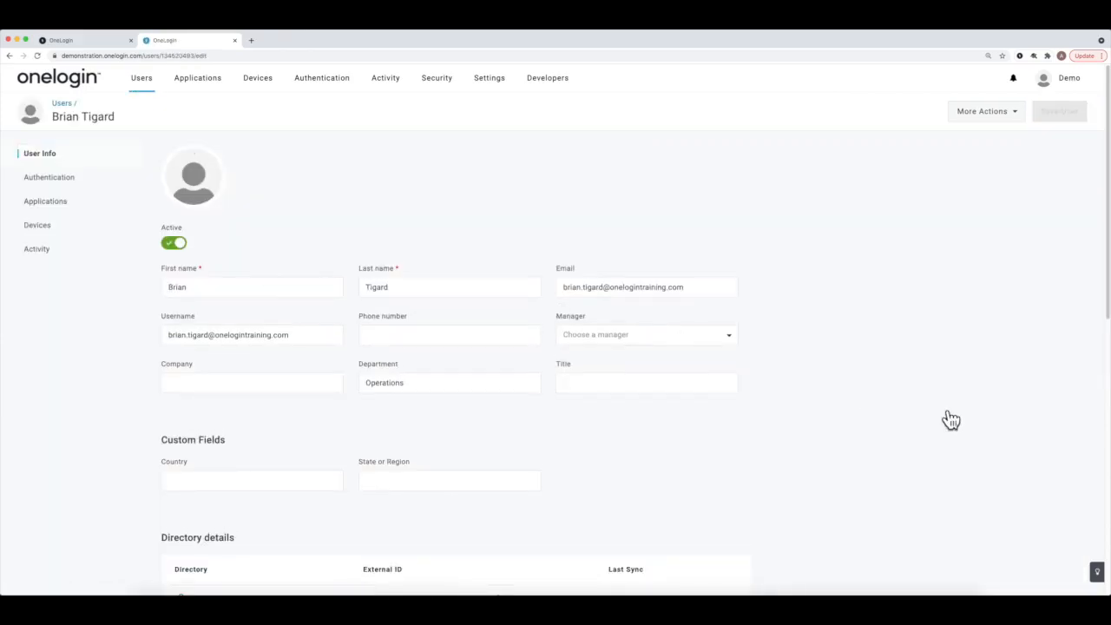
scroll(935, 397, "down", 10)
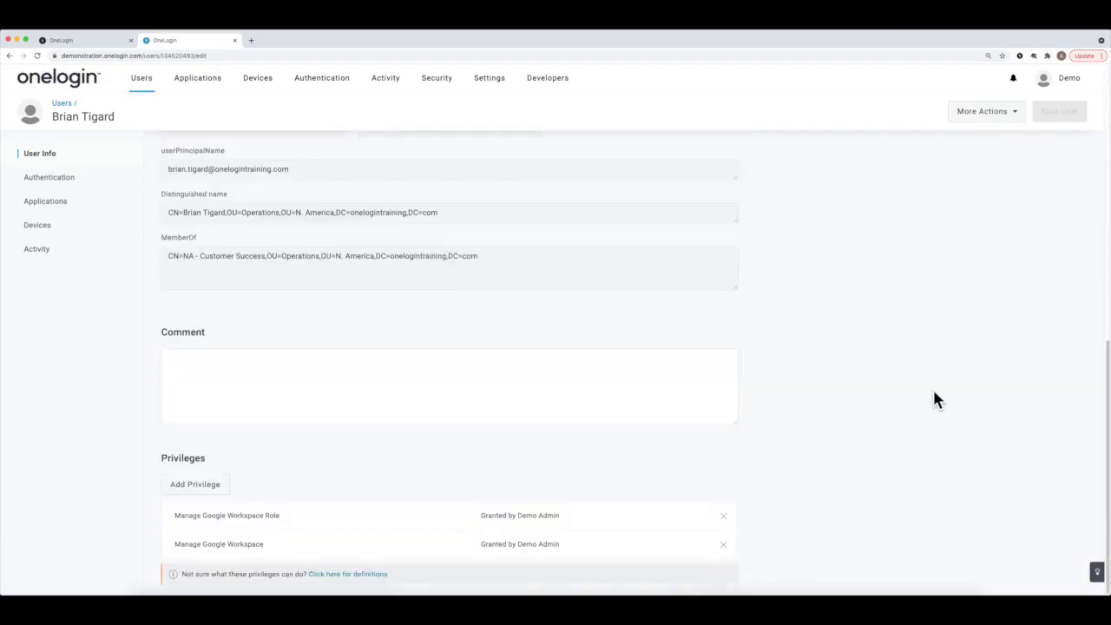
left_click(208, 486)
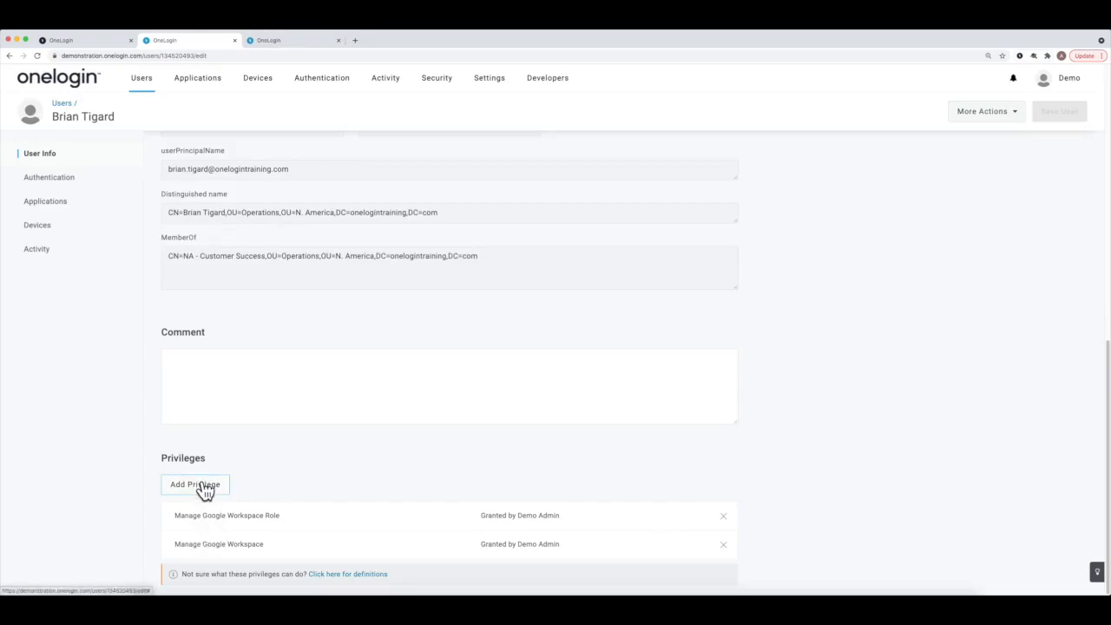
left_click(205, 488)
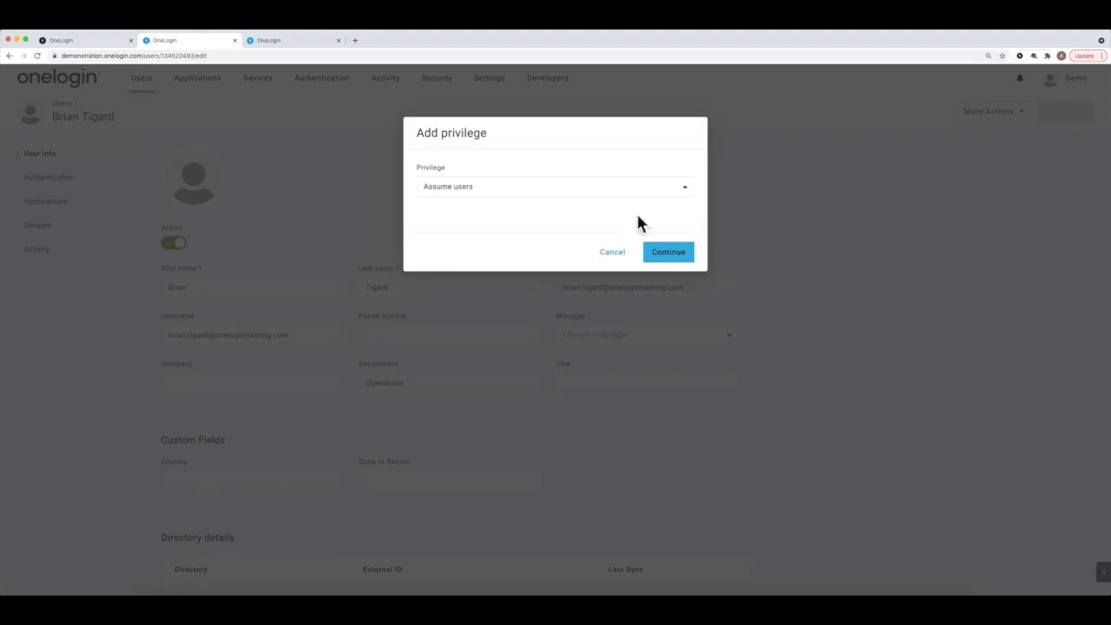
left_click(584, 188)
scroll(528, 297, "down", 1)
left_click(528, 319)
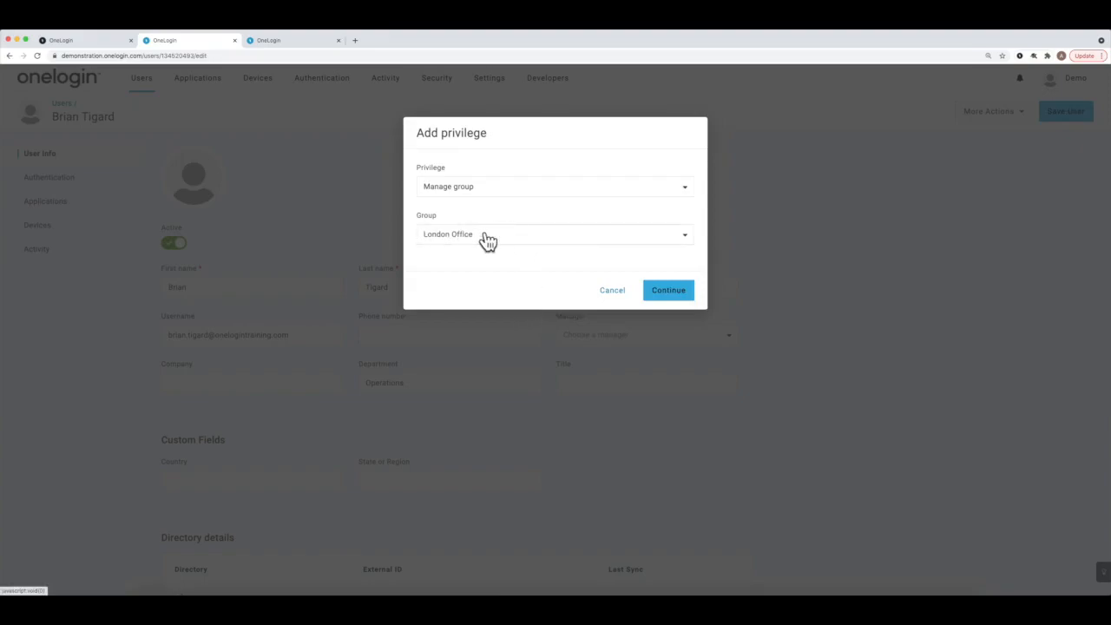
left_click(667, 291)
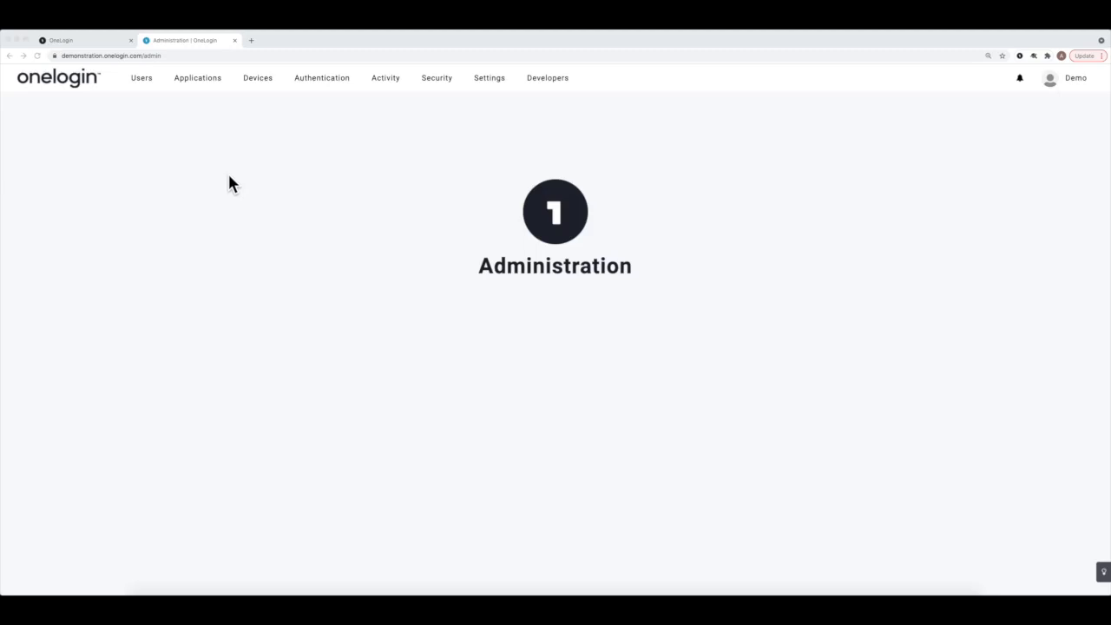
Step: Check the Engineers group's policy, assign the second listed user to Engineers, save, and review that user's security policy under authentication
left_click(148, 80)
left_click(142, 148)
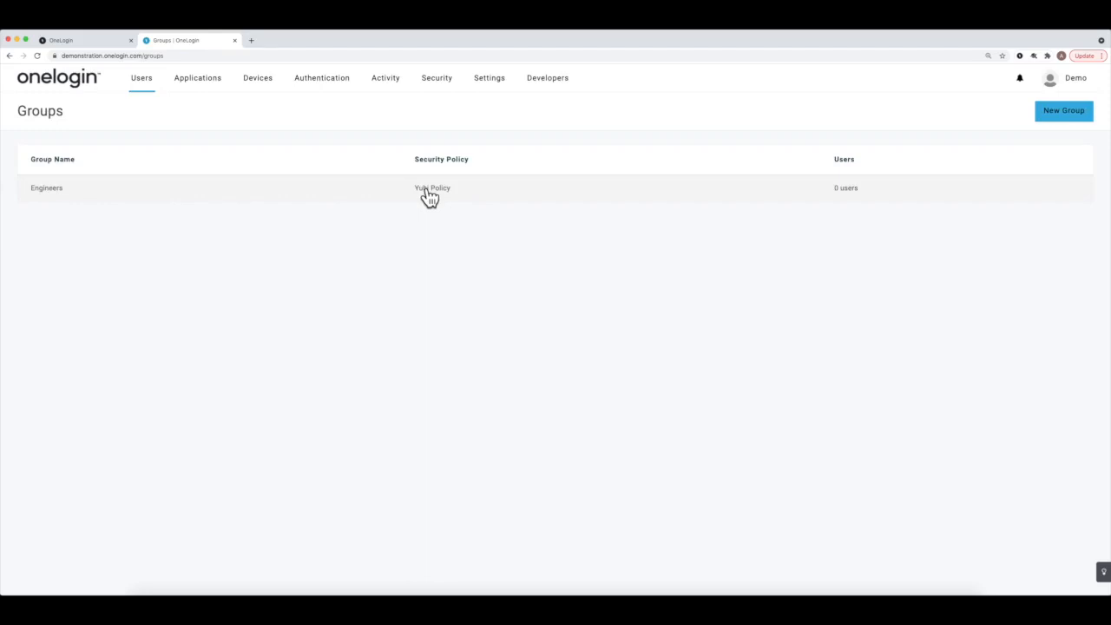
mouse_move(140, 83)
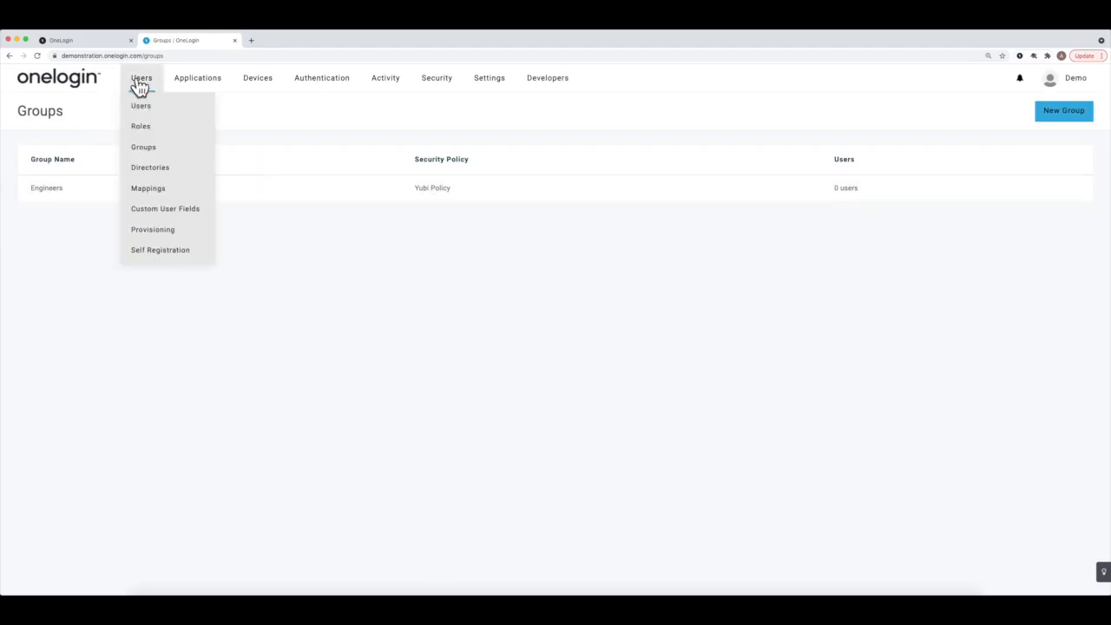
left_click(141, 108)
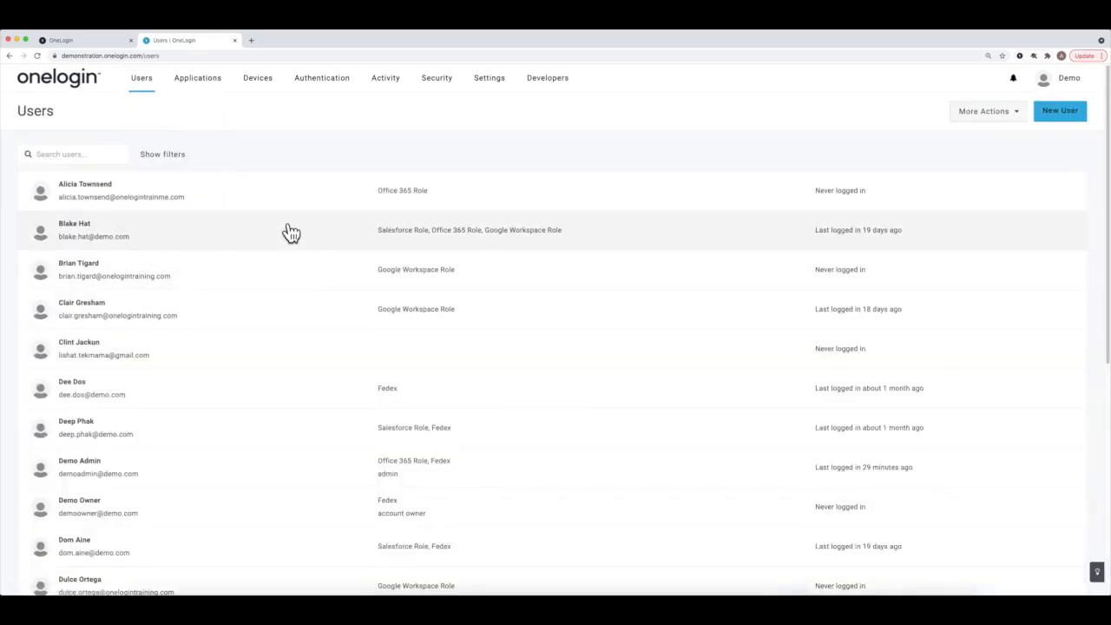
left_click(291, 233)
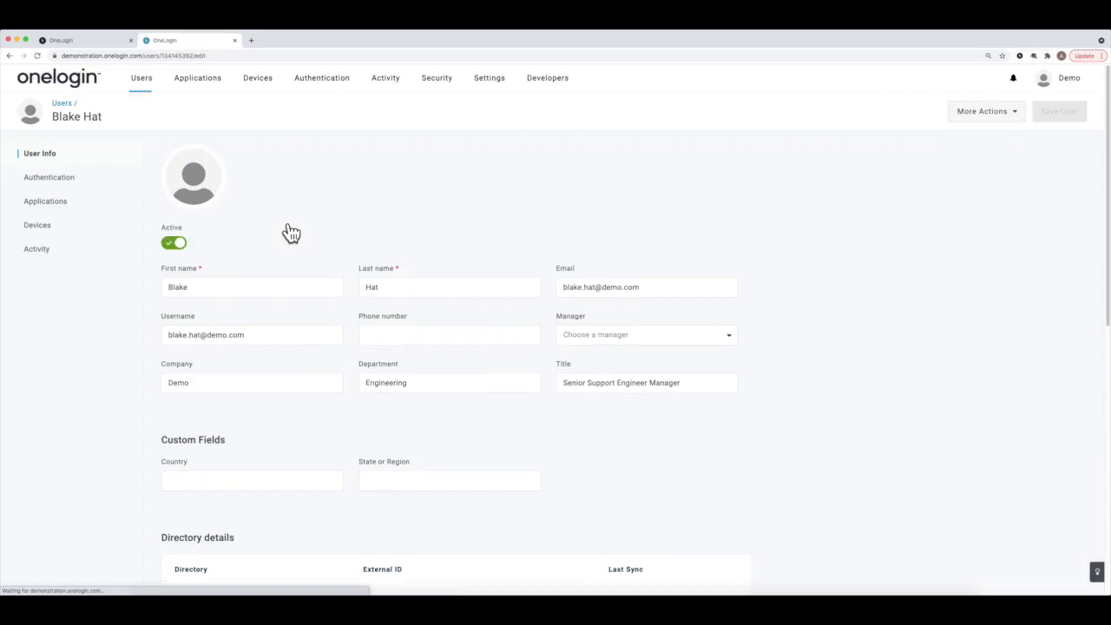
left_click(35, 181)
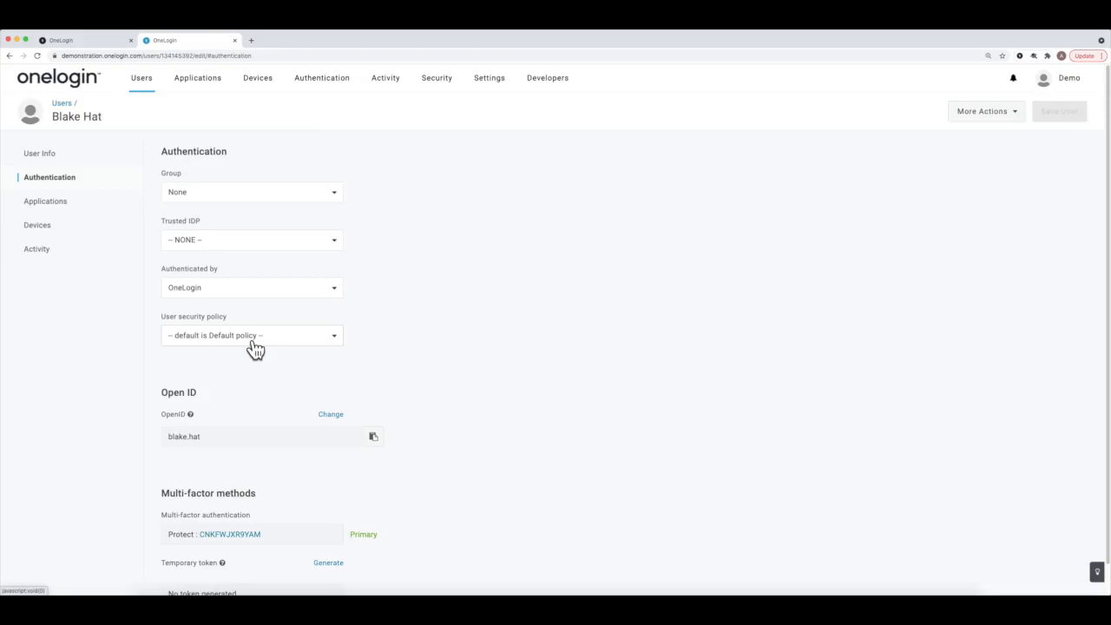
left_click(305, 195)
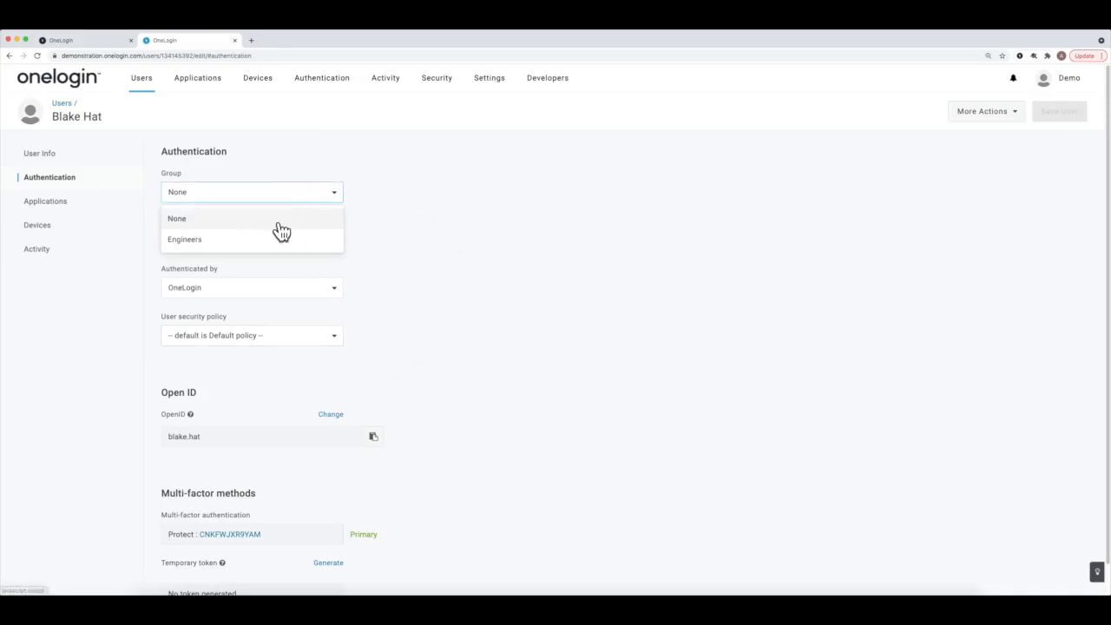
left_click(272, 240)
left_click(1051, 116)
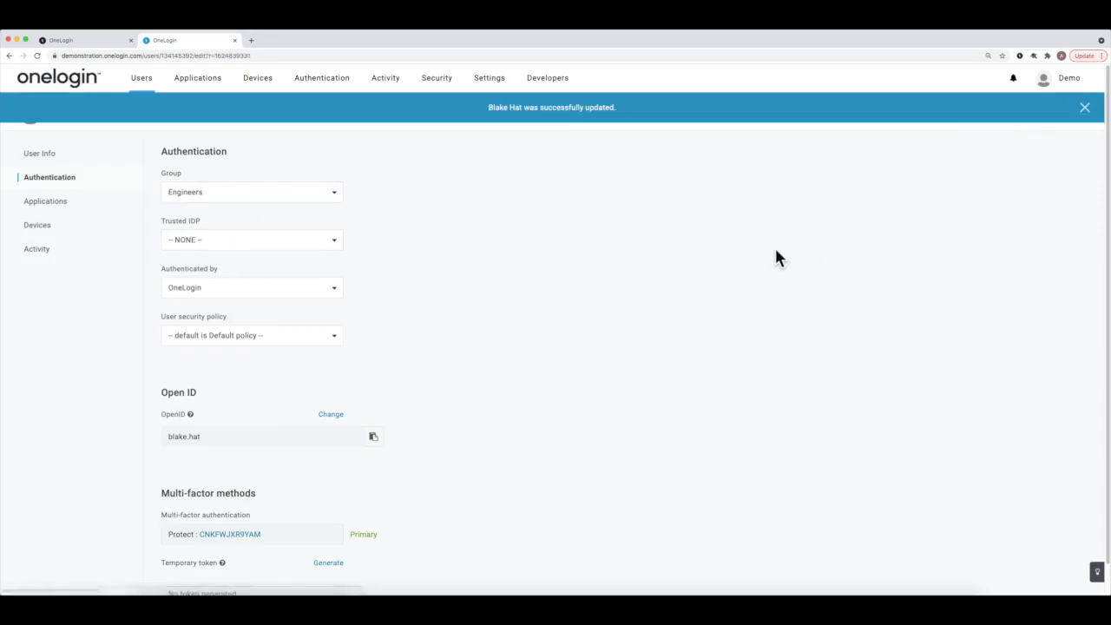
left_click(49, 178)
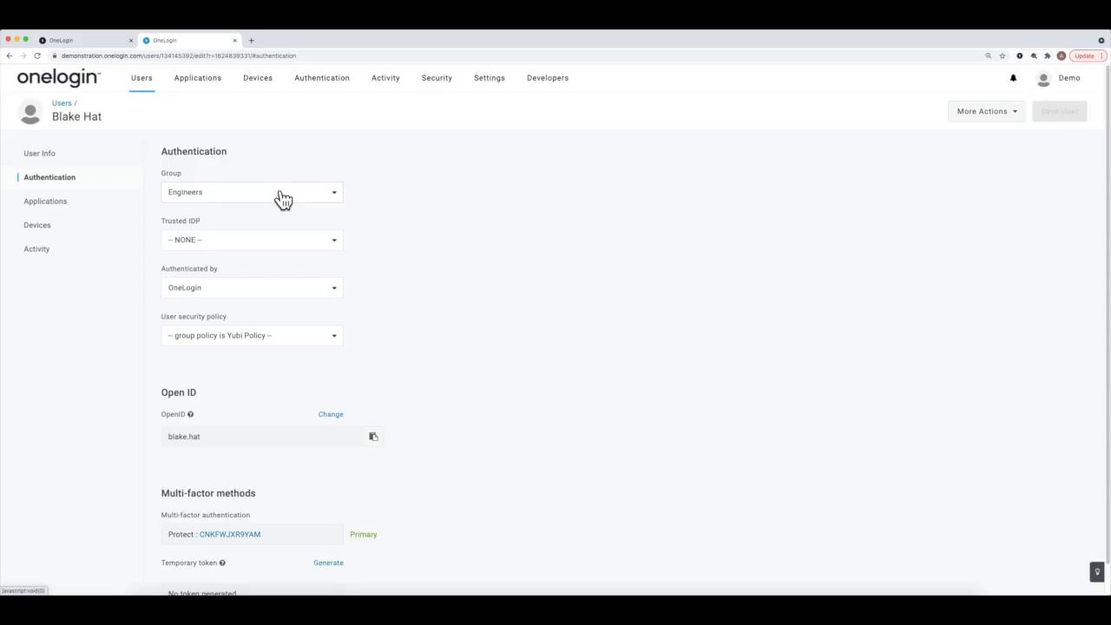
Step: Start a new user mapping and name it Engineering Group Mapping
mouse_move(132, 87)
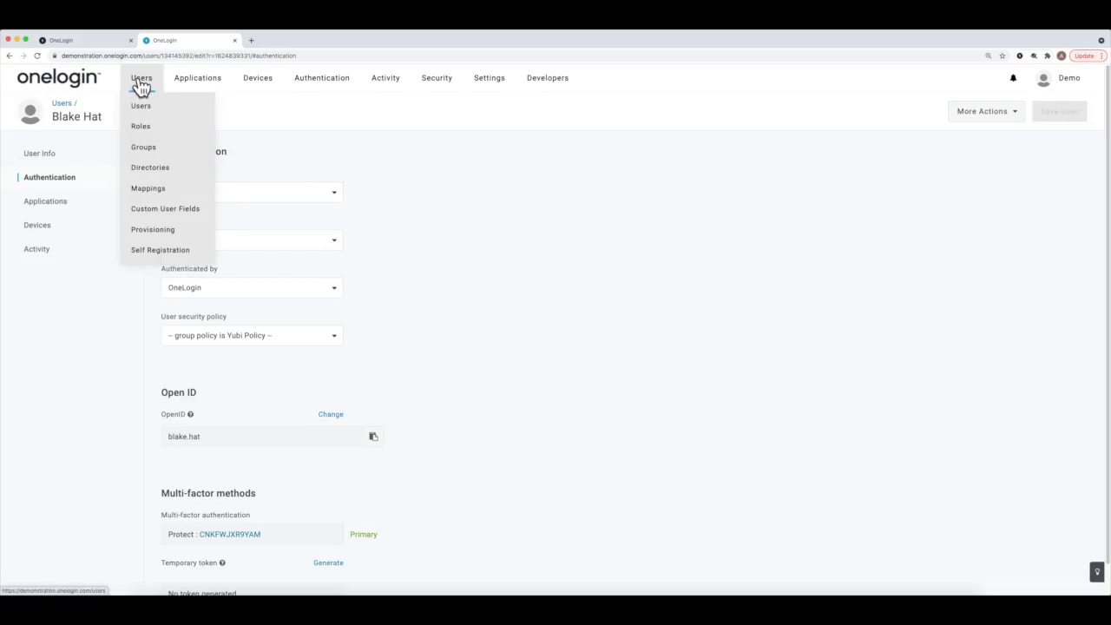
left_click(145, 191)
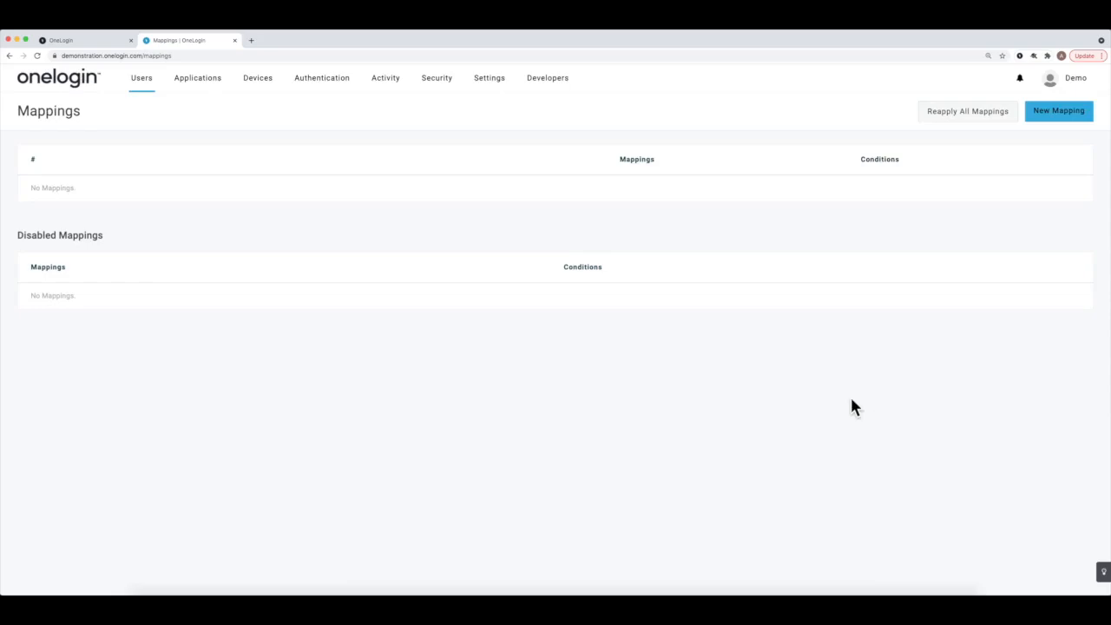
left_click(1063, 115)
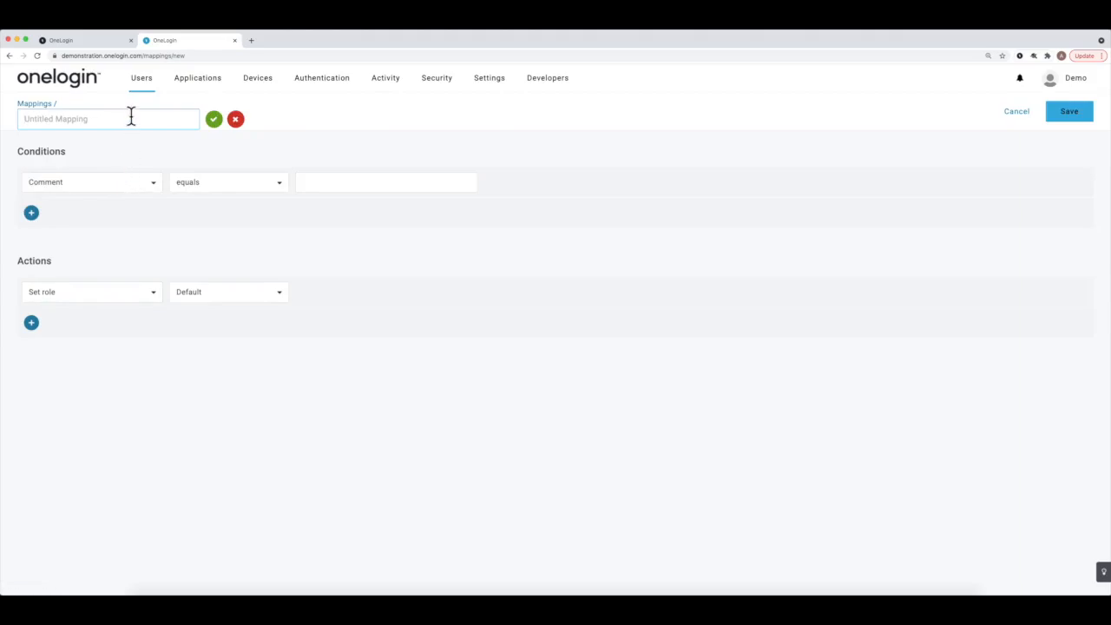
type("Engineering Group Mapping")
left_click(215, 119)
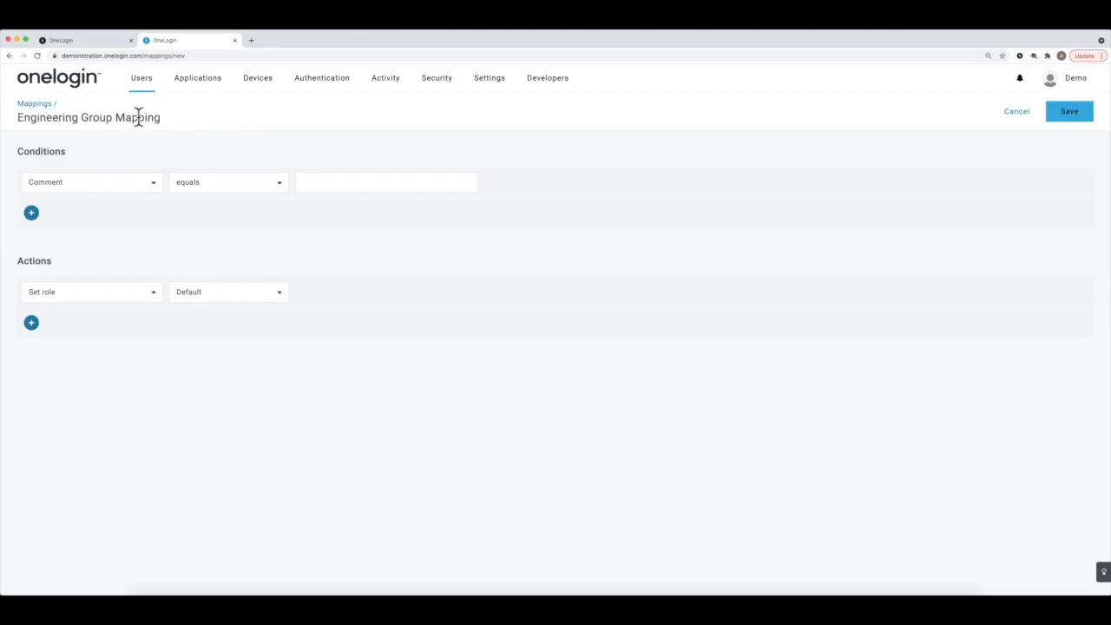
Step: Set the mapping's condition to Department equals Engineering
left_click(88, 184)
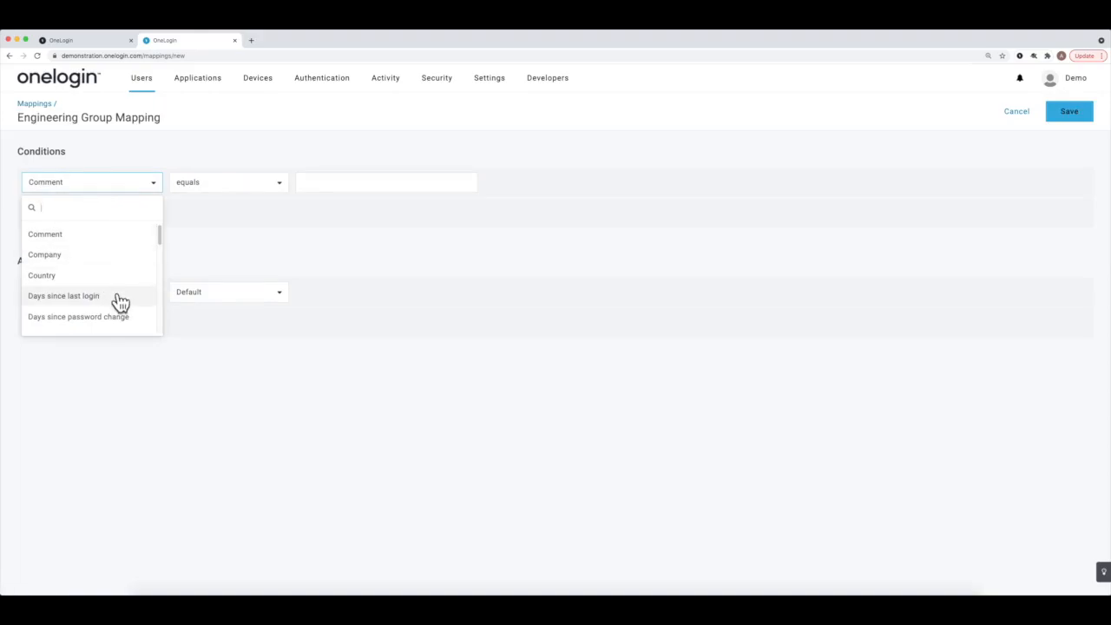
scroll(119, 301, "down", 1)
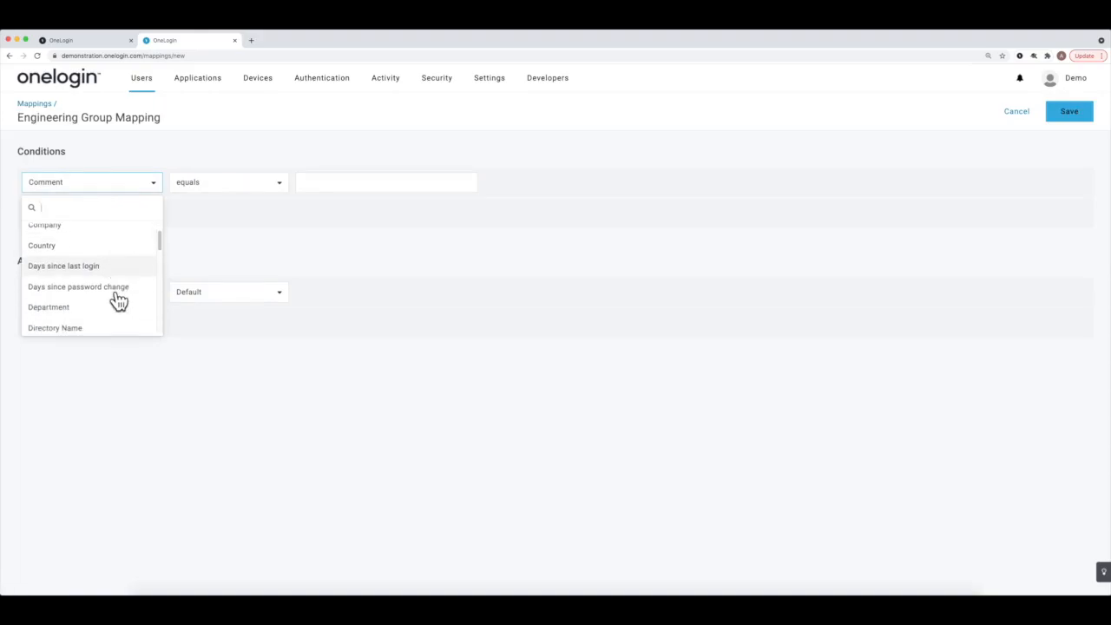
left_click(113, 304)
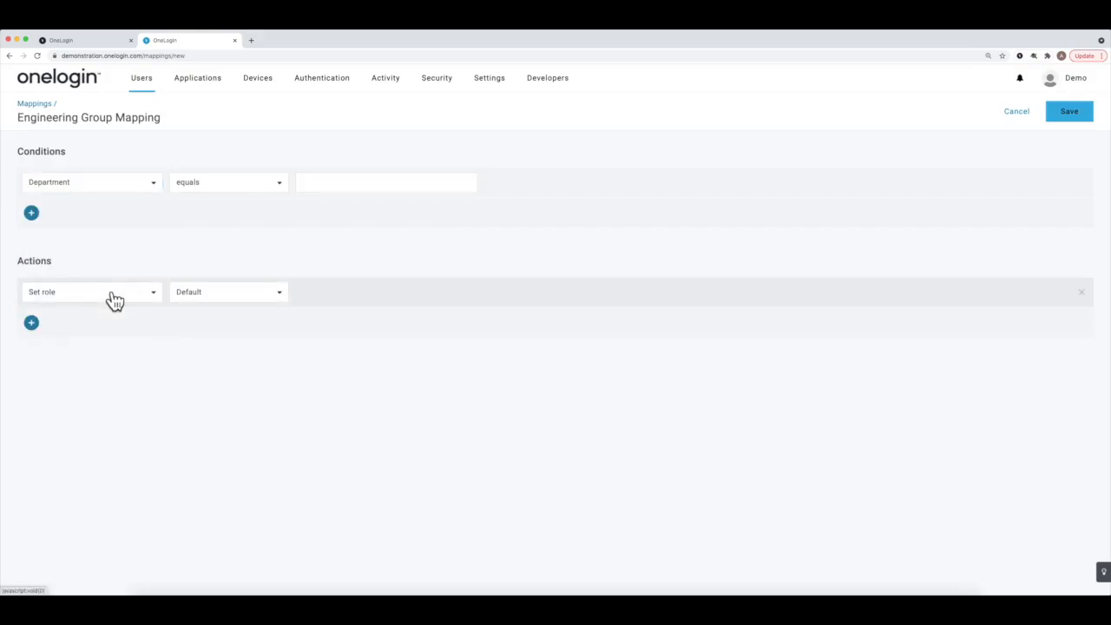
left_click(200, 184)
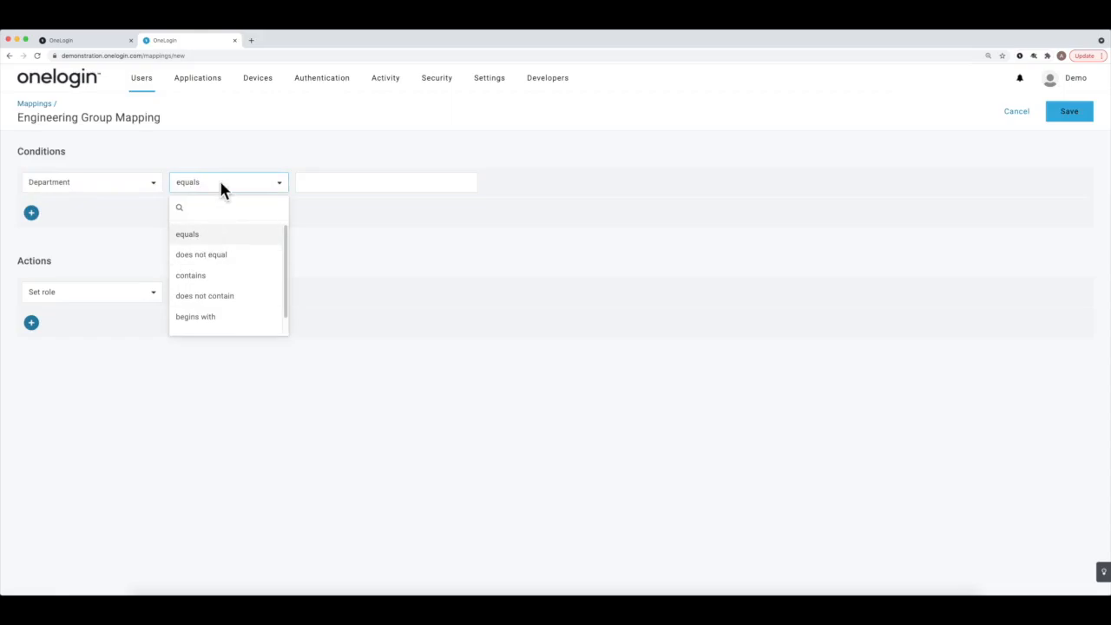
left_click(221, 186)
left_click(338, 183)
type("Engin")
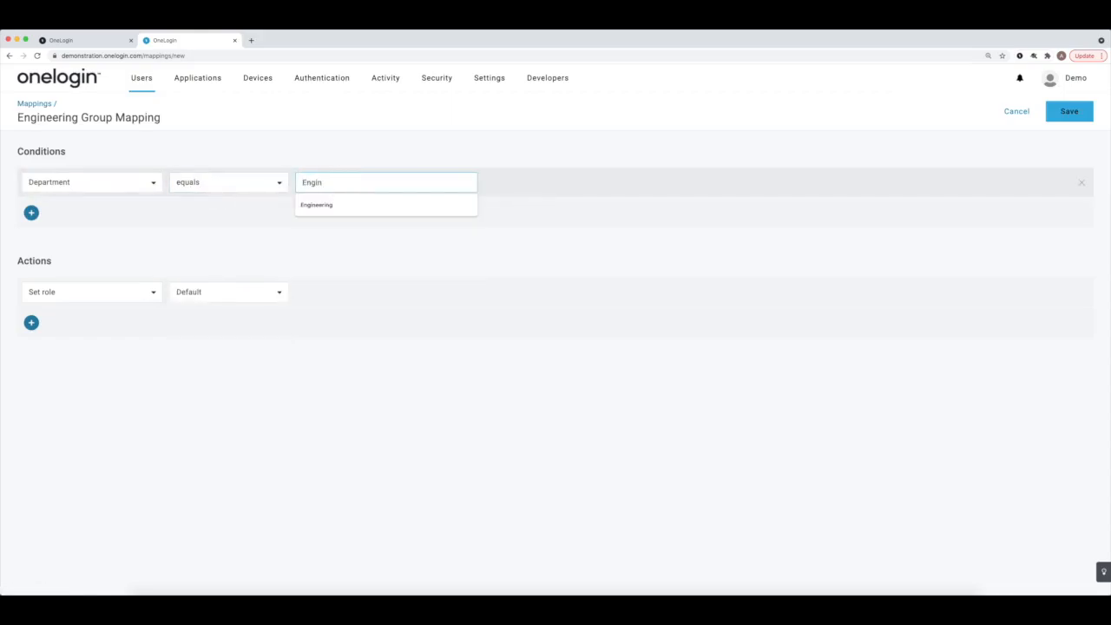
left_click(316, 205)
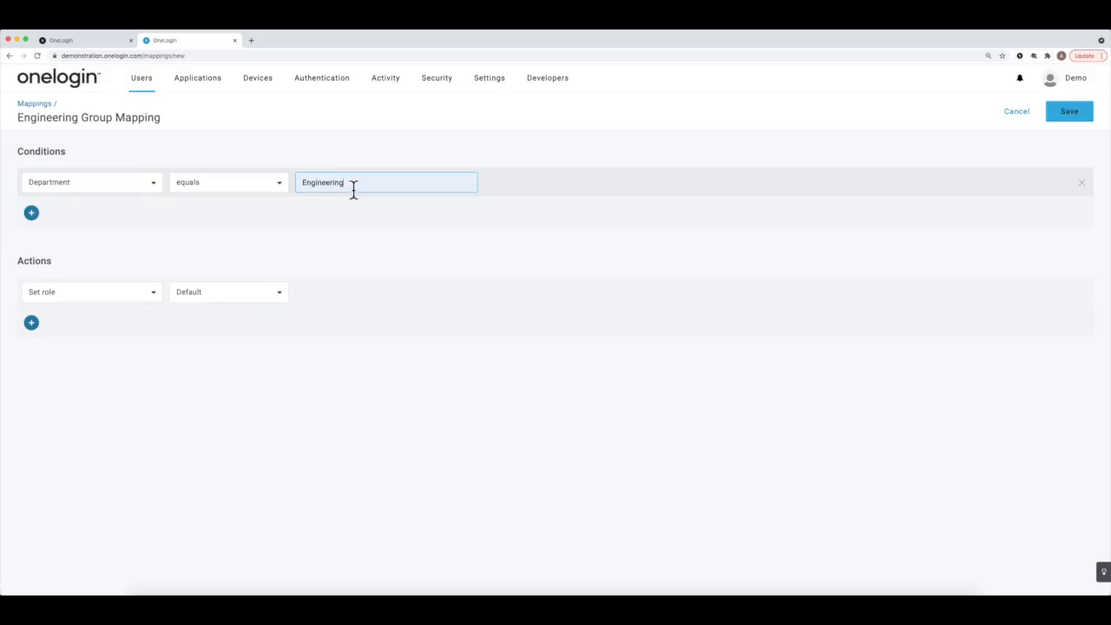
Step: Set the mapping's action to Set group Engineers, save the mapping, and acknowledge the reapply reminder
left_click(145, 291)
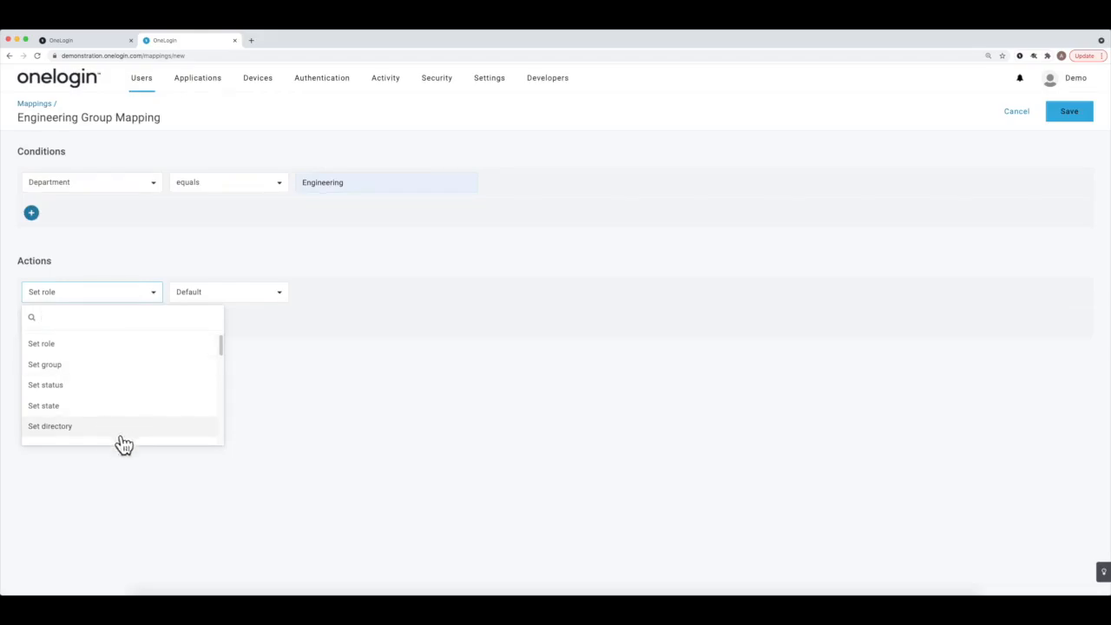
scroll(135, 432, "down", 10)
scroll(139, 432, "up", 5)
scroll(137, 430, "up", 5)
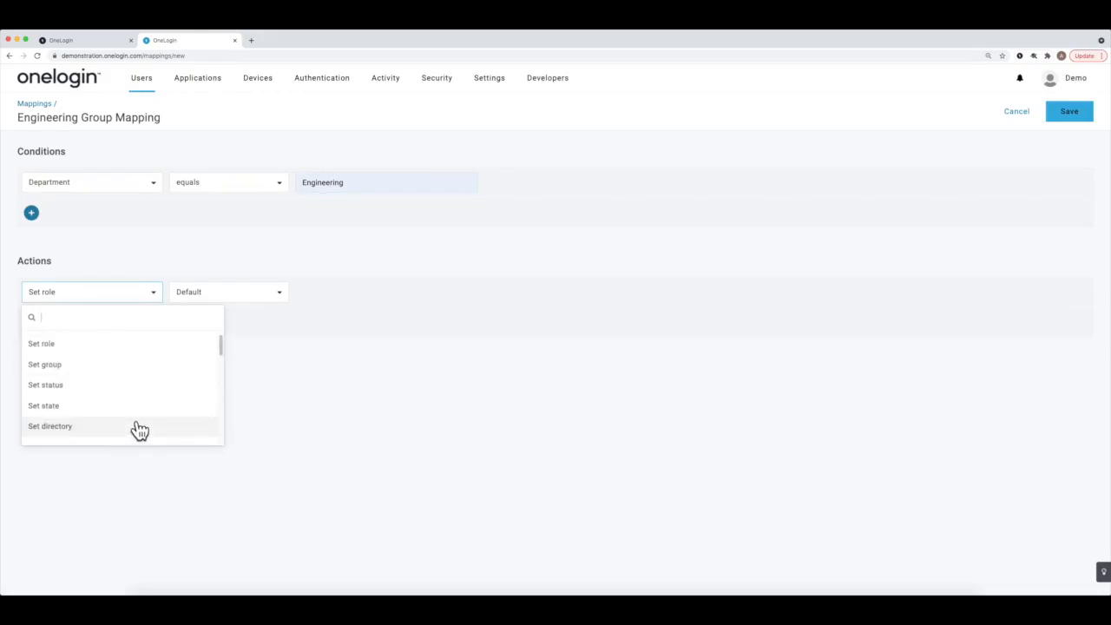
left_click(102, 366)
left_click(246, 297)
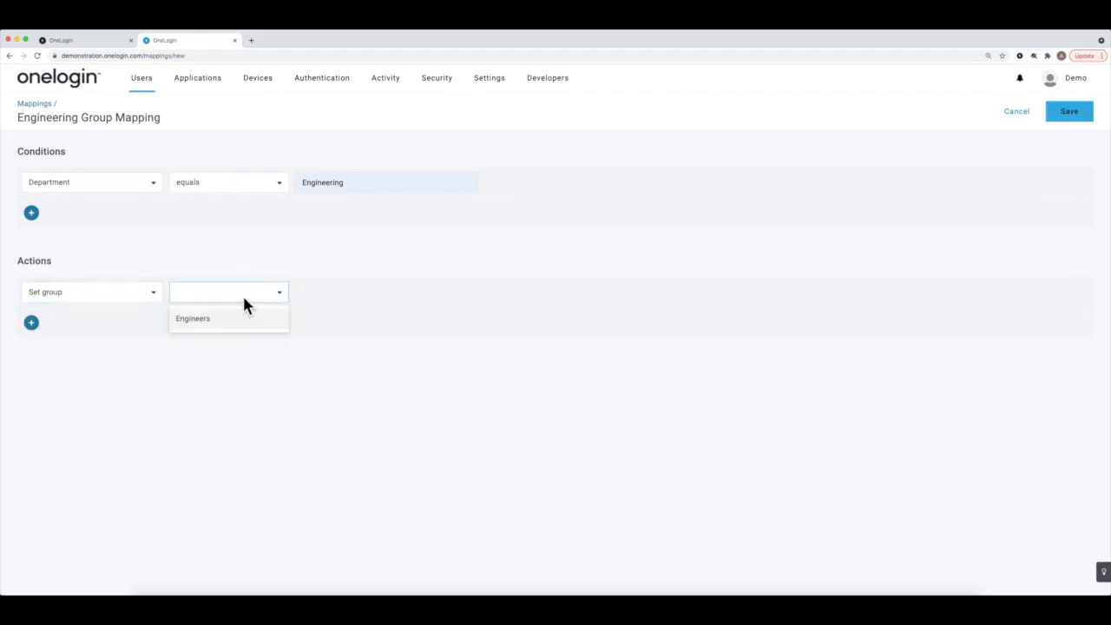
left_click(235, 320)
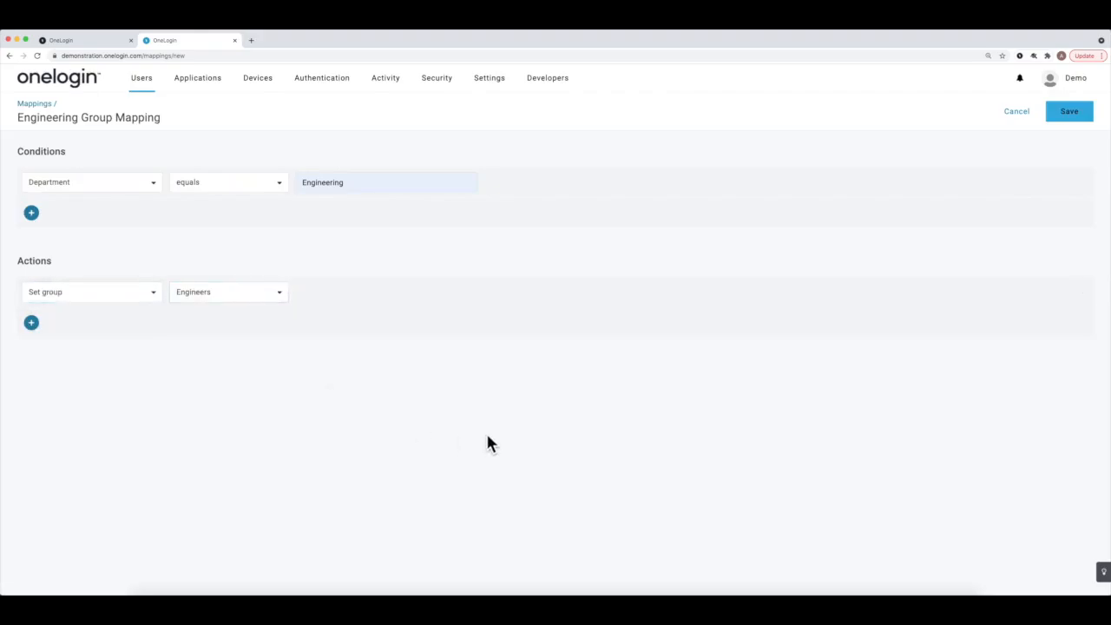
left_click(1085, 114)
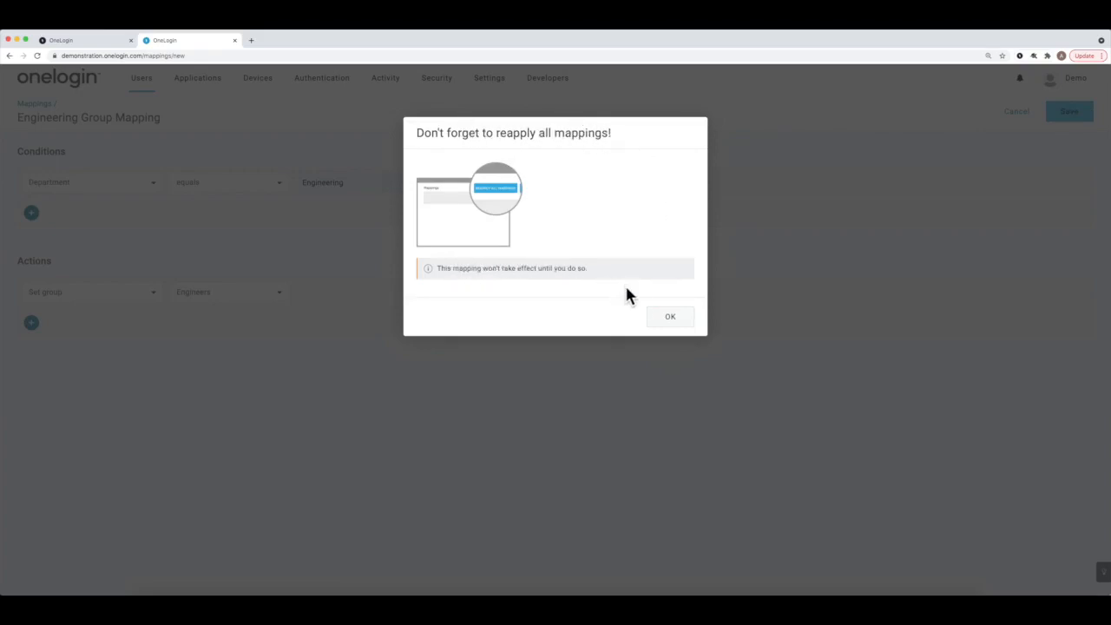
left_click(668, 319)
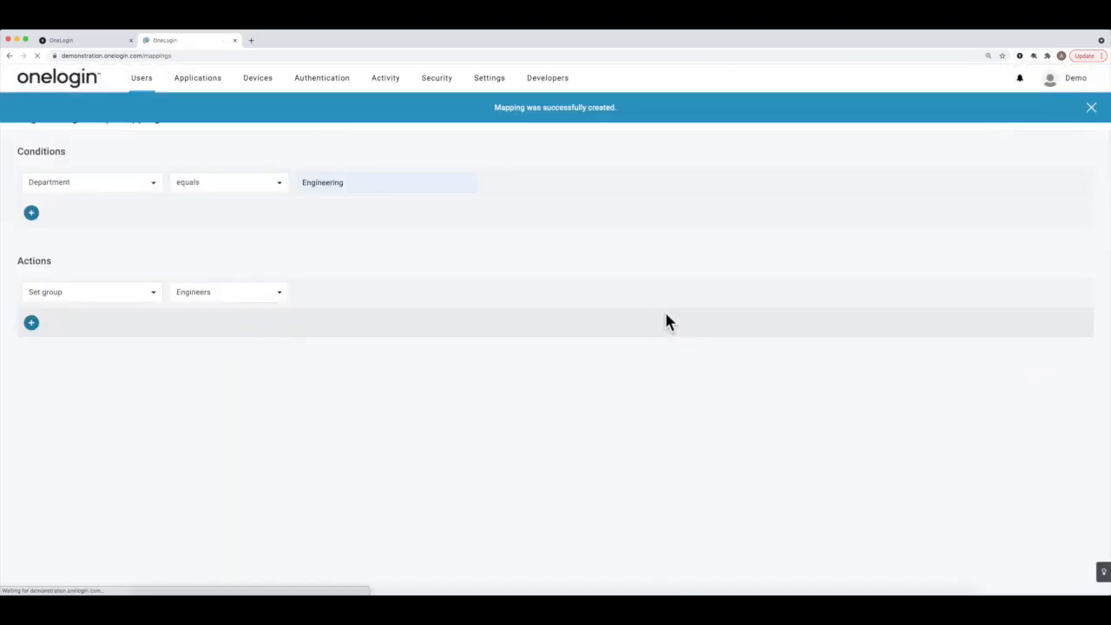
Step: Open the listed user last logged in 26 days ago and check the department, assigned group and security policy
mouse_move(135, 90)
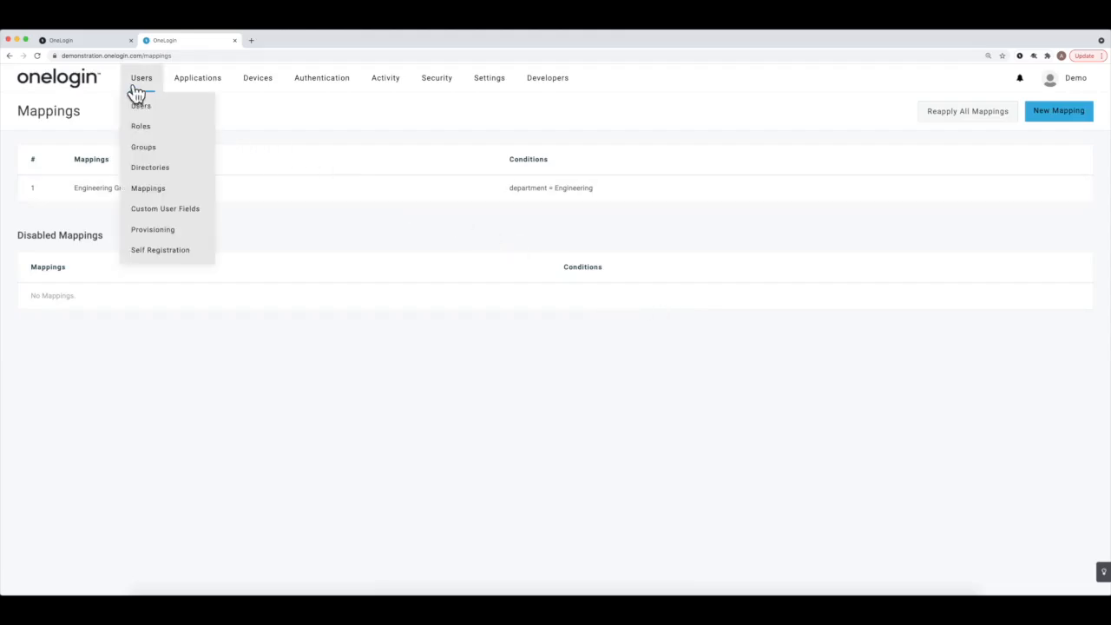
left_click(134, 108)
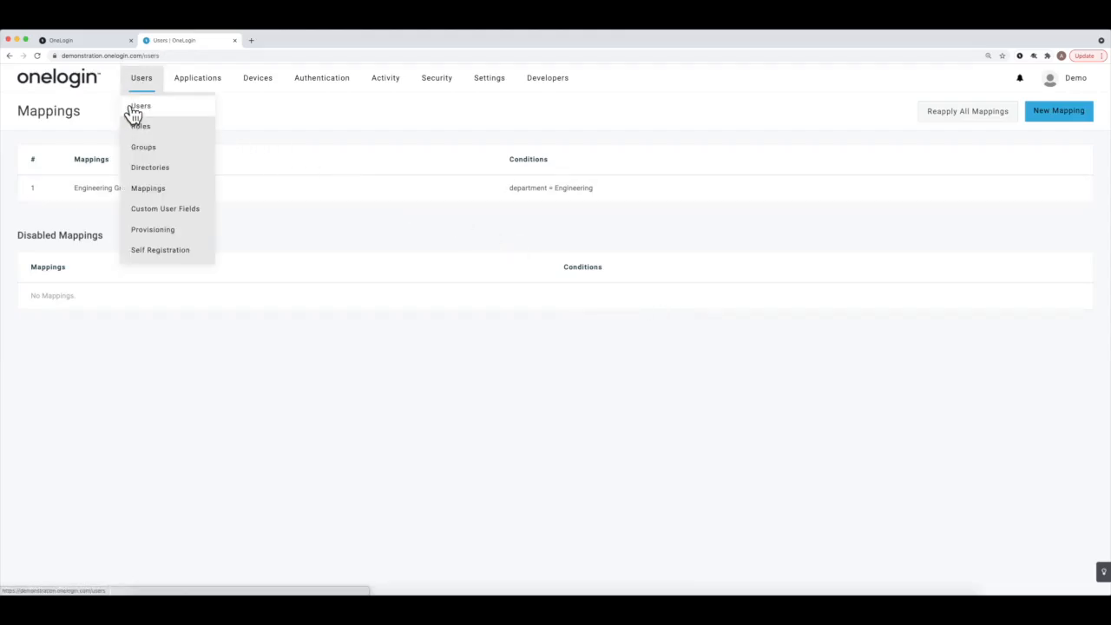
scroll(245, 440, "down", 2)
scroll(245, 440, "down", 5)
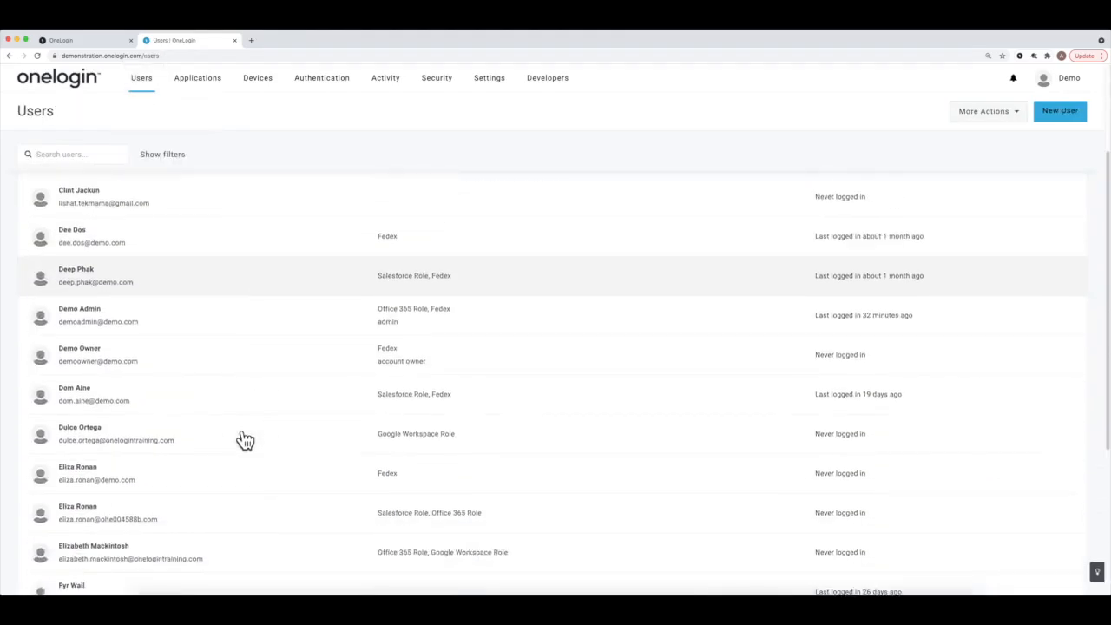
left_click(226, 438)
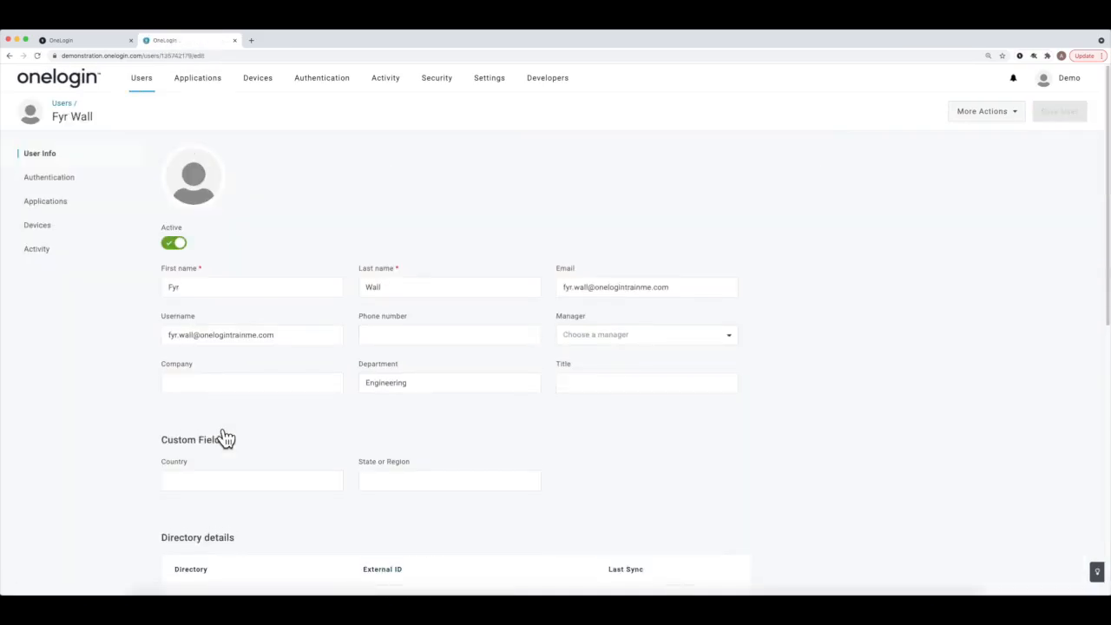
left_click_drag(414, 382, 359, 387)
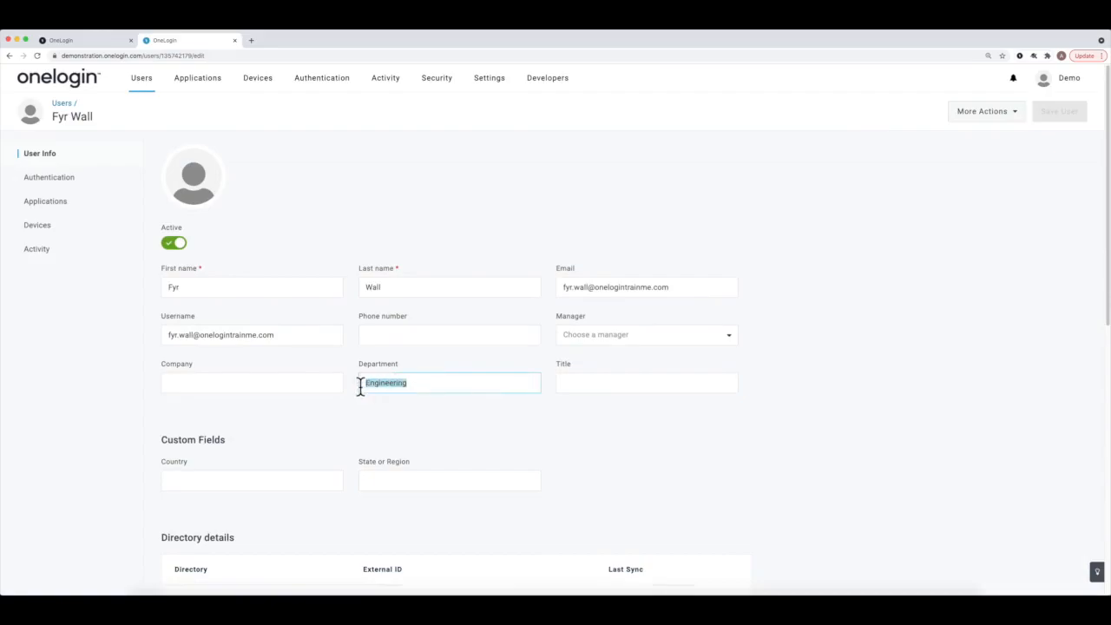
left_click(45, 180)
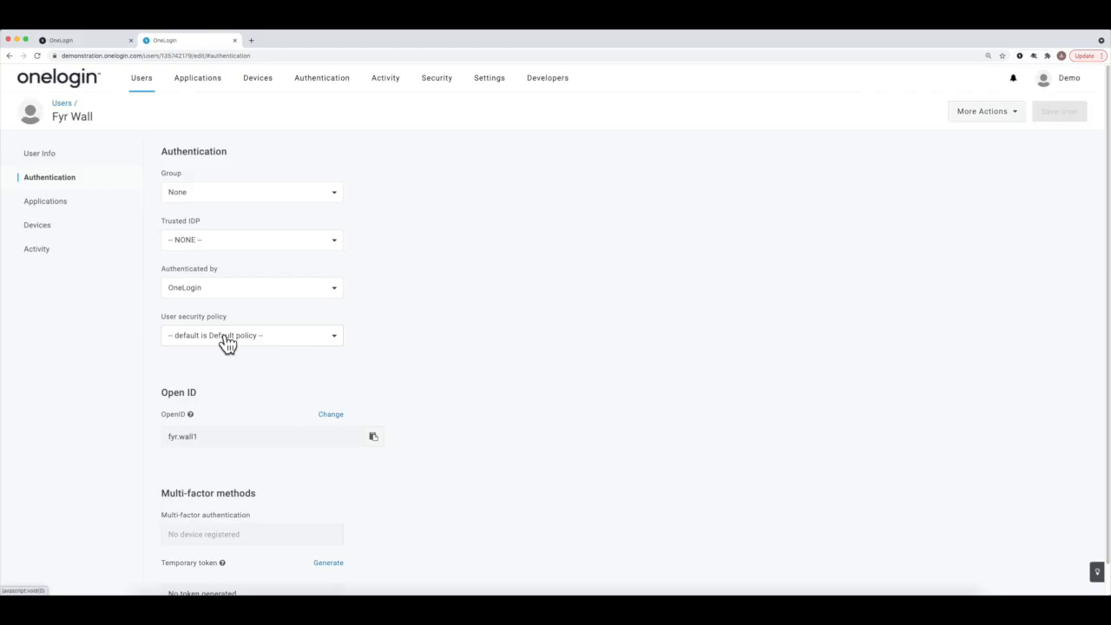
Step: Return to the user mappings and reapply all mappings, confirming the operation
mouse_move(141, 87)
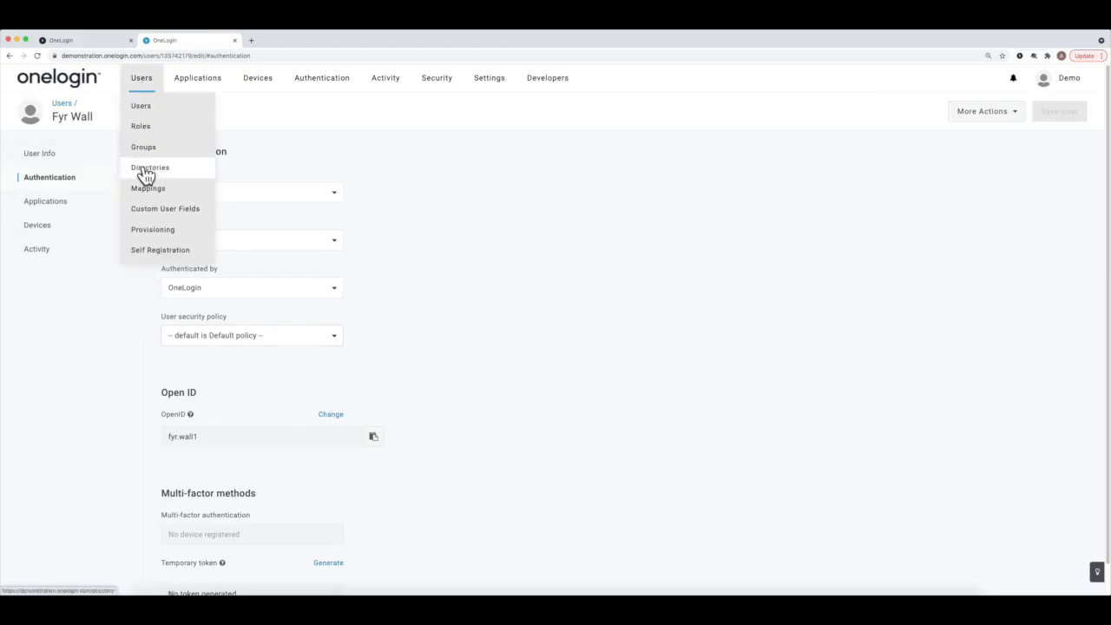
left_click(145, 194)
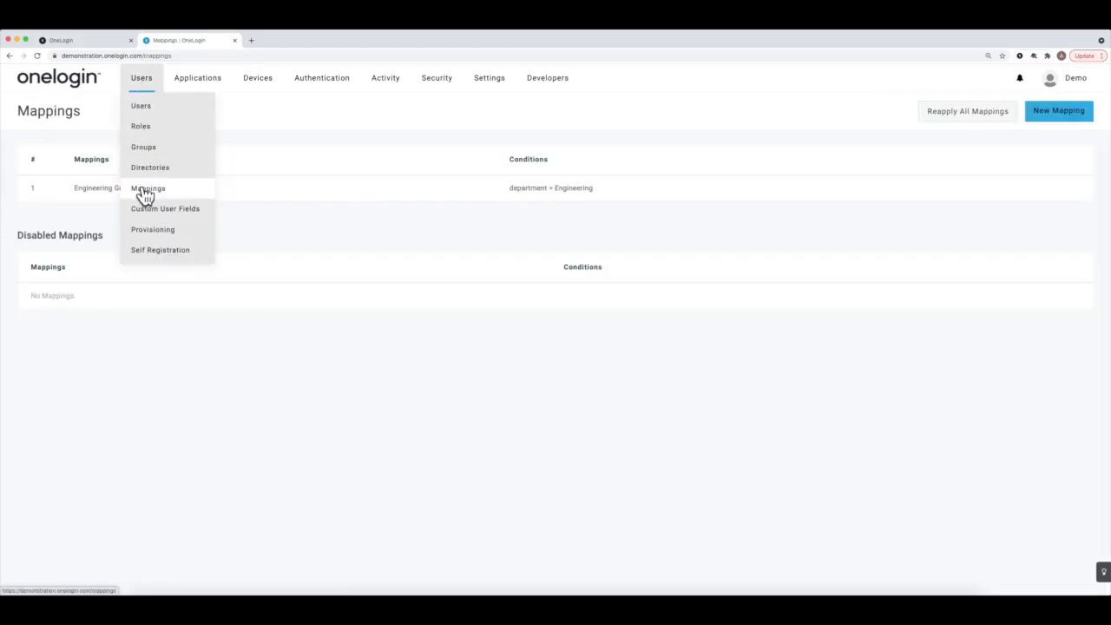
left_click(961, 121)
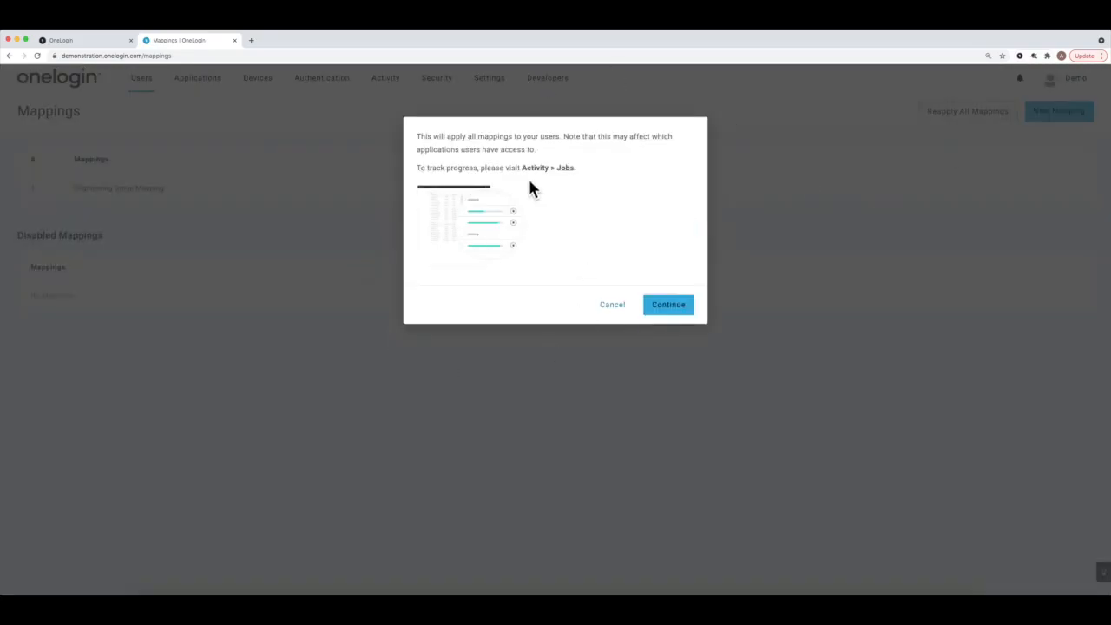
left_click(675, 311)
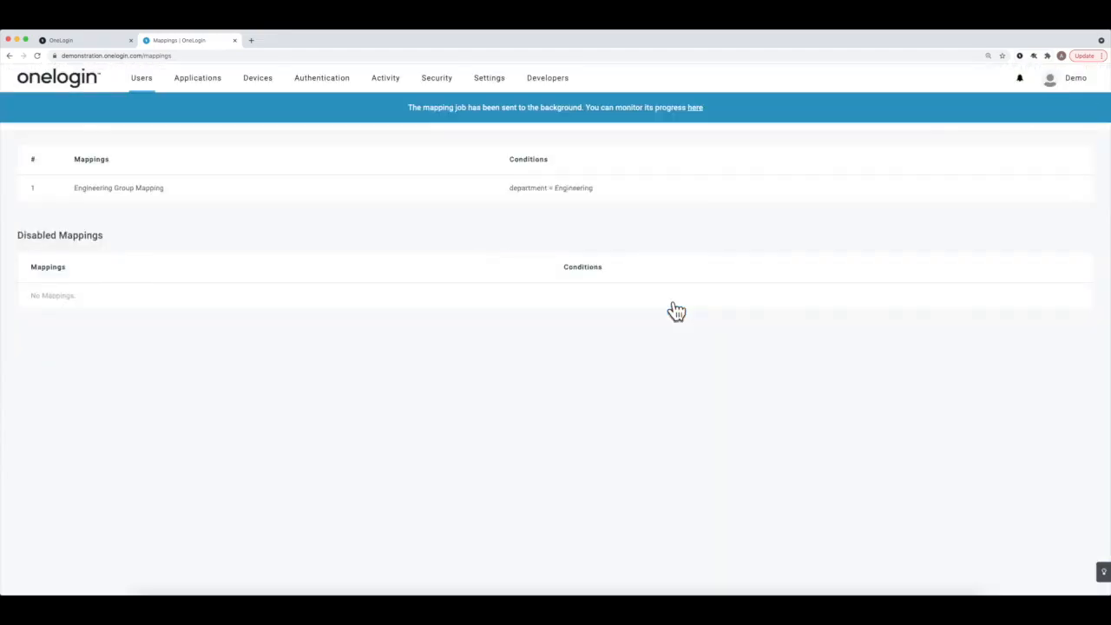
Step: Review the most recent Reapply Mappings job in the activity jobs list
mouse_move(388, 81)
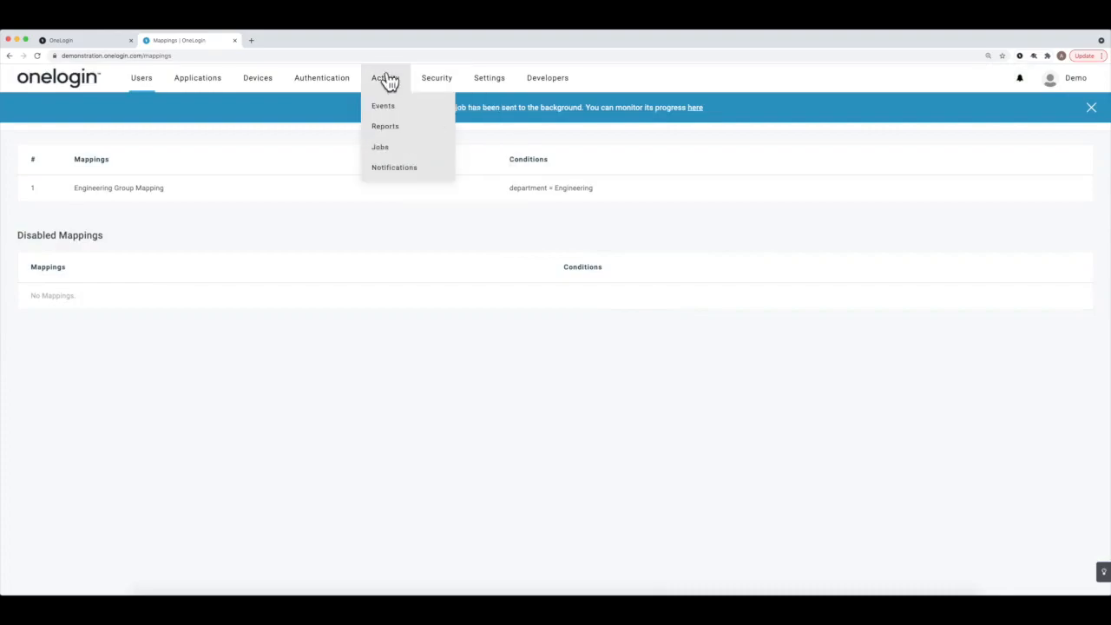
left_click(384, 147)
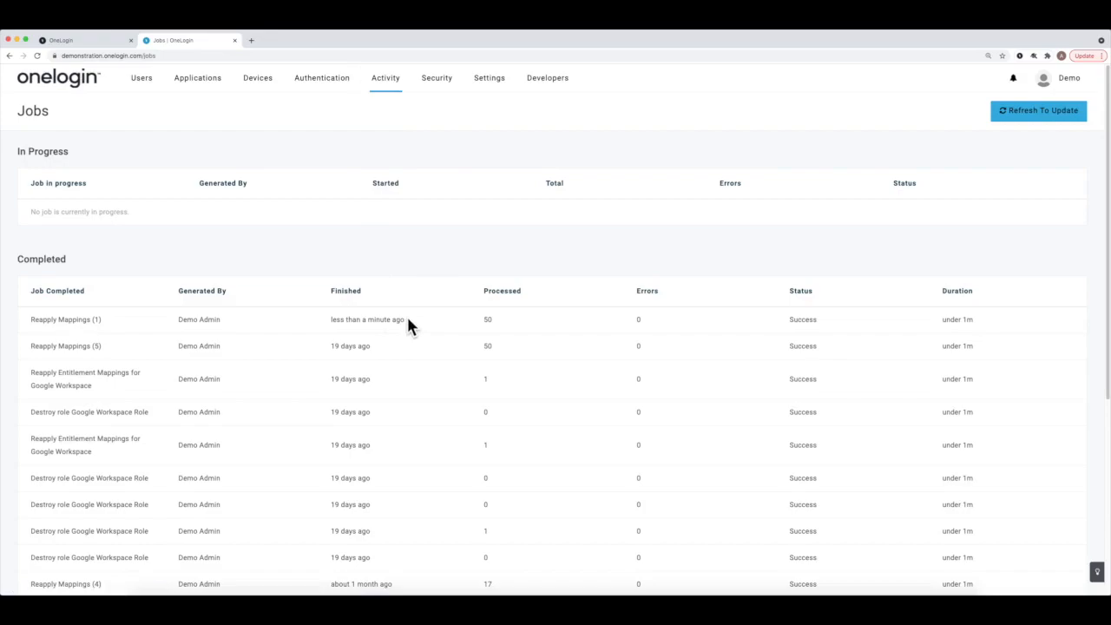
left_click_drag(33, 318, 980, 327)
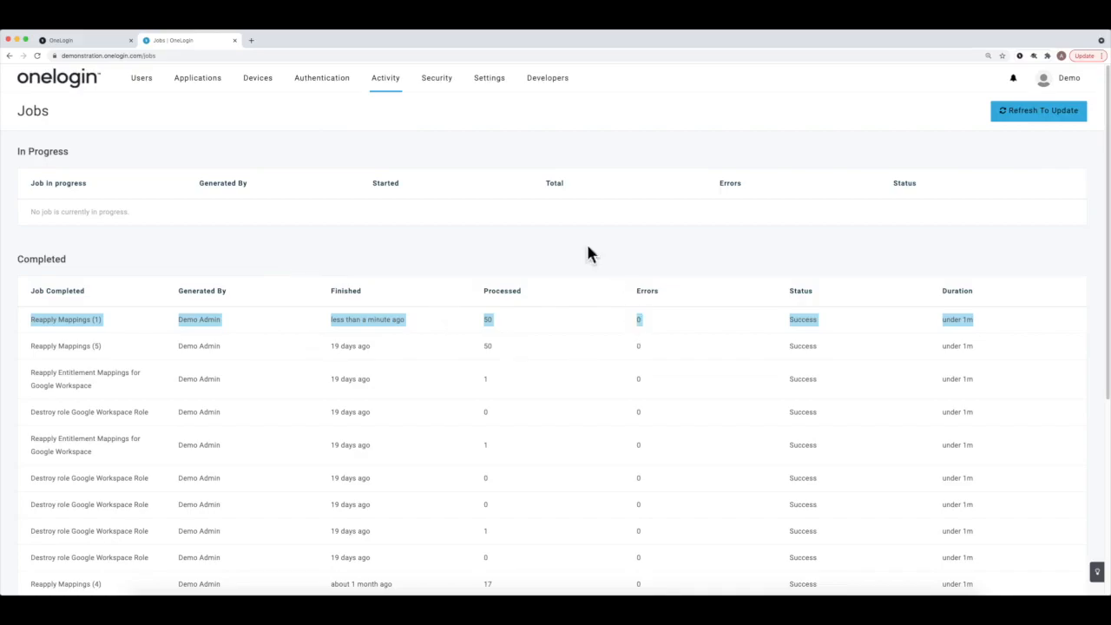
Step: Reopen the user last logged in 26 days ago and check the group and security policy under authentication
mouse_move(143, 83)
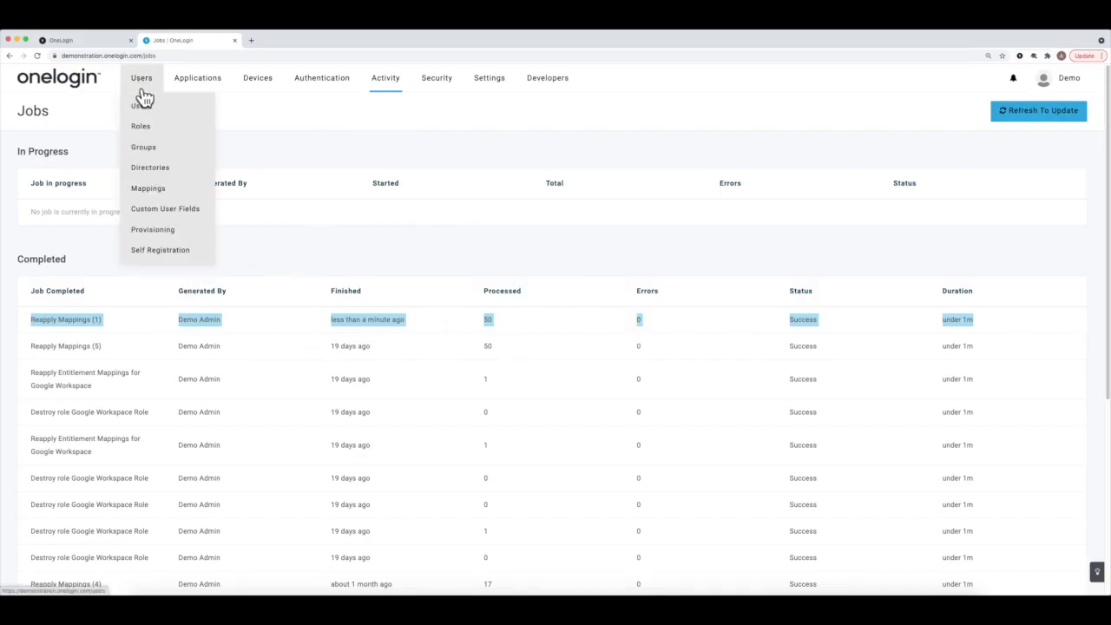
left_click(141, 107)
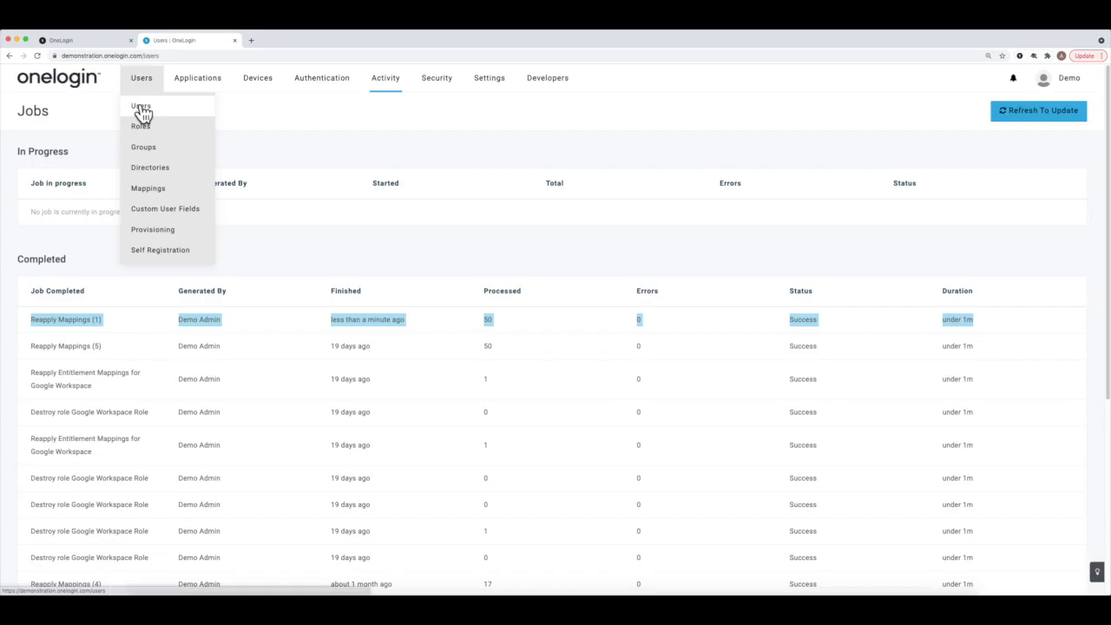
scroll(278, 390, "down", 4)
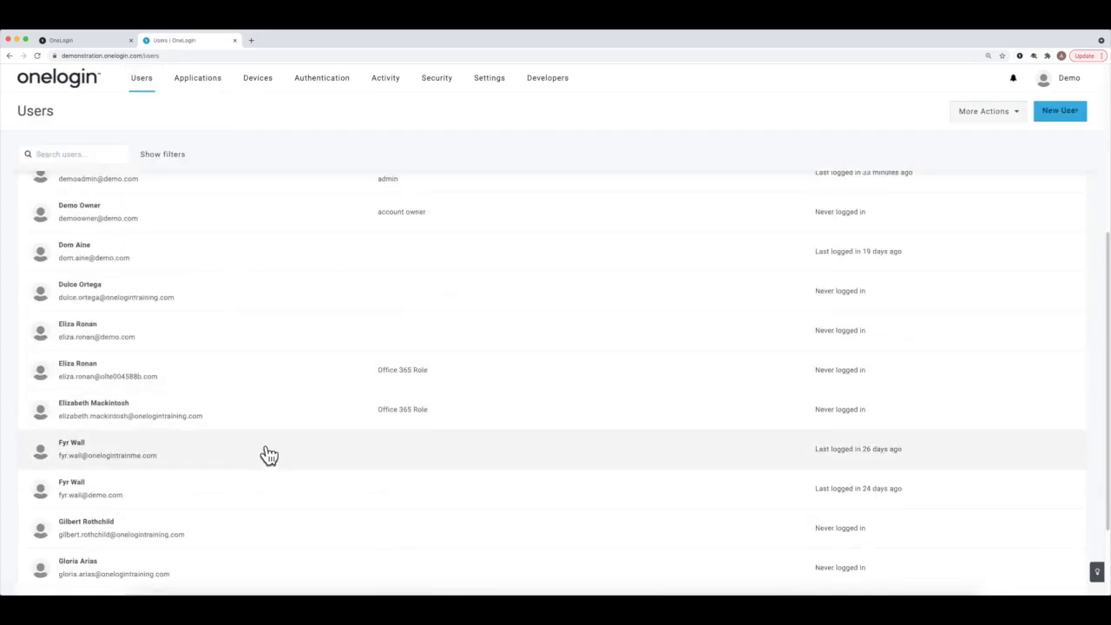
left_click(269, 453)
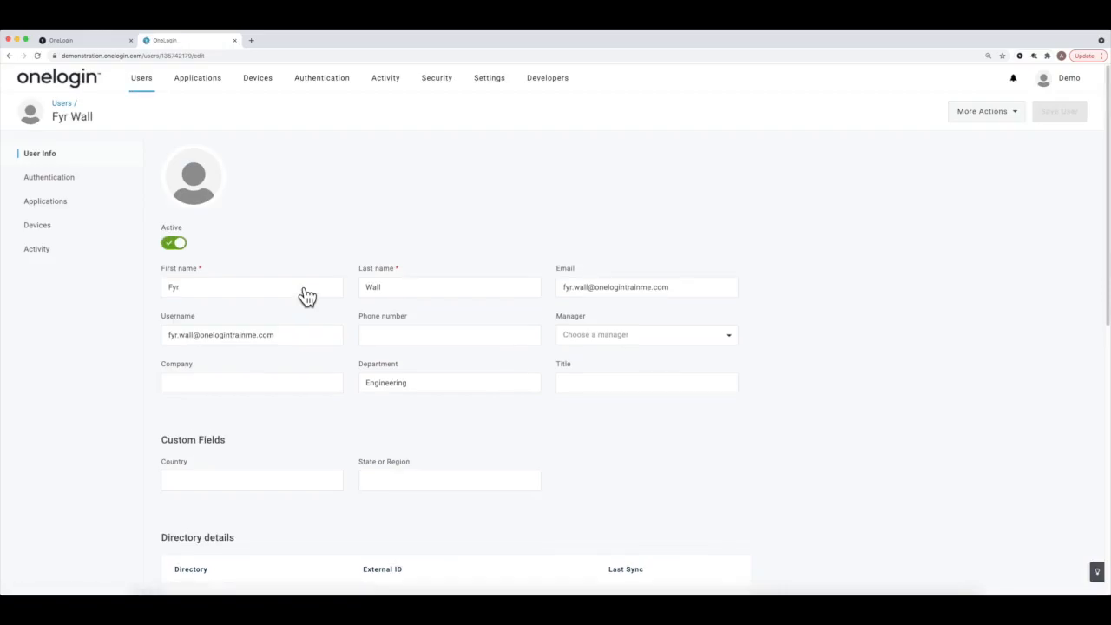
left_click(53, 178)
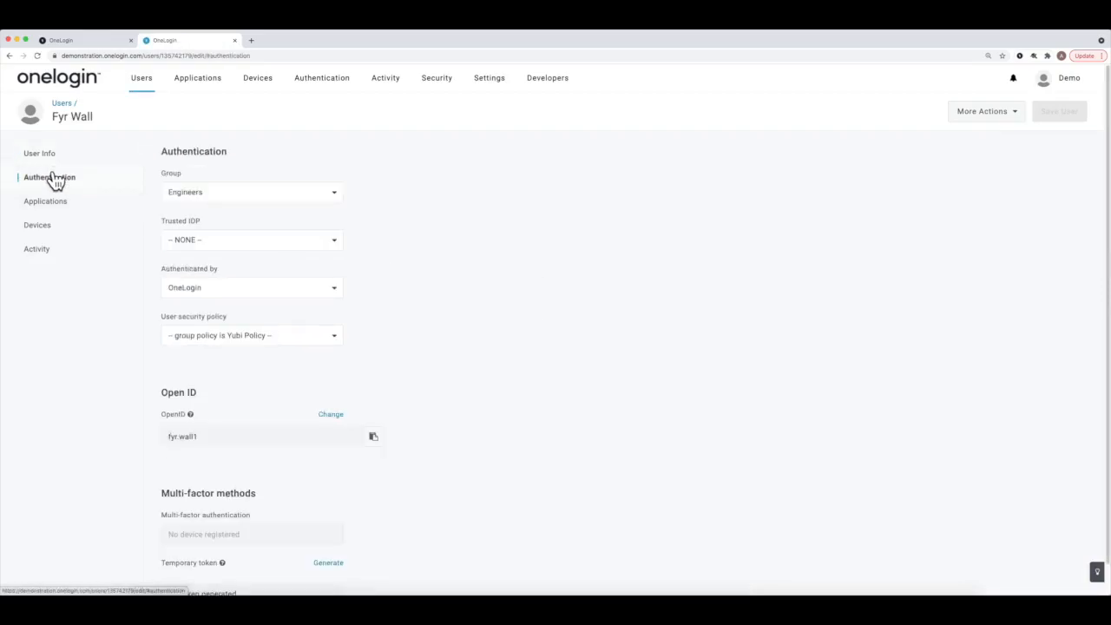
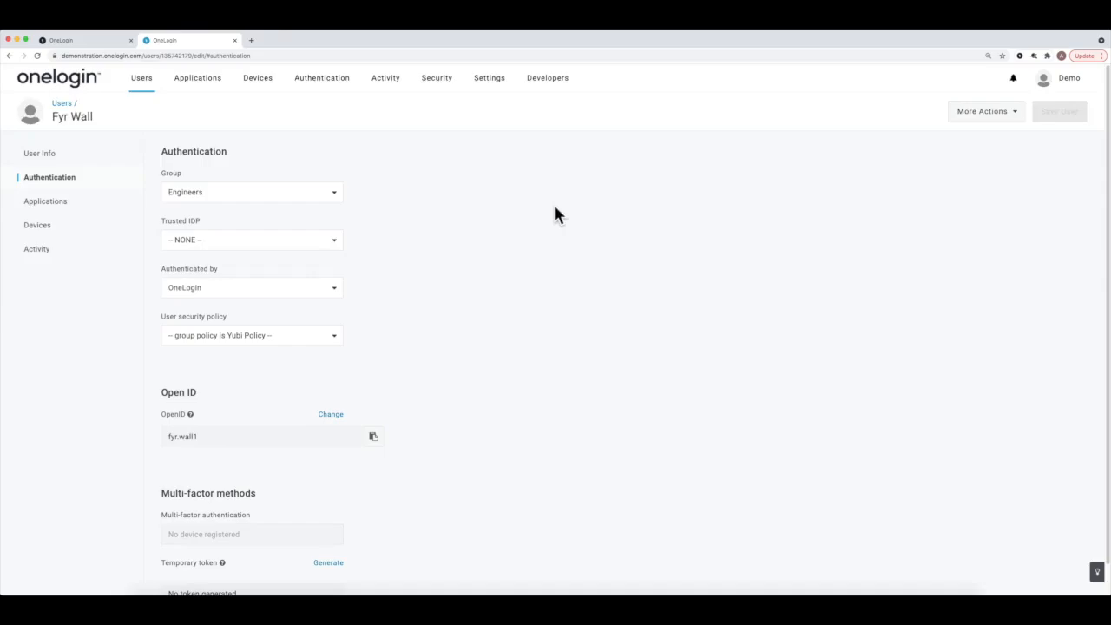
Step: Check the user's department, try to change the group to Sales Group, save, and recheck the authentication settings
left_click(33, 153)
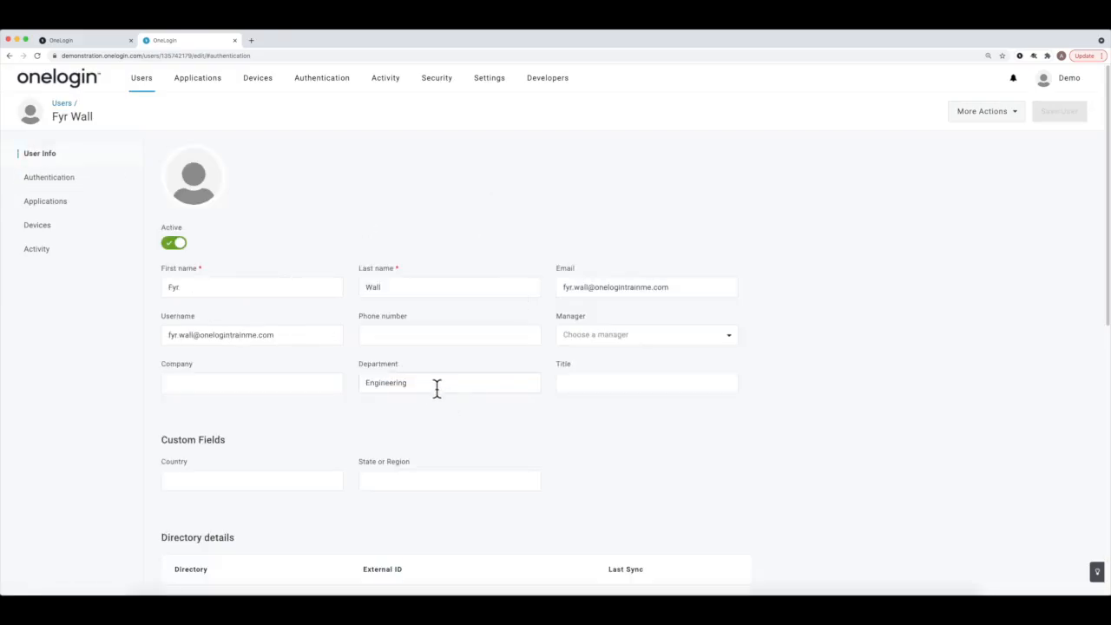
left_click(61, 184)
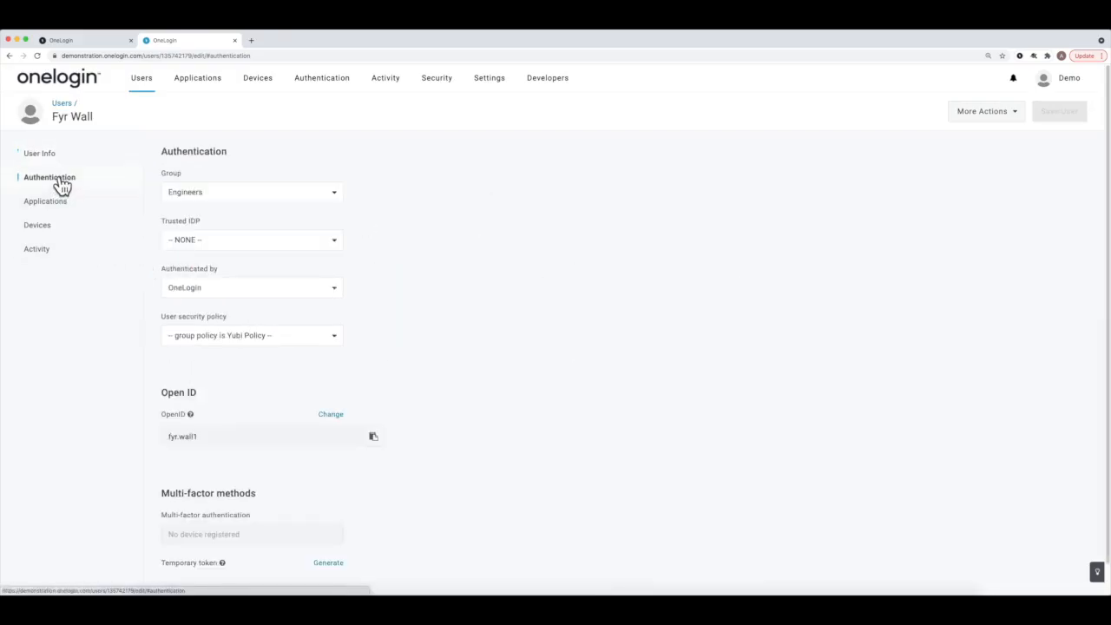
left_click(265, 203)
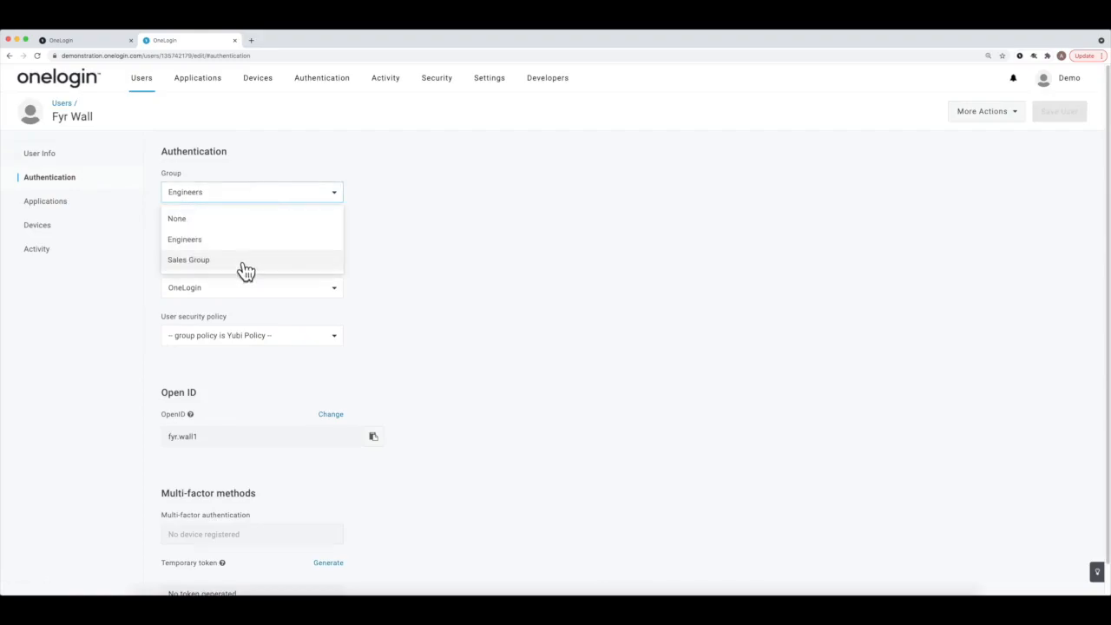
left_click(200, 260)
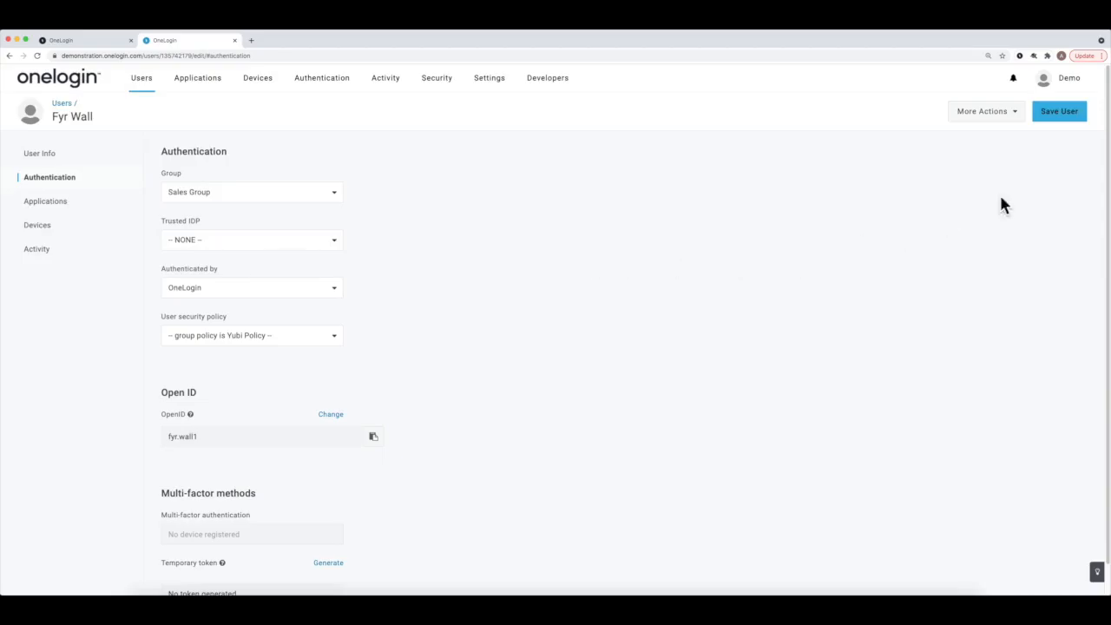
left_click(1065, 113)
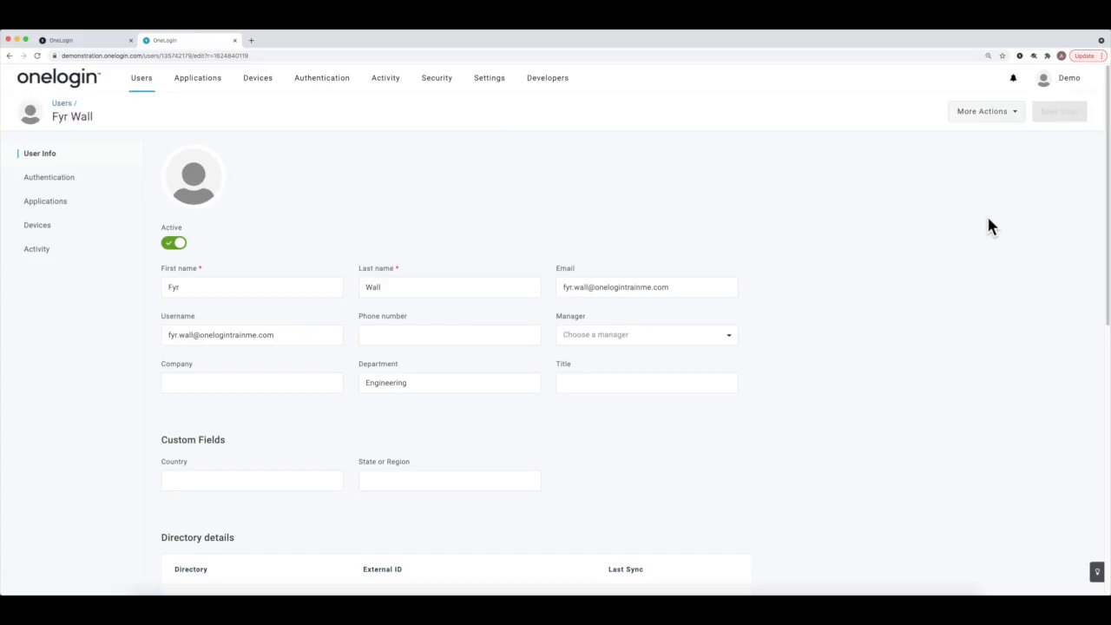
left_click(75, 186)
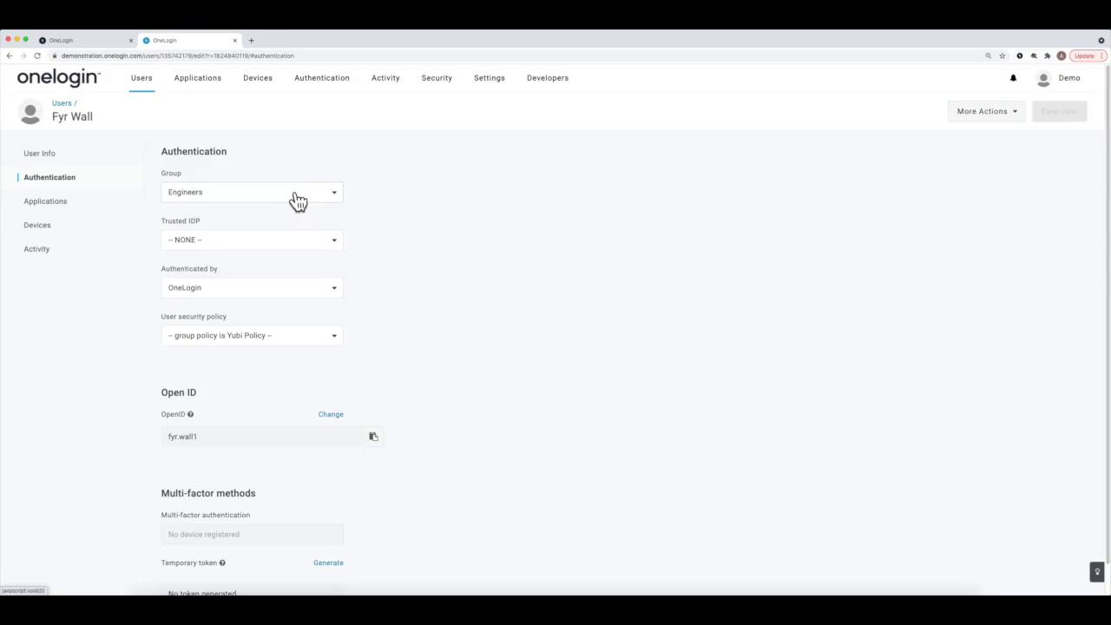
Step: Override the user's security policy with Default policy and save the user
left_click(296, 345)
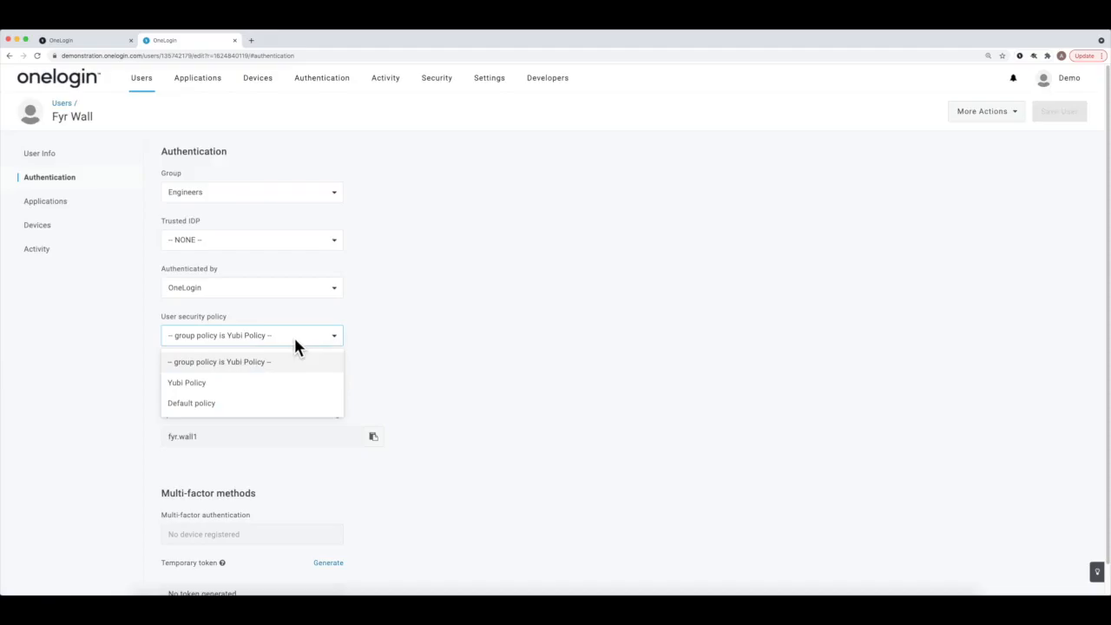
left_click(287, 404)
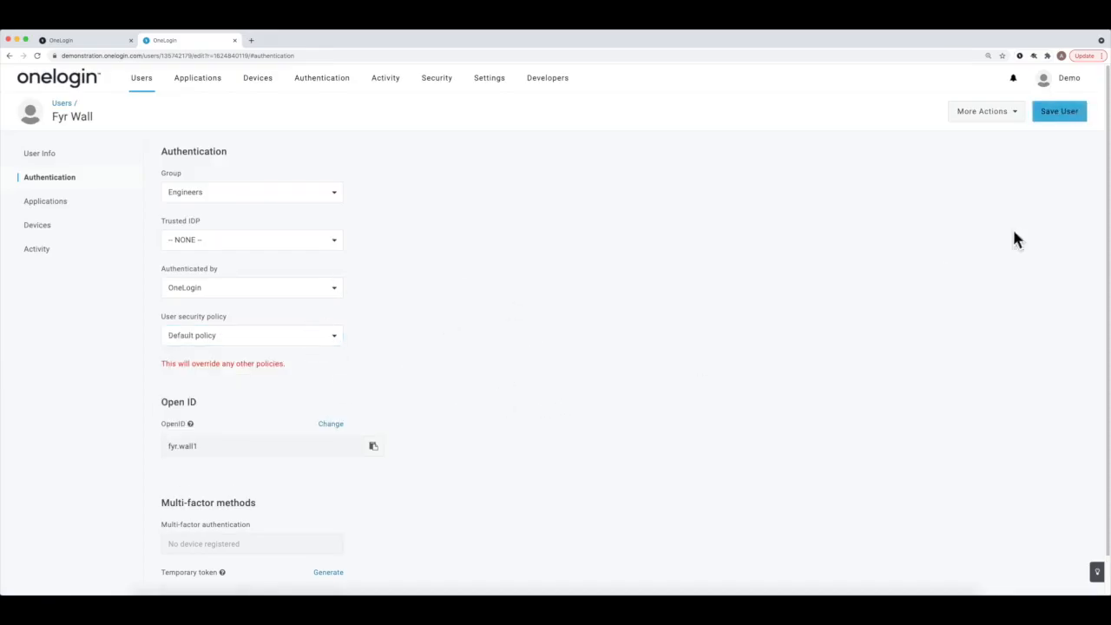
left_click(1069, 110)
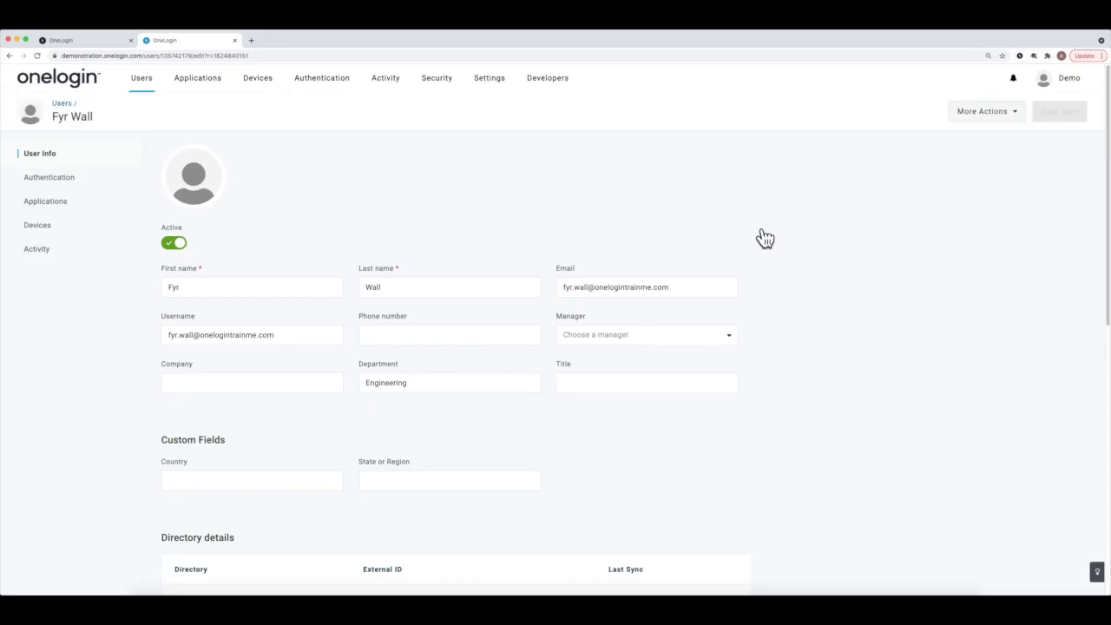
Step: Set the user's security policy back to the group policy, Yubi Policy, and save the user
left_click(64, 185)
left_click(257, 337)
left_click(254, 362)
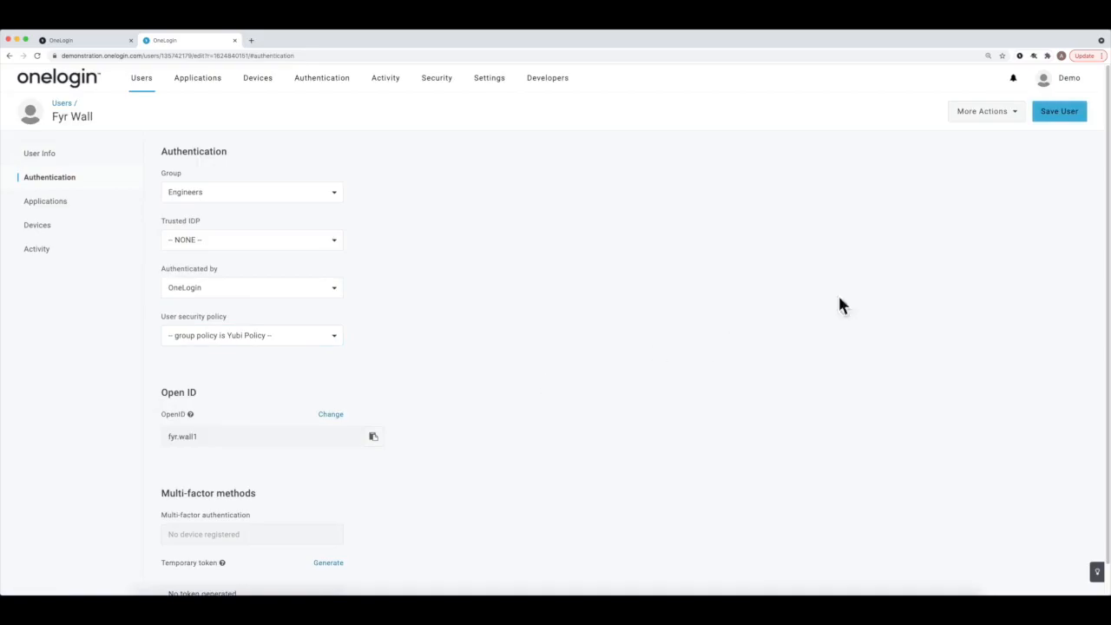
left_click(1060, 111)
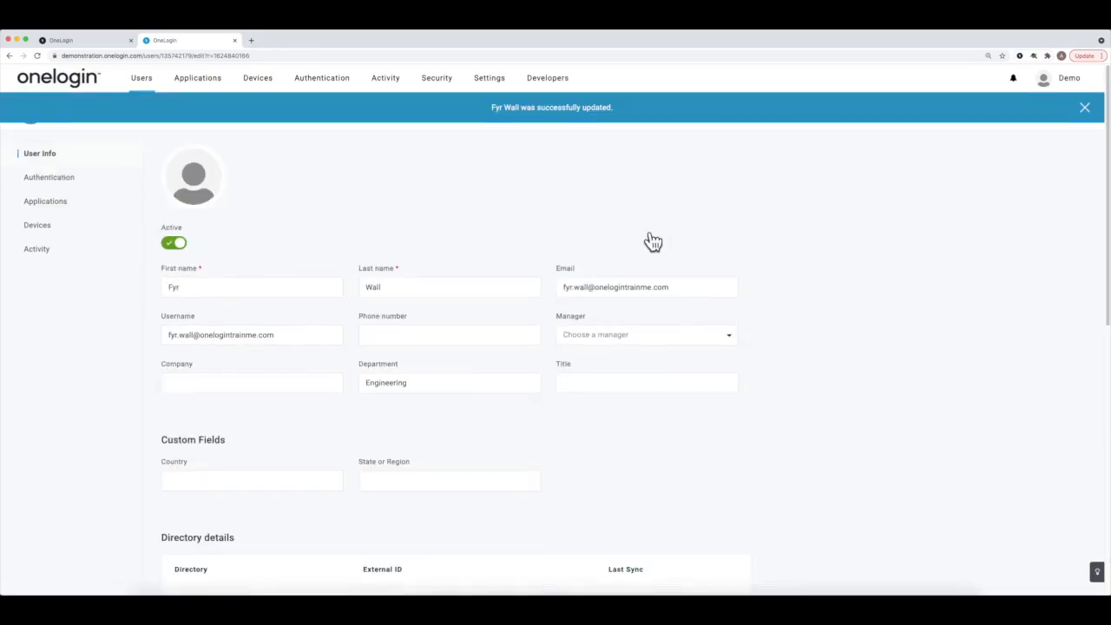
Step: Create a new user mapping named Sales Group Mapping
mouse_move(136, 86)
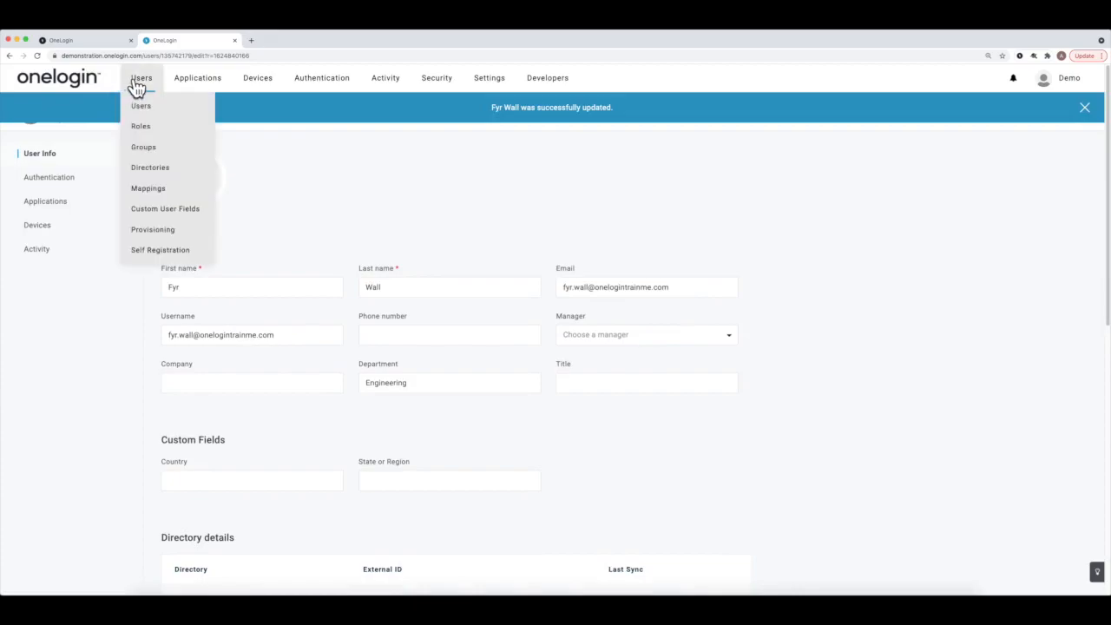
left_click(149, 194)
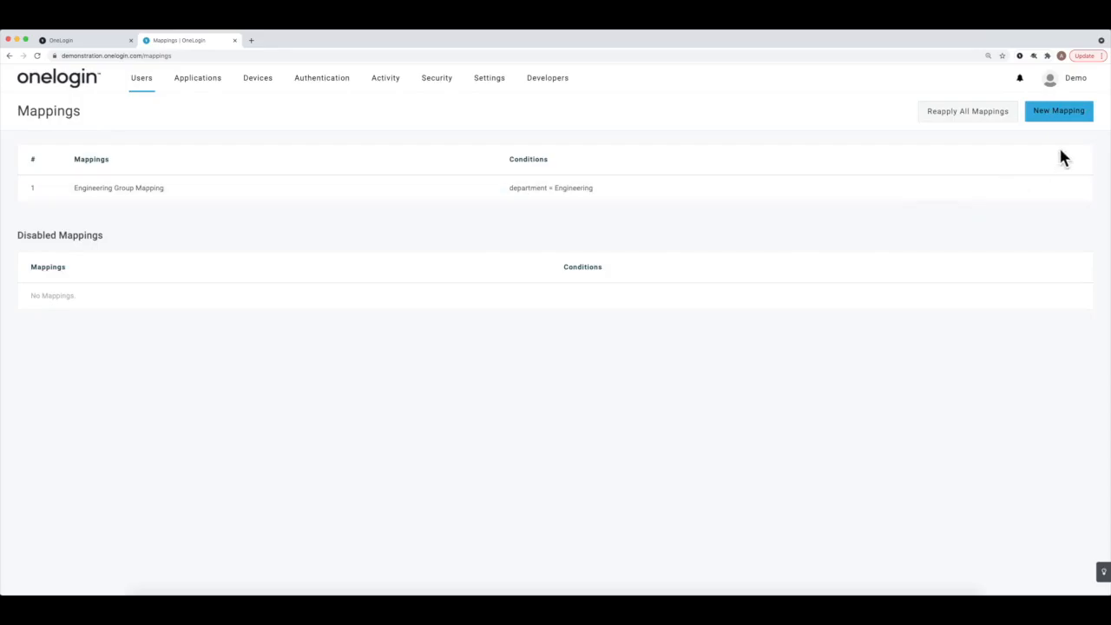
left_click(1061, 113)
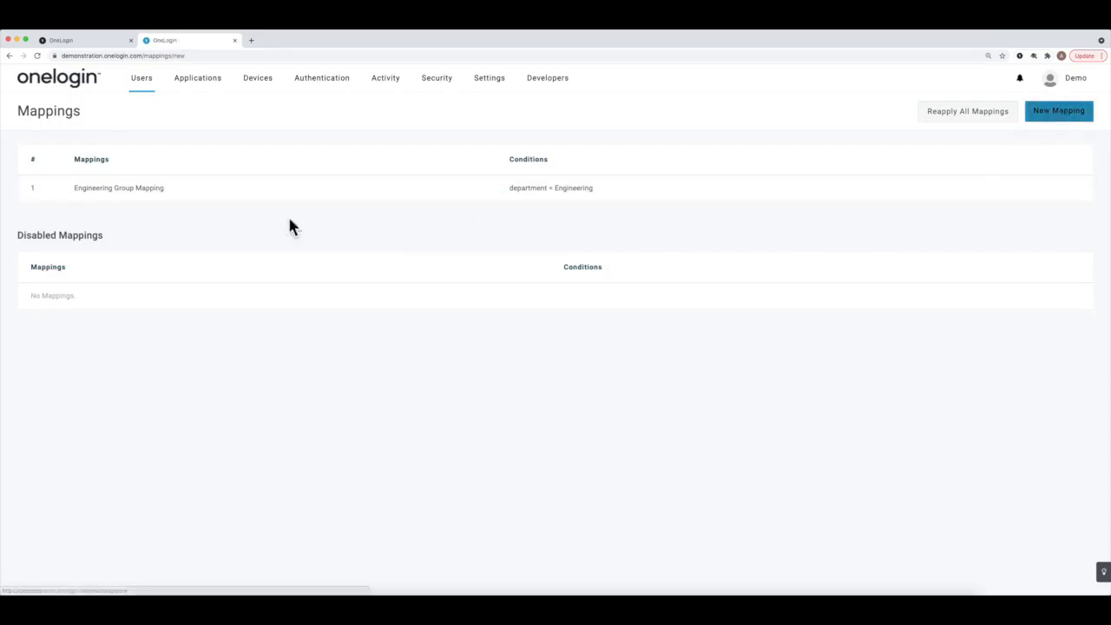
left_click(106, 119)
type("Sal")
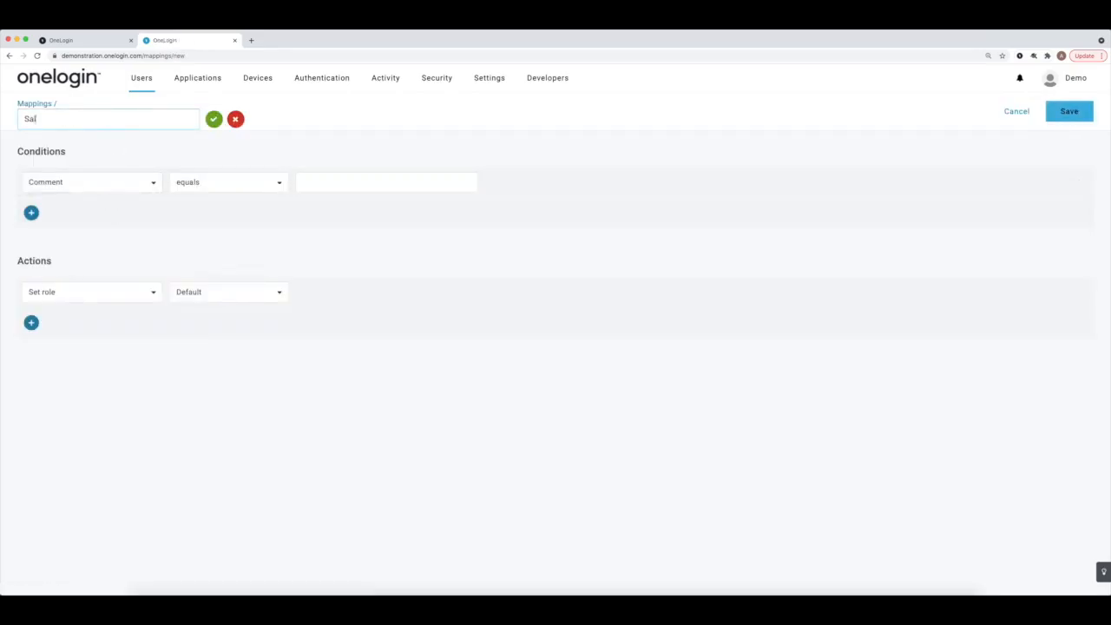
type("es Group Mapping")
Step: Set the mapping's condition to Department equals Engineering
left_click(62, 184)
scroll(87, 299, "down", 3)
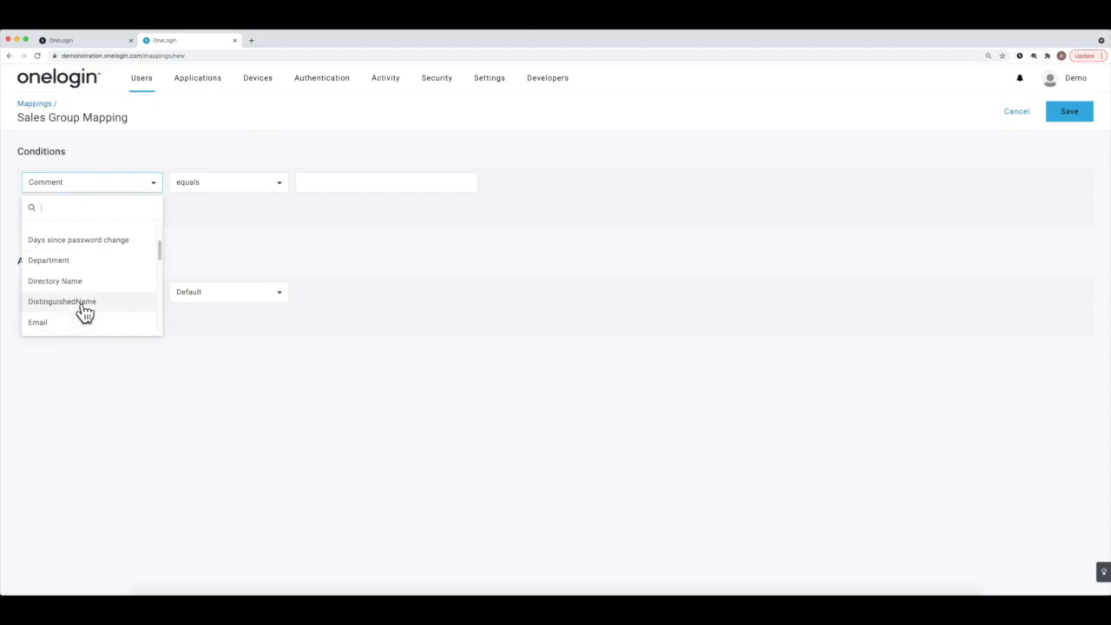
left_click(91, 263)
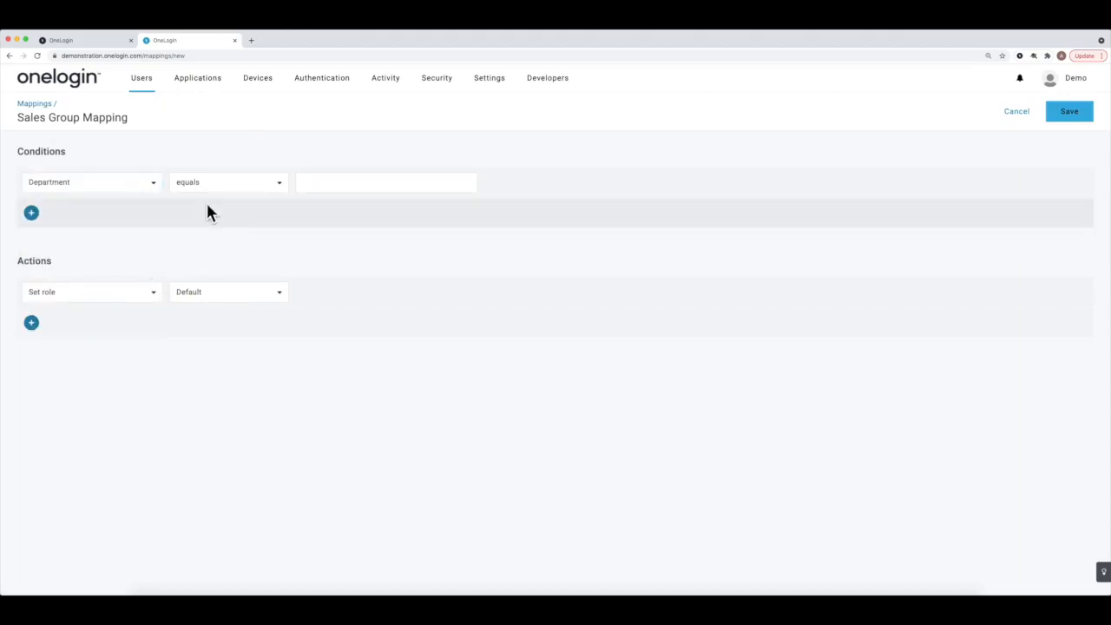
left_click(377, 183)
type("Engin")
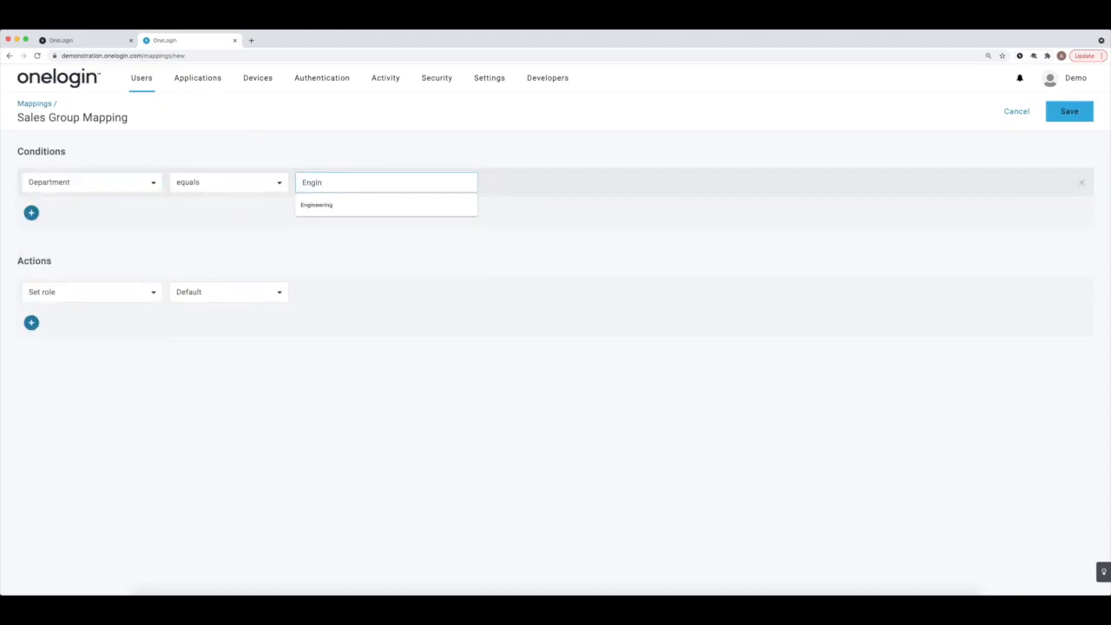
type("eering")
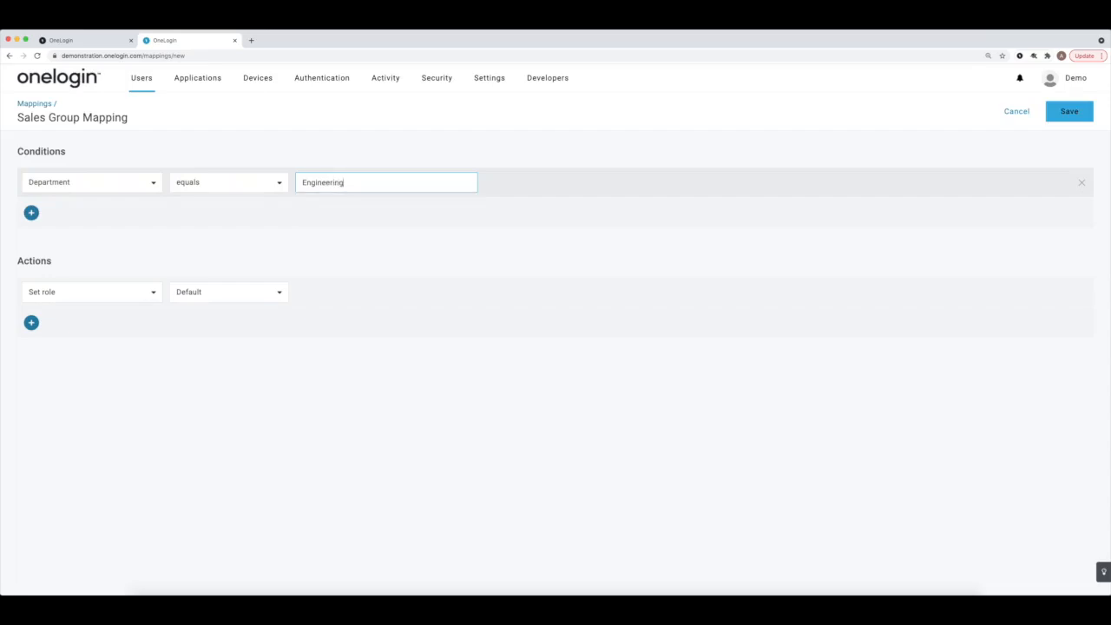
Step: Set the mapping's action to Set group with Sales Group and save the mapping
left_click(68, 292)
left_click(113, 365)
left_click(242, 296)
left_click(236, 339)
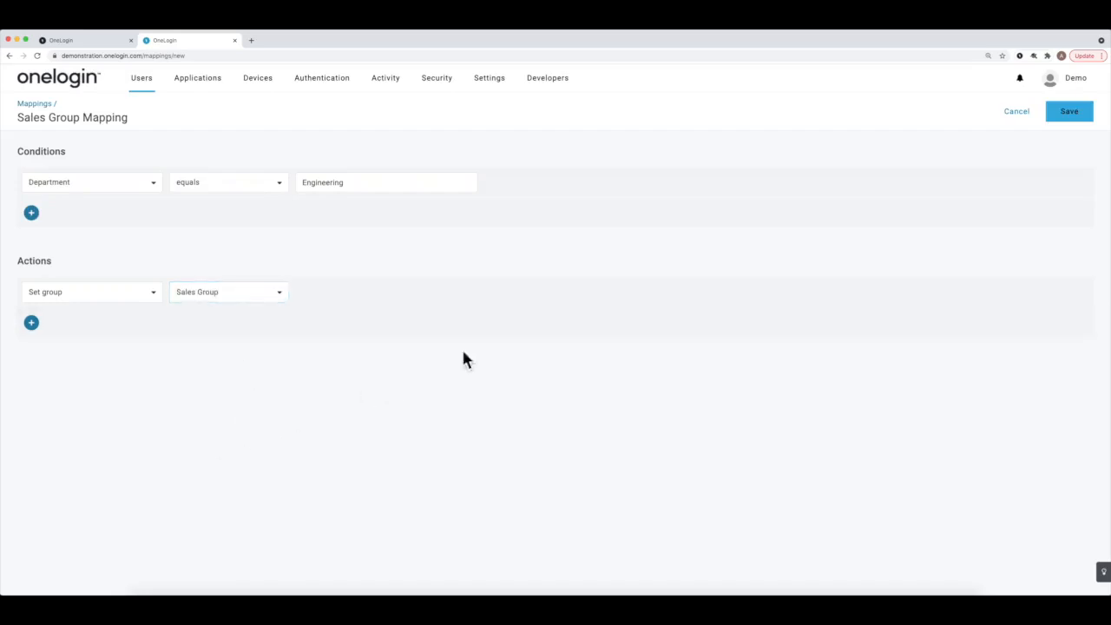
left_click(1072, 118)
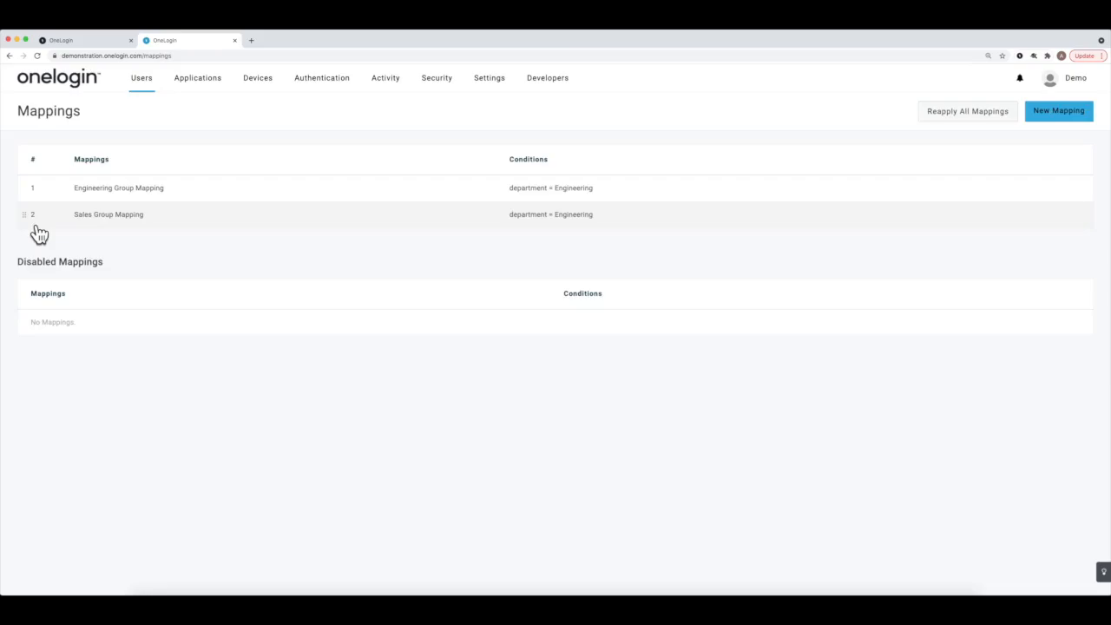
Step: Reapply all mappings and check the Reapply Mappings job in the activity jobs list
left_click(964, 113)
left_click(665, 311)
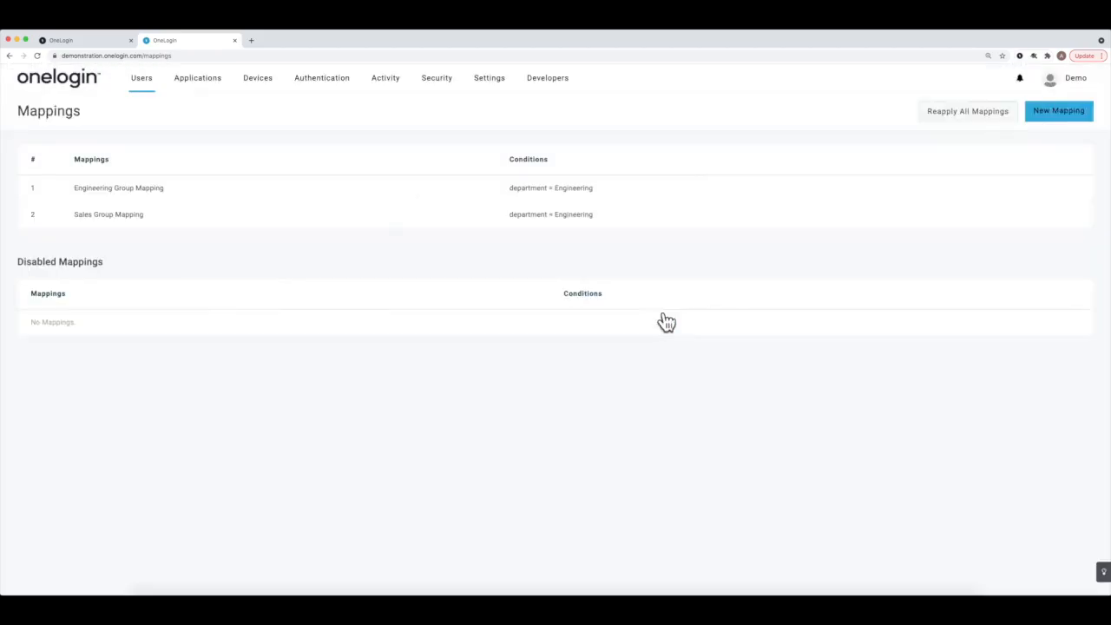
mouse_move(385, 87)
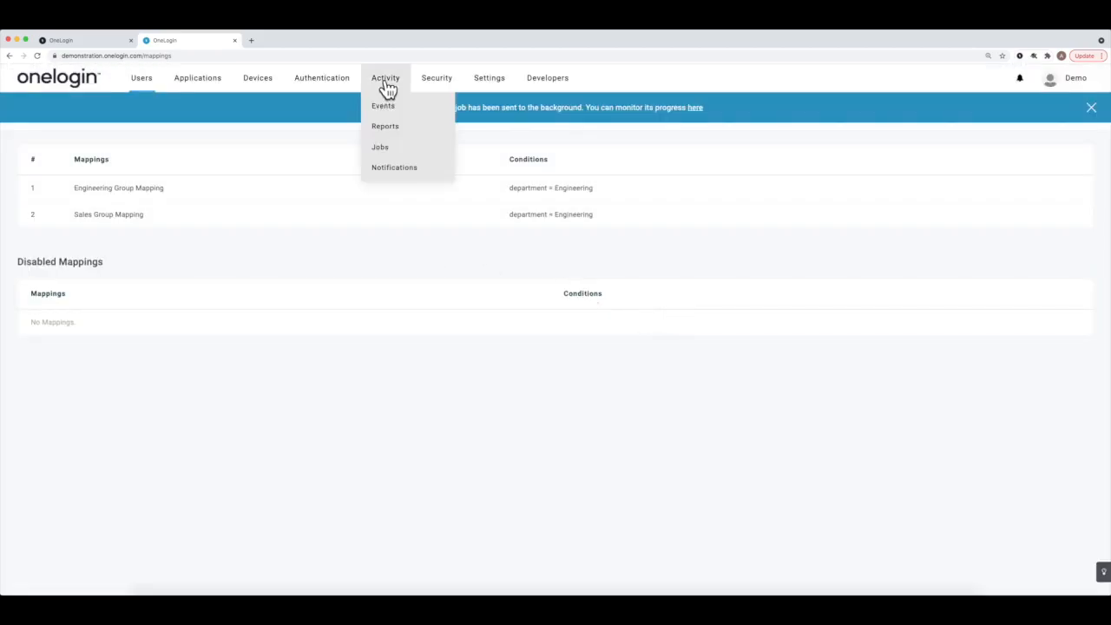
left_click(387, 148)
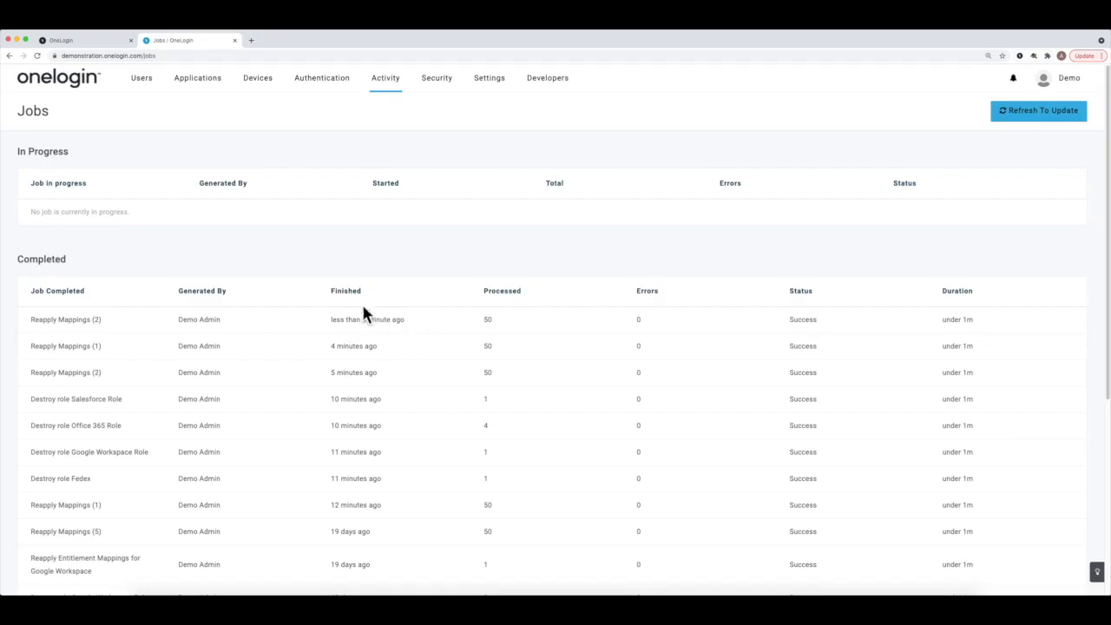
Step: Reopen the same Engineering user and check the group and security policy under authentication
left_click(142, 118)
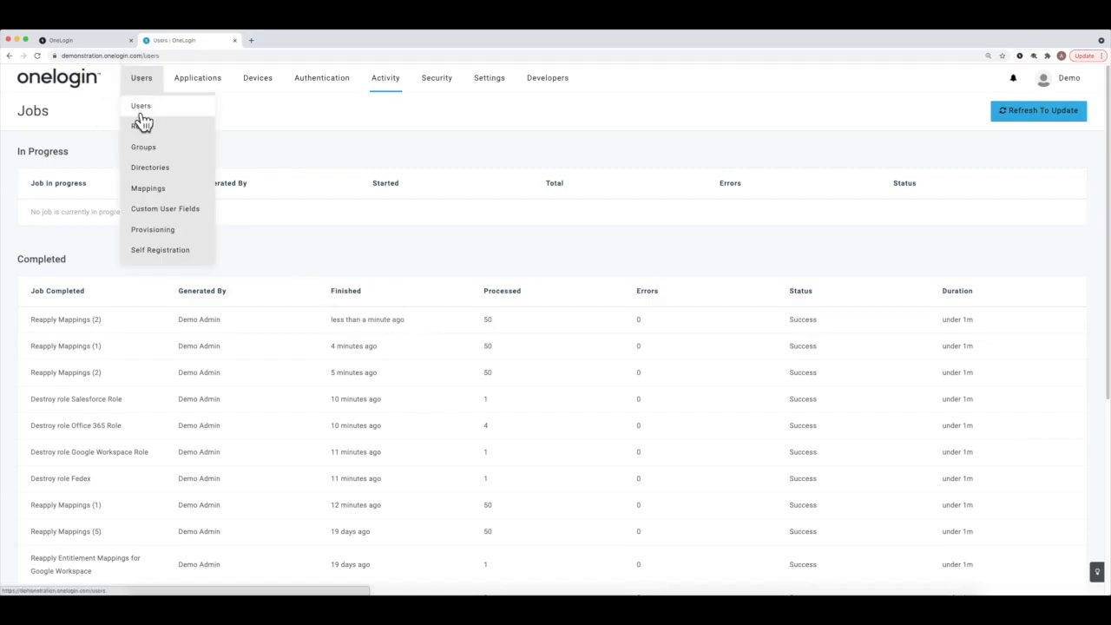
scroll(221, 528, "down", 2)
scroll(223, 528, "down", 2)
left_click(217, 465)
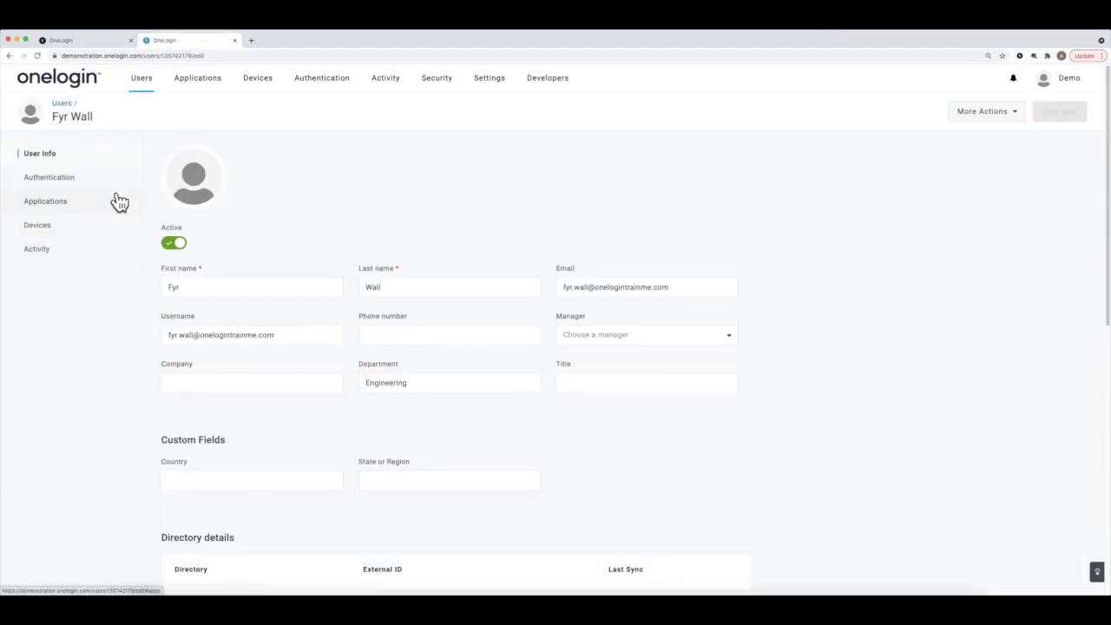
left_click(86, 189)
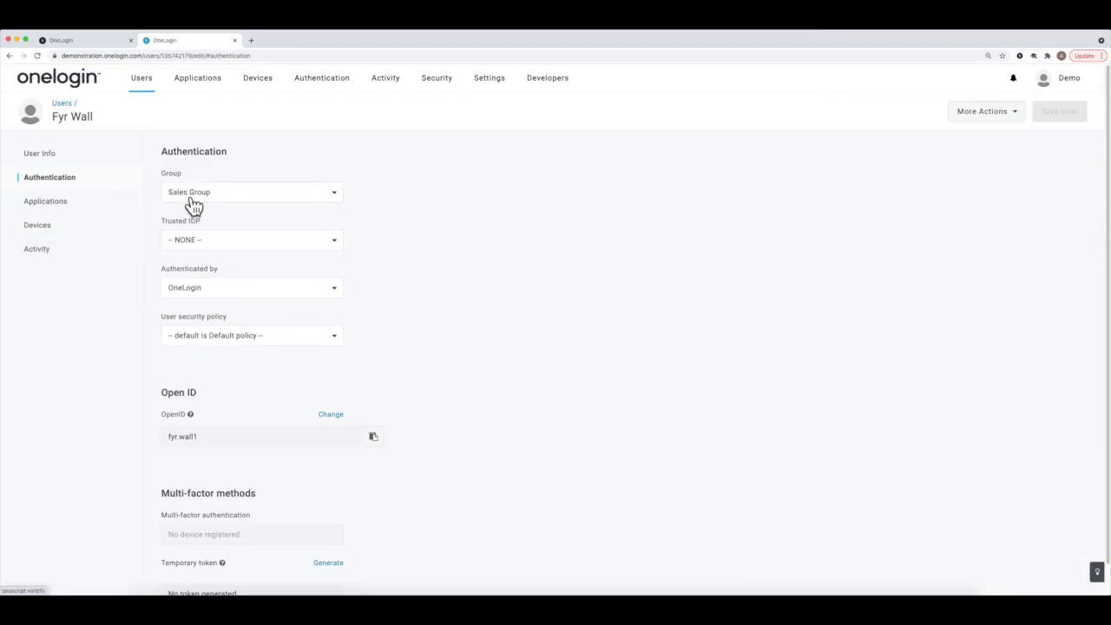
Step: Change the Sales Group Mapping condition to Department equals Sales and save the mapping
mouse_move(141, 78)
left_click(146, 193)
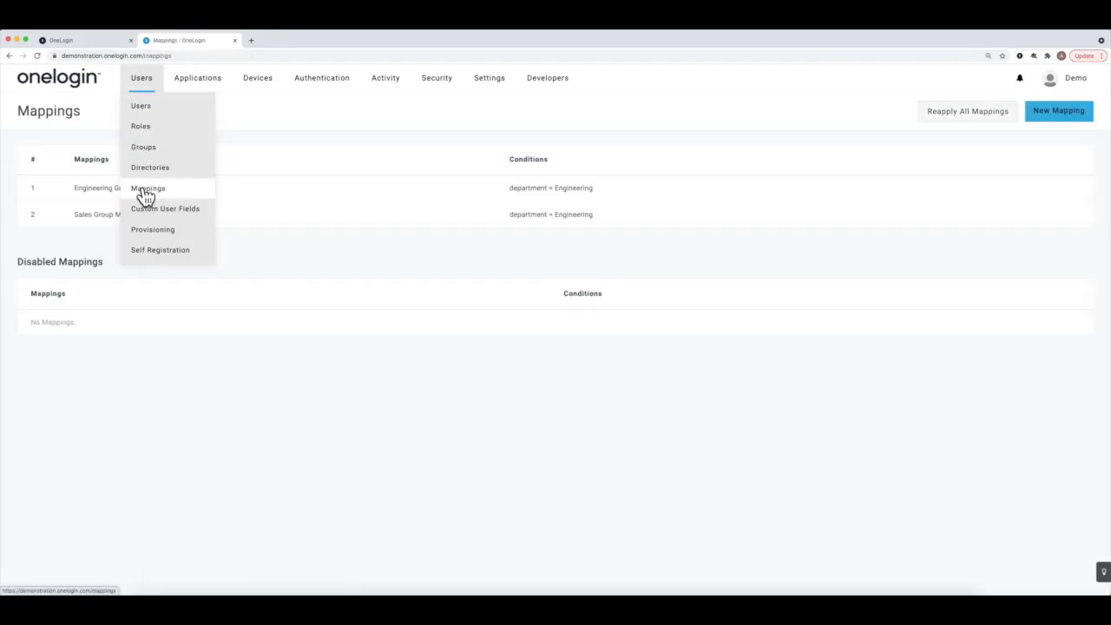
left_click(389, 217)
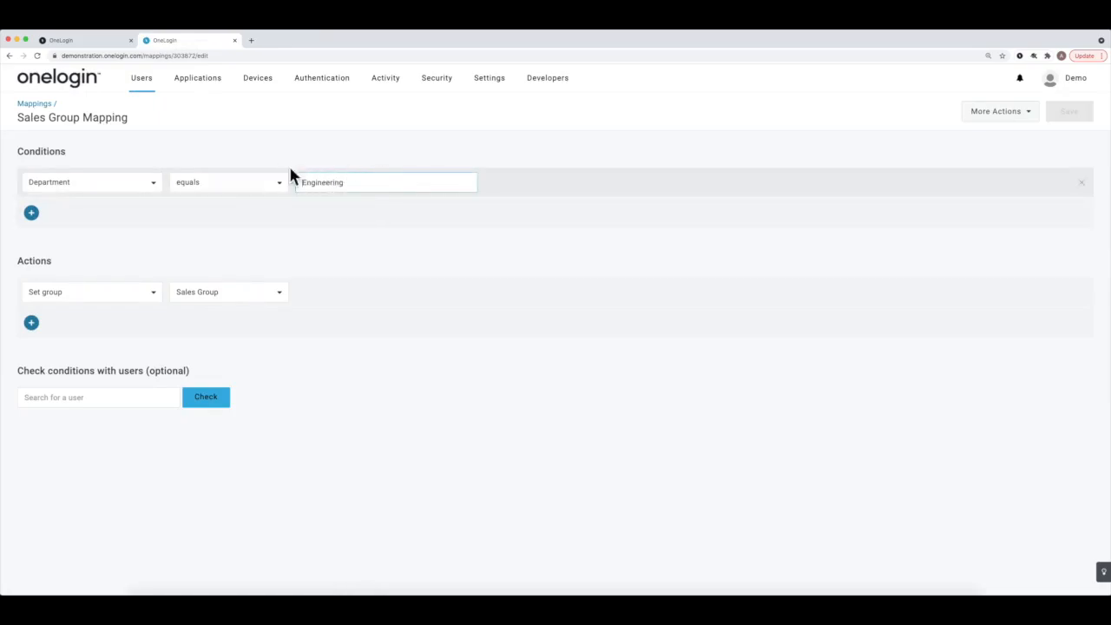
left_click_drag(358, 183, 301, 181)
type("Sales")
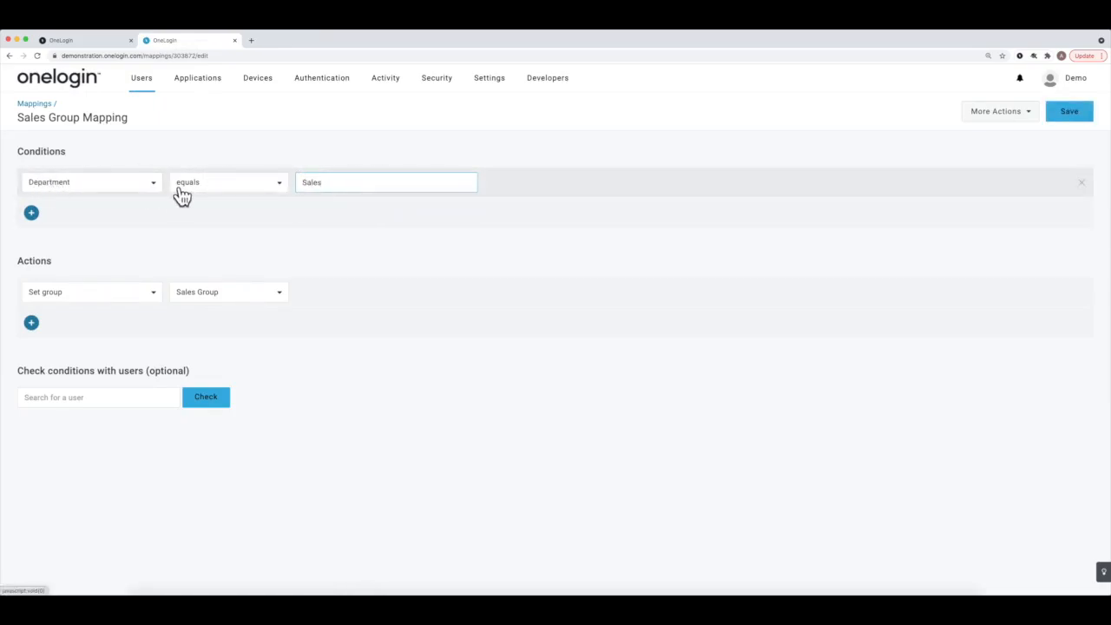
left_click(1068, 115)
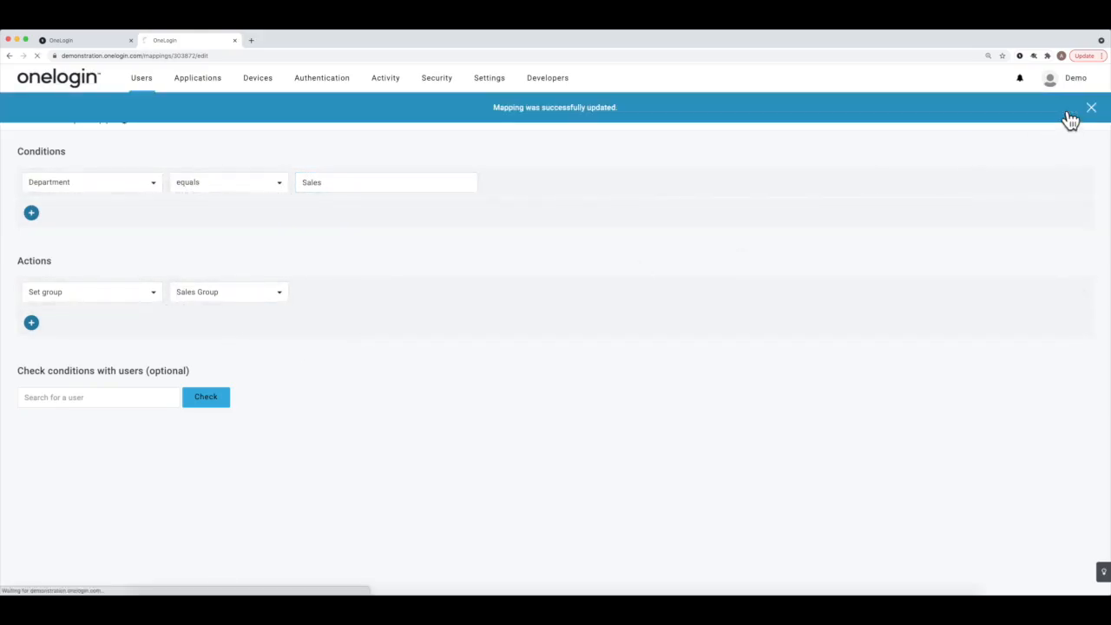
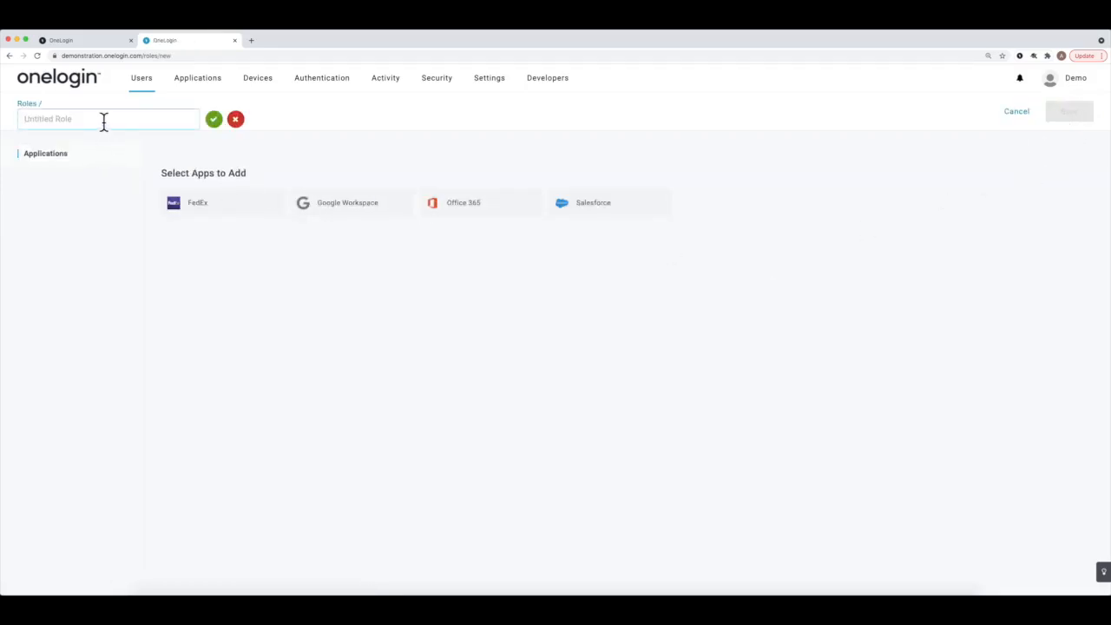
Step: Name the new role Office 365 Role and add the Office 365 application to it
left_click(104, 118)
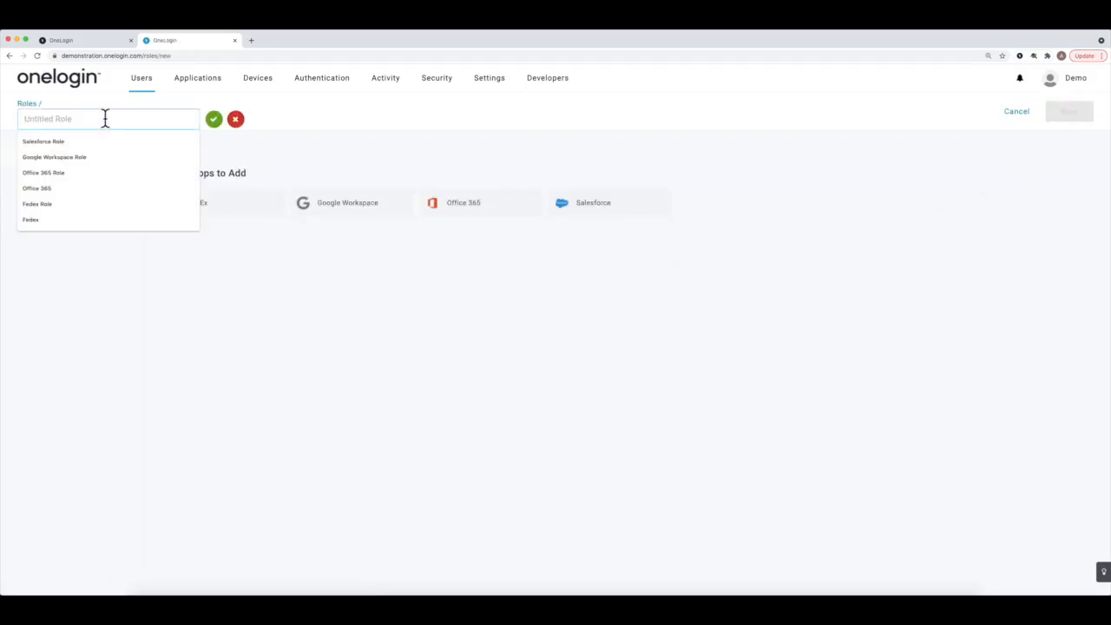
type("Office 365 Role")
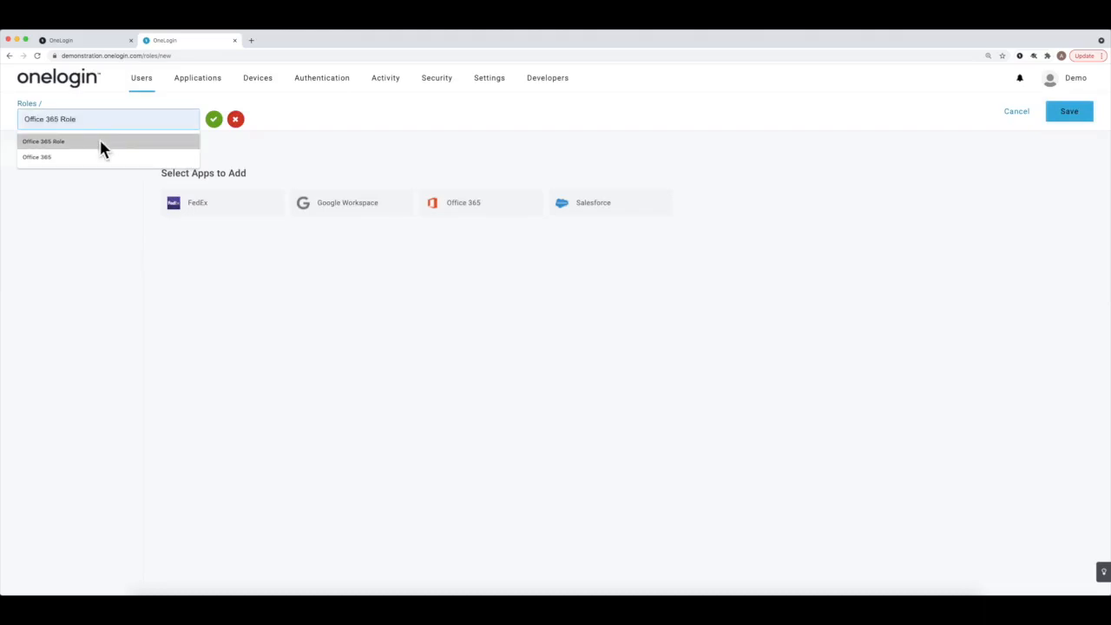
left_click(99, 141)
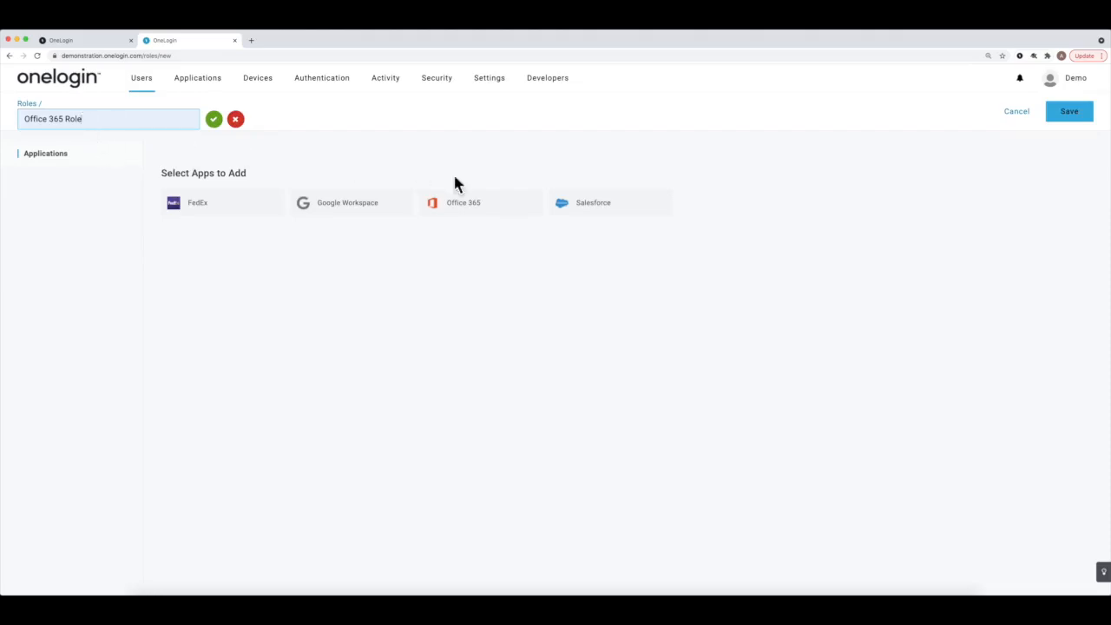
left_click(494, 206)
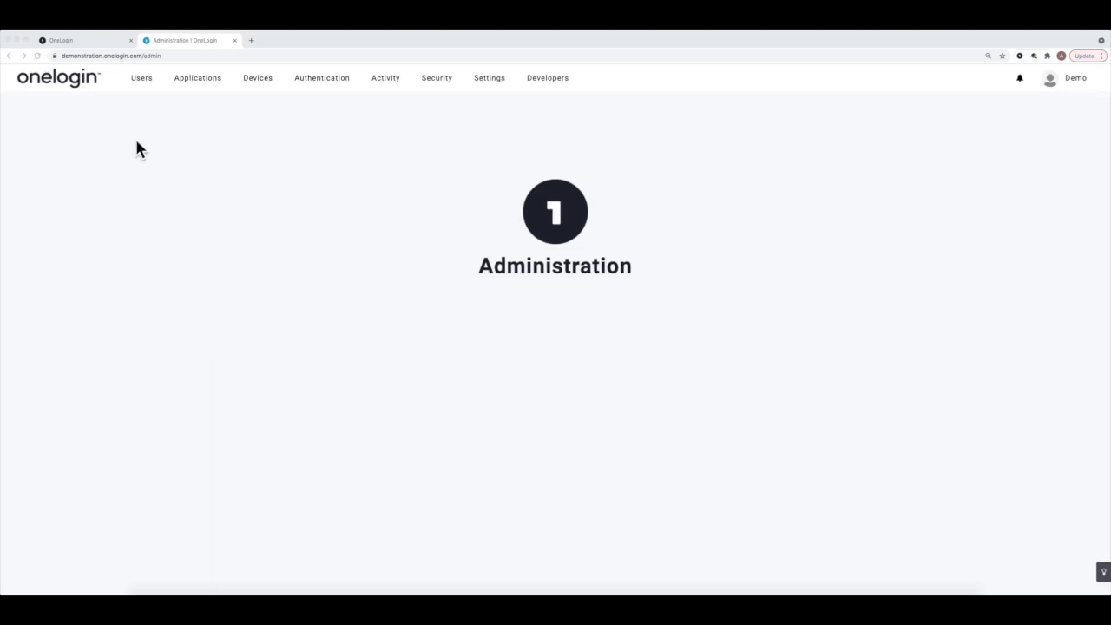
Step: Open the second user in the users list and show the roles and applications assigned to them
left_click(138, 80)
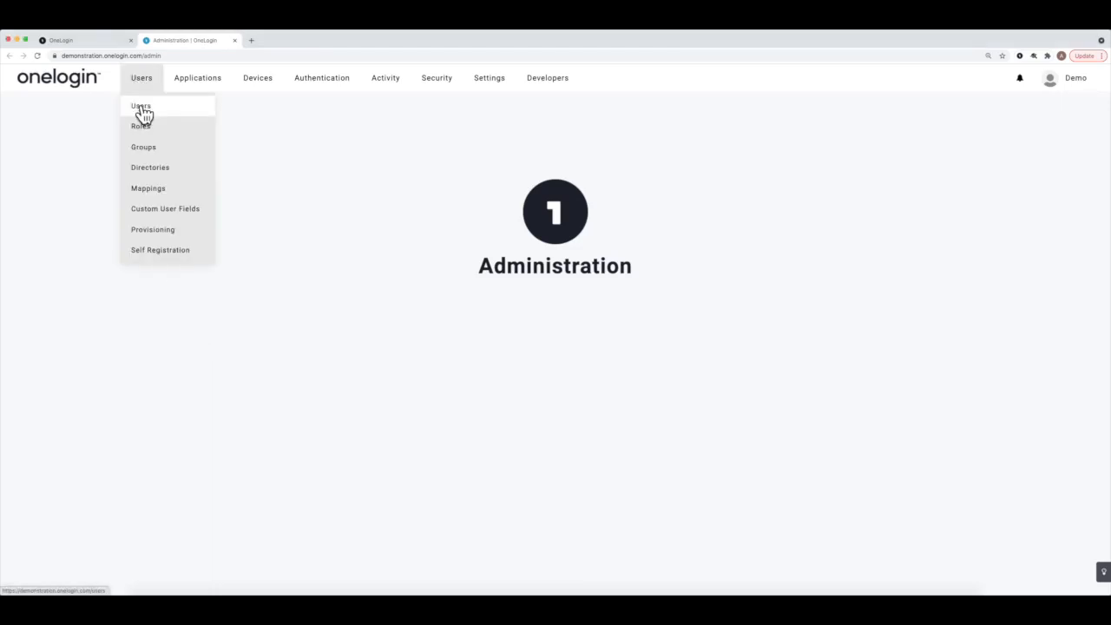
left_click(141, 107)
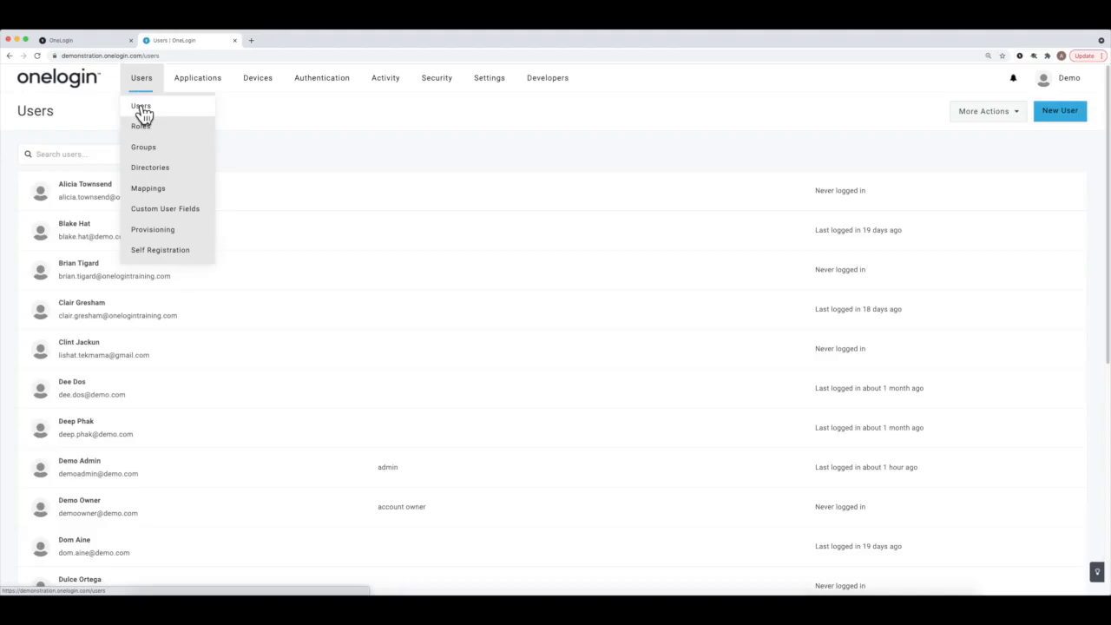
left_click(338, 243)
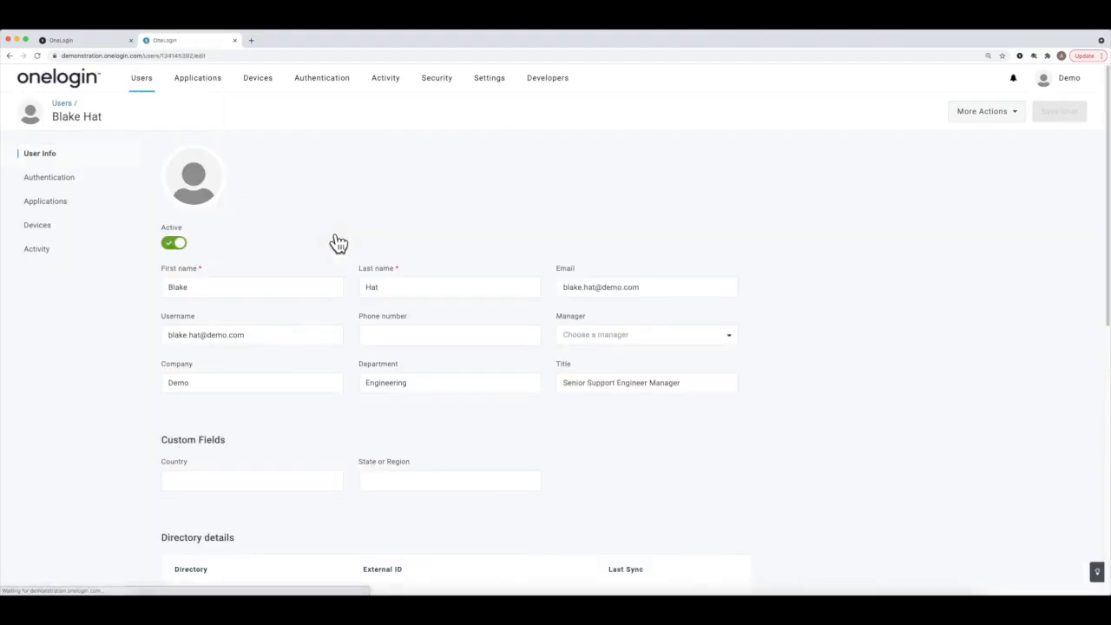
left_click(24, 207)
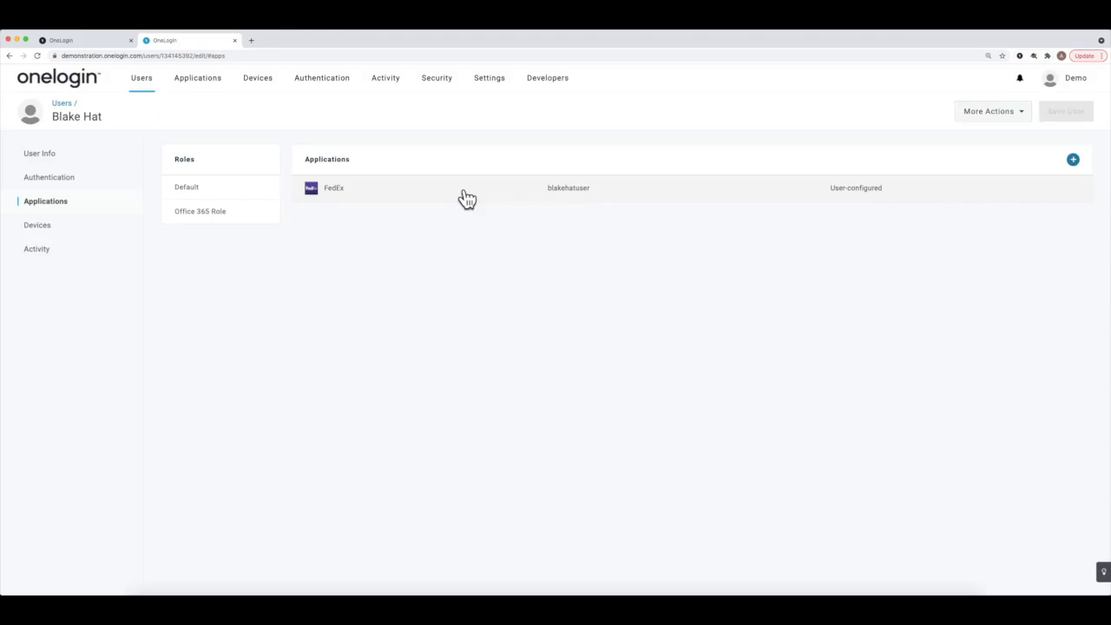
Step: Look through the applications offered for assigning a new login directly to the user, without assigning one
left_click(1074, 161)
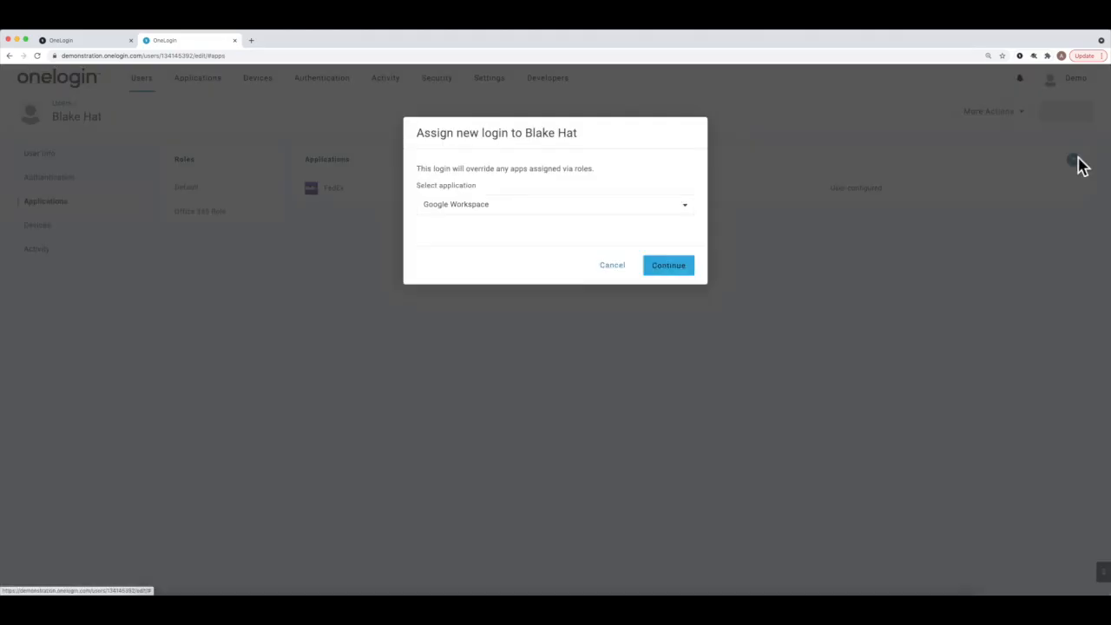
left_click(475, 207)
left_click(553, 152)
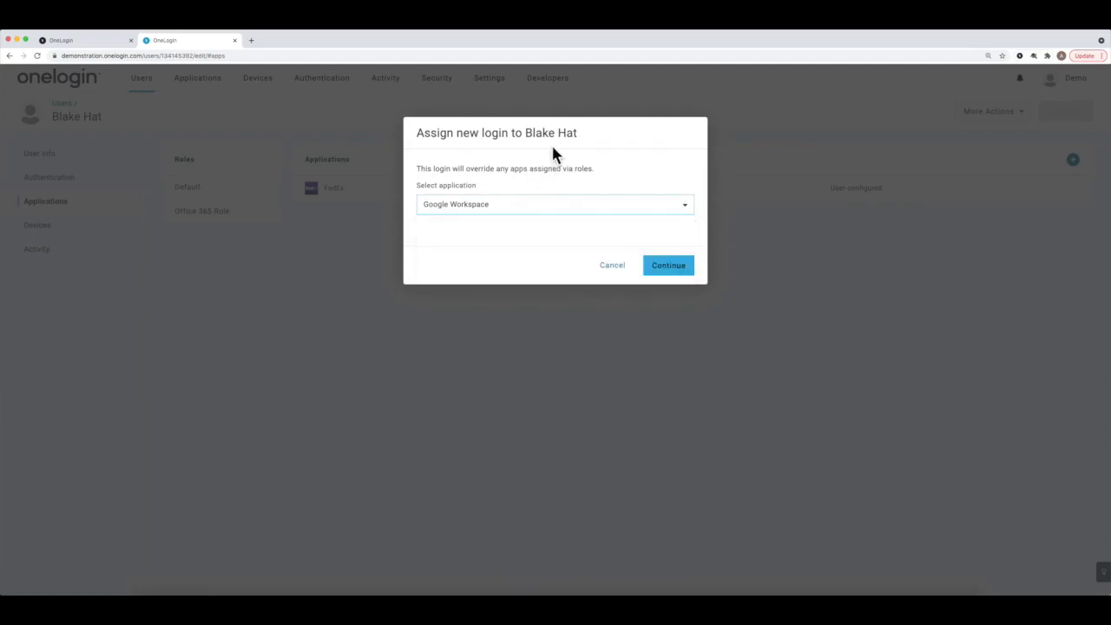
left_click(610, 266)
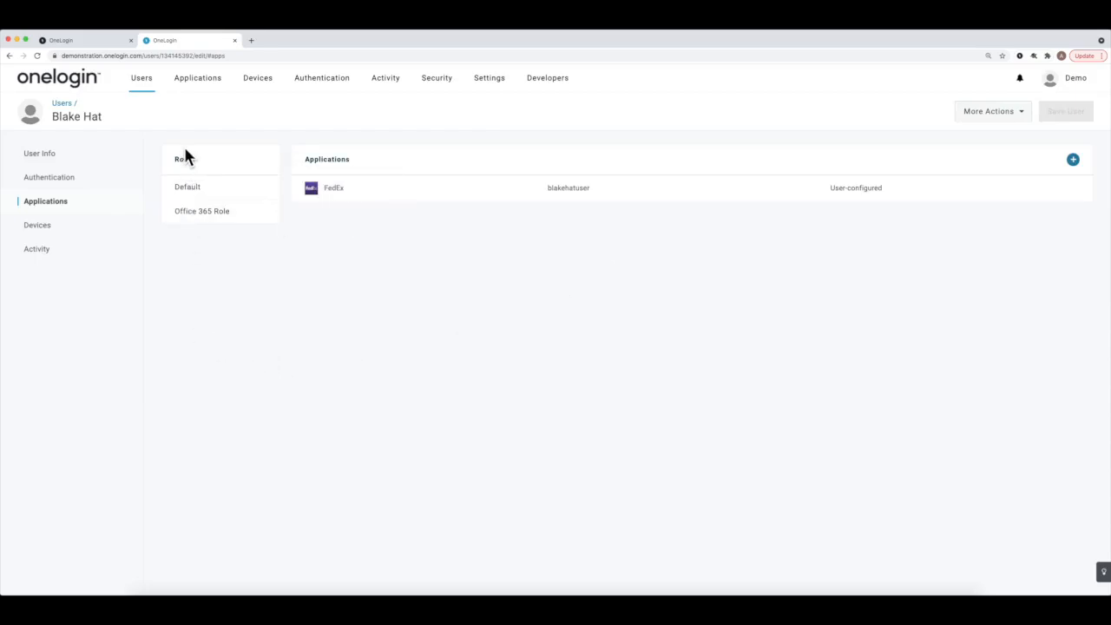
Step: Assign the Office 365 Role to the user, save the user, and show the user's applications again
mouse_move(186, 216)
left_click(268, 218)
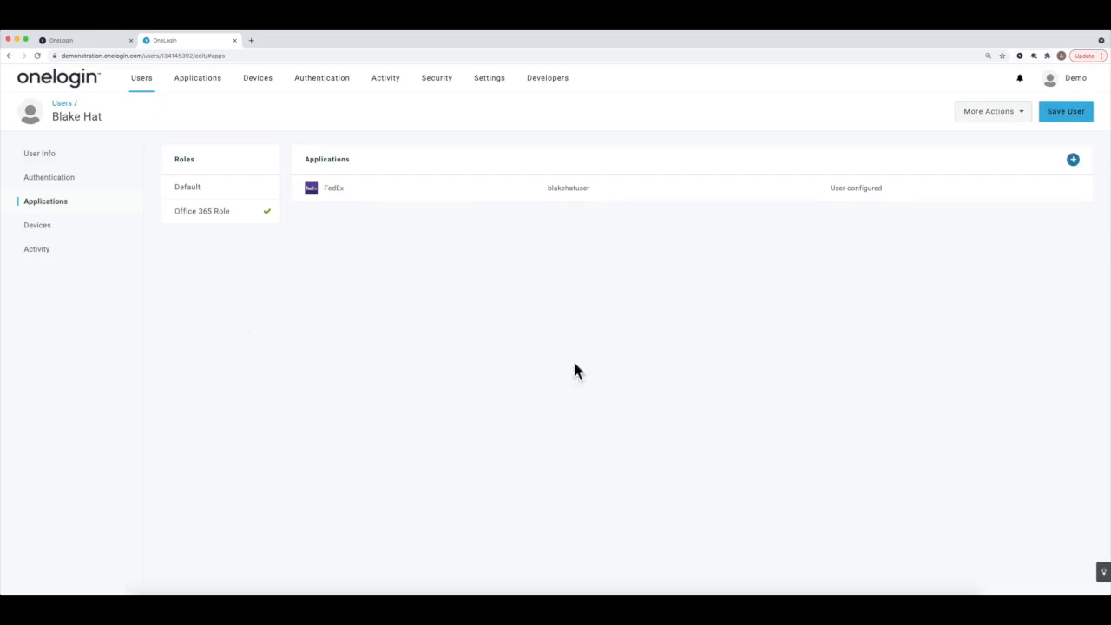
left_click(1063, 113)
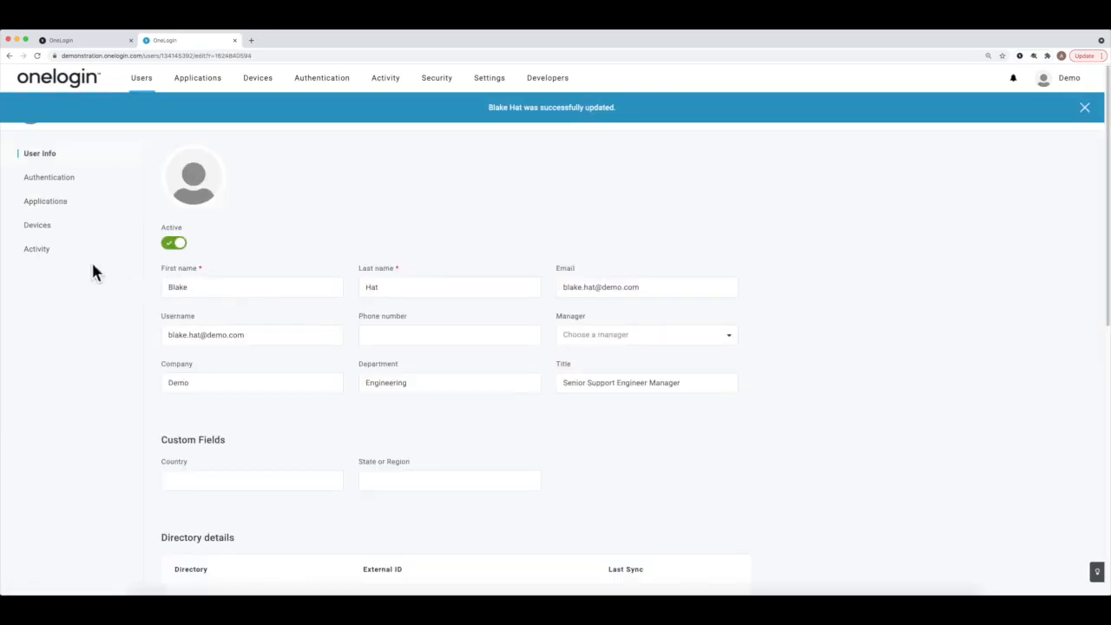
left_click(70, 211)
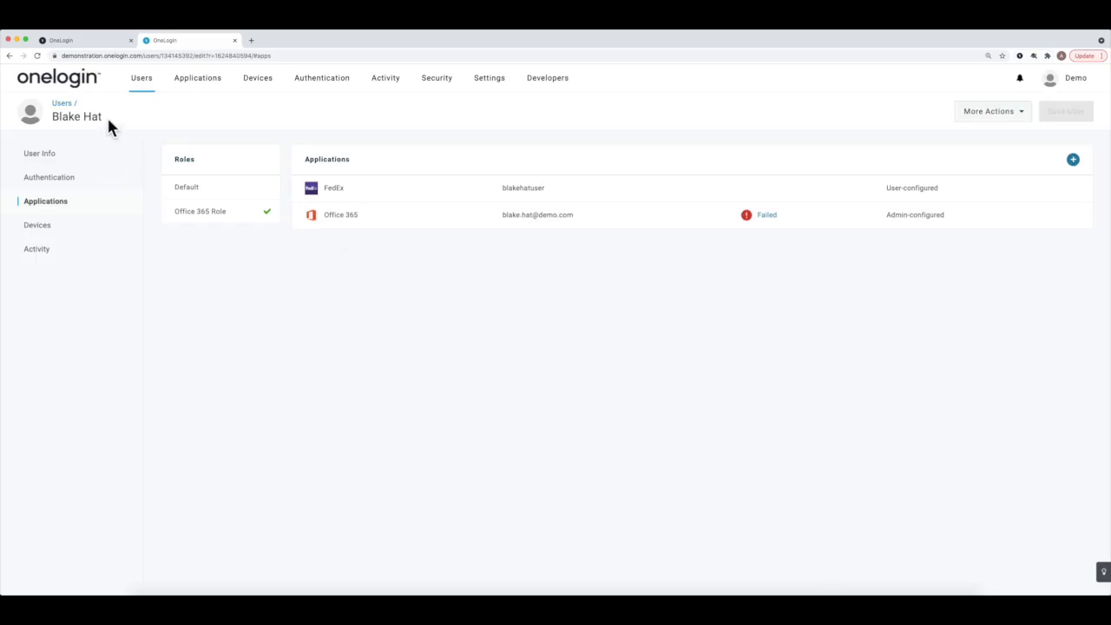
Step: Start a new mapping with the condition Email contains onelogintrainme.com
mouse_move(135, 81)
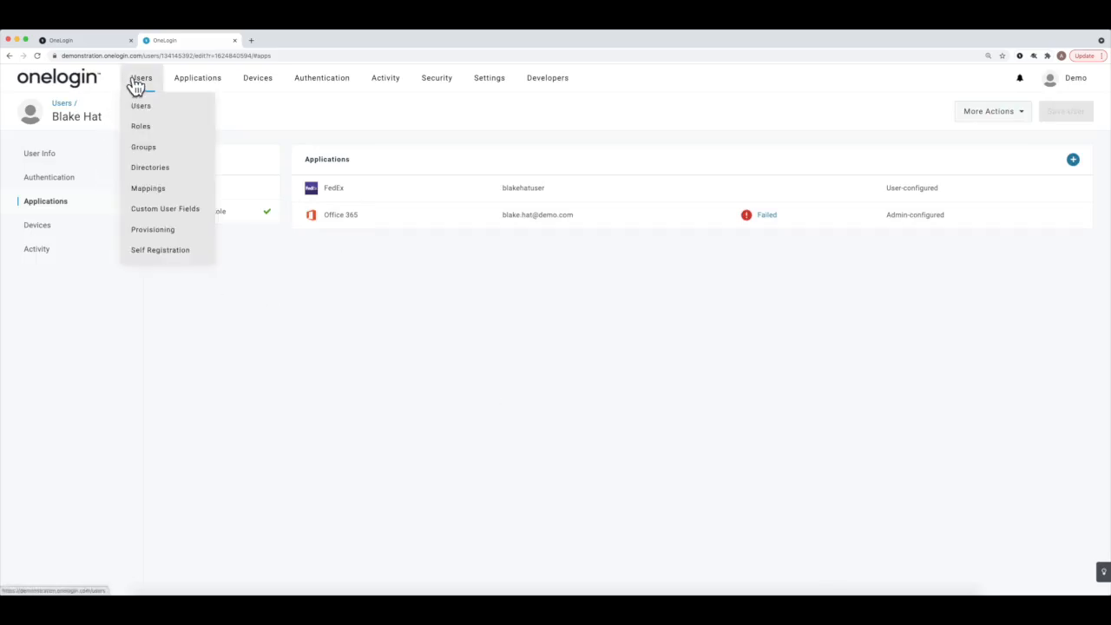
left_click(148, 189)
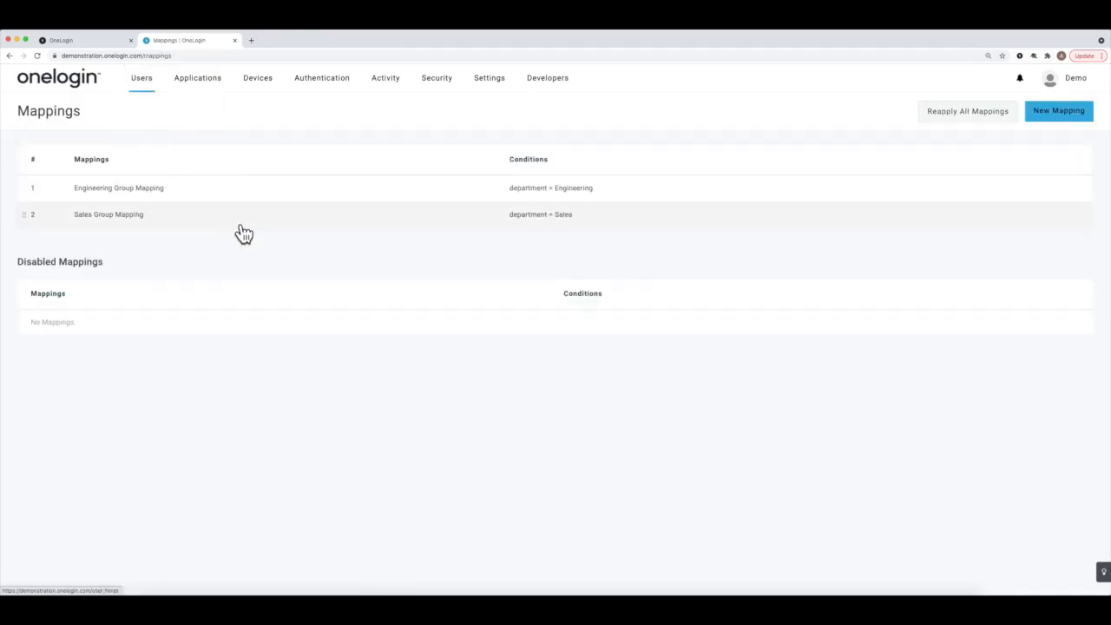
left_click(1044, 116)
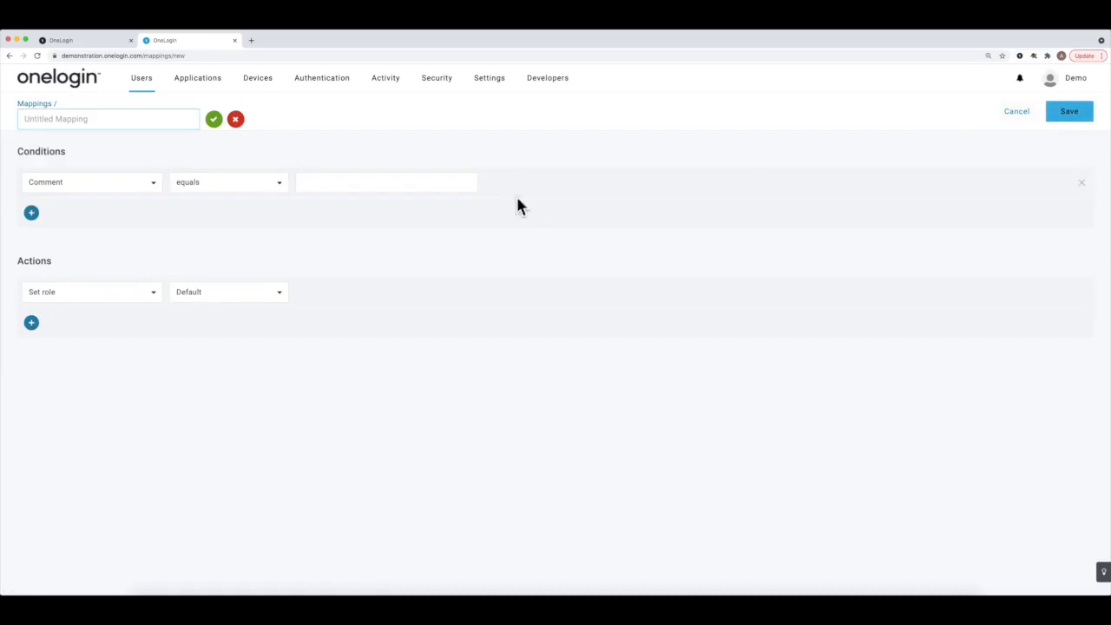
left_click(87, 190)
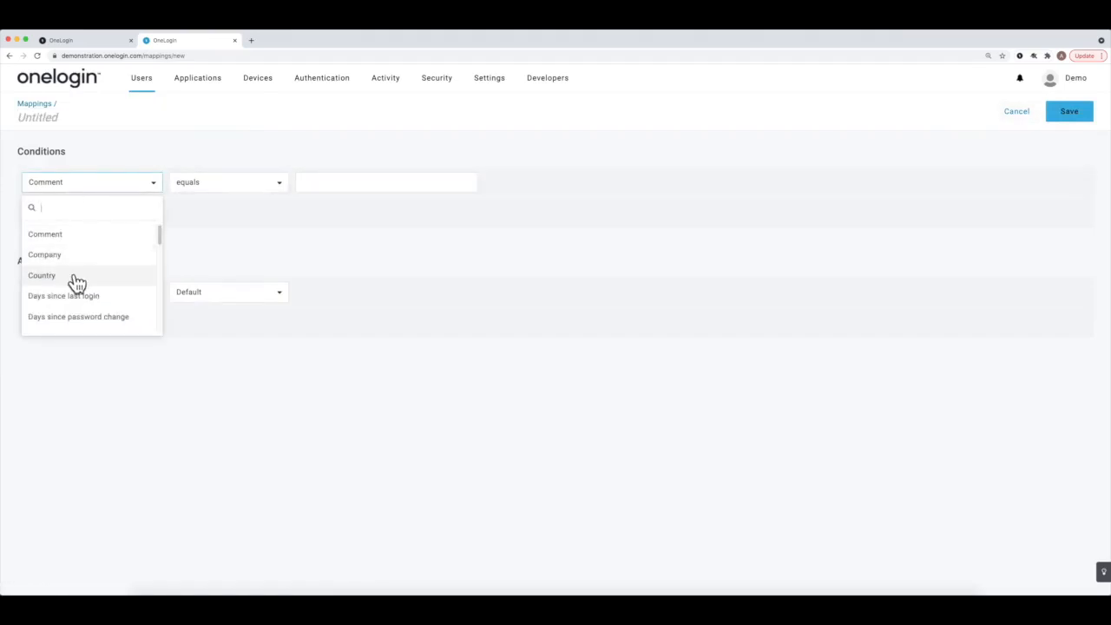
scroll(76, 282, "down", 2)
scroll(77, 282, "down", 3)
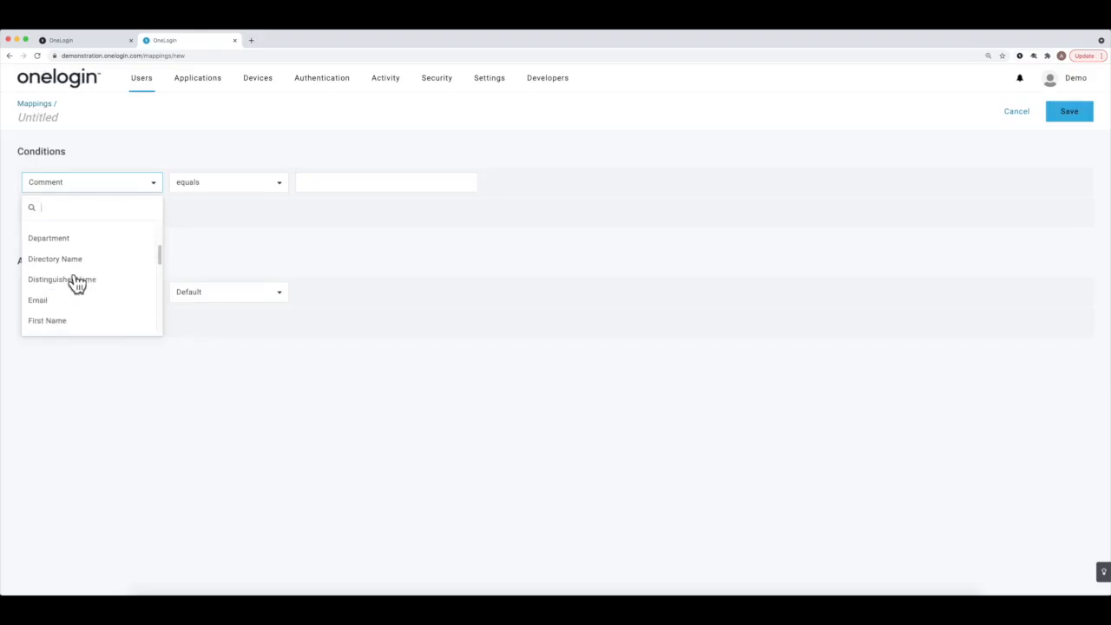
left_click(64, 296)
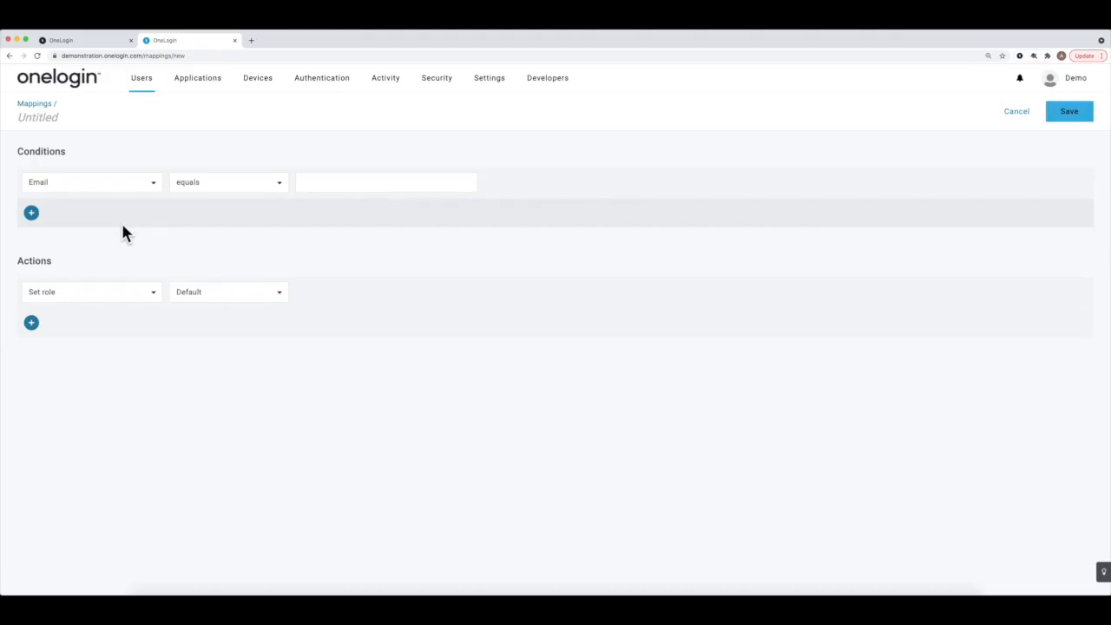
left_click(199, 184)
left_click(224, 276)
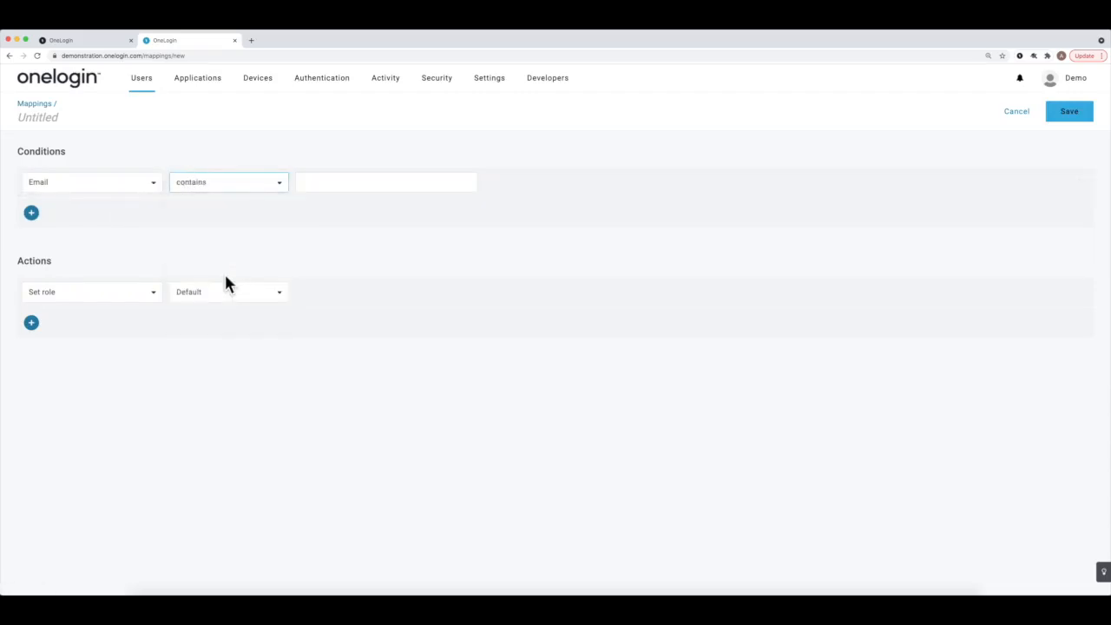
left_click(389, 179)
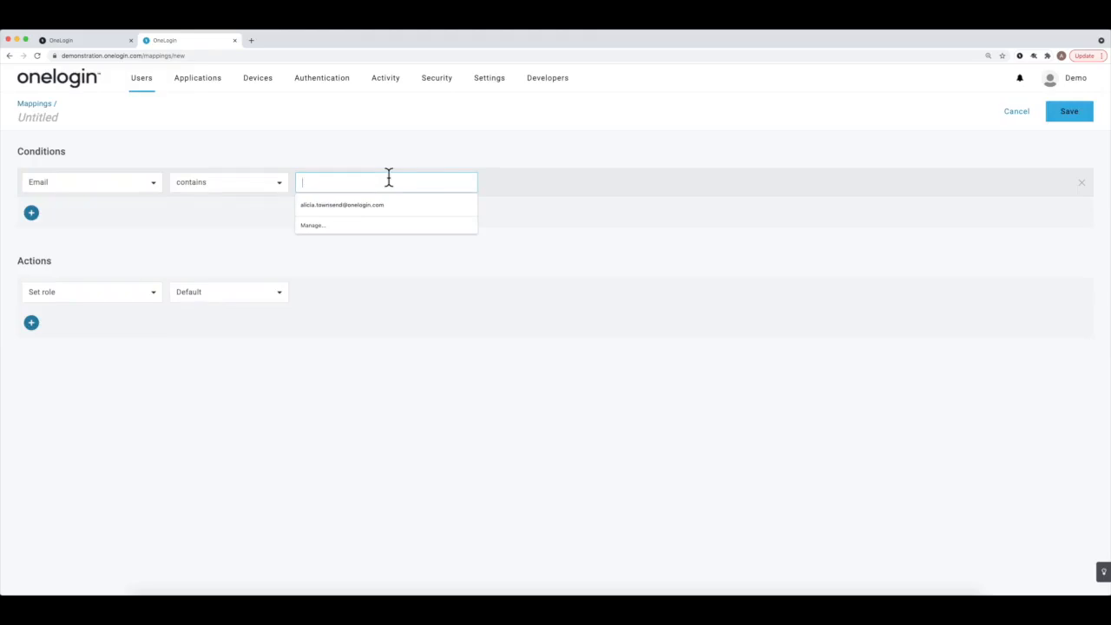
type("one")
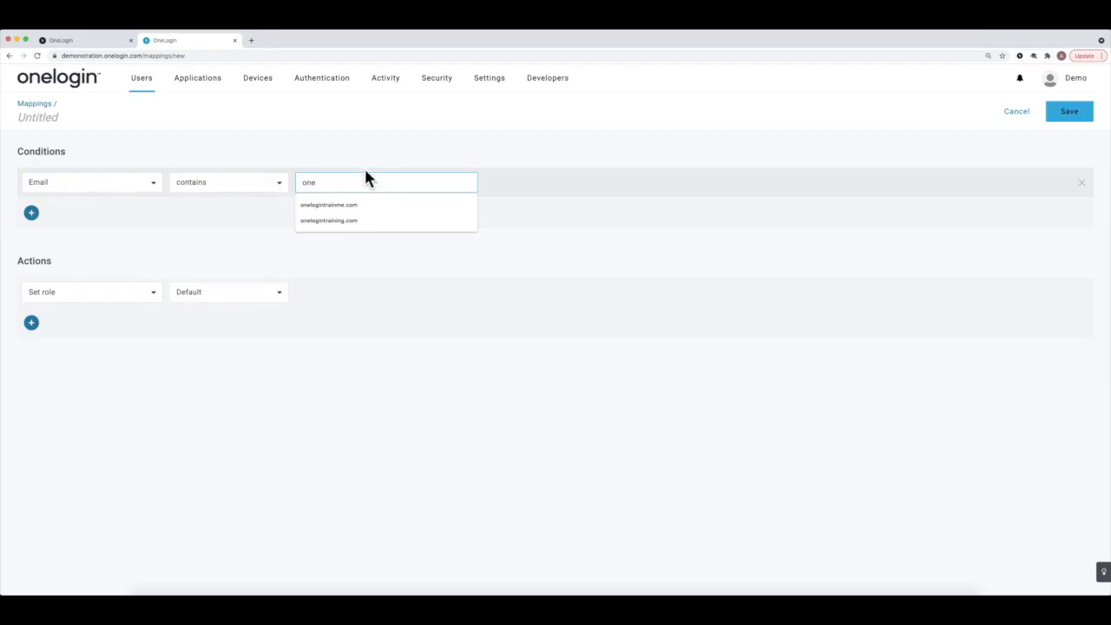
left_click(331, 205)
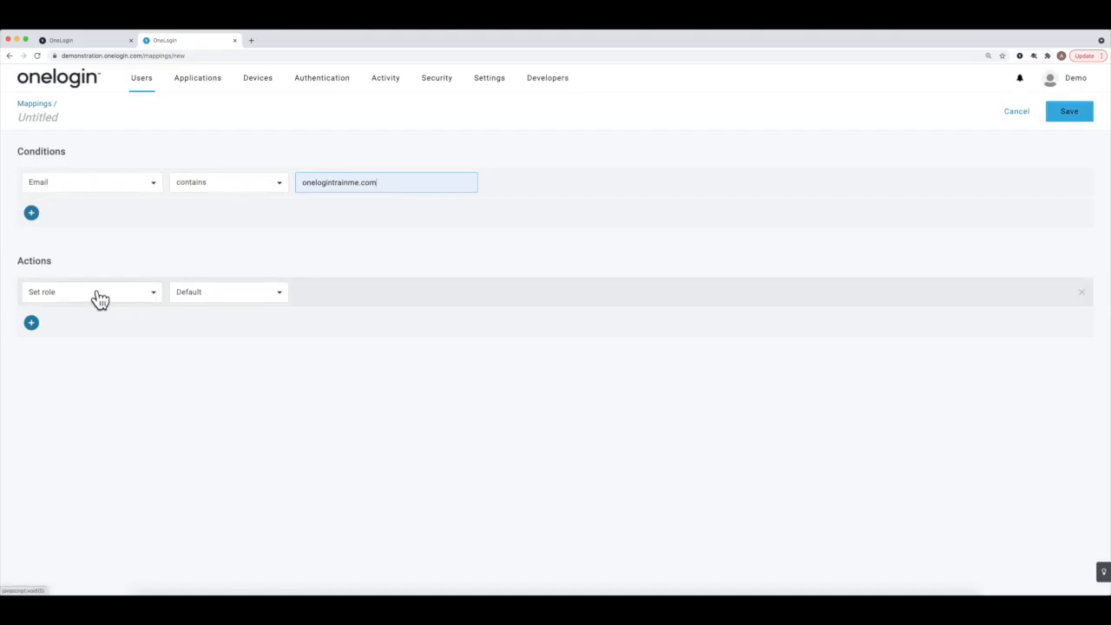
Step: Set the mapping's action to assign the Office 365 Role and try to save it without a name
left_click(237, 293)
left_click(217, 342)
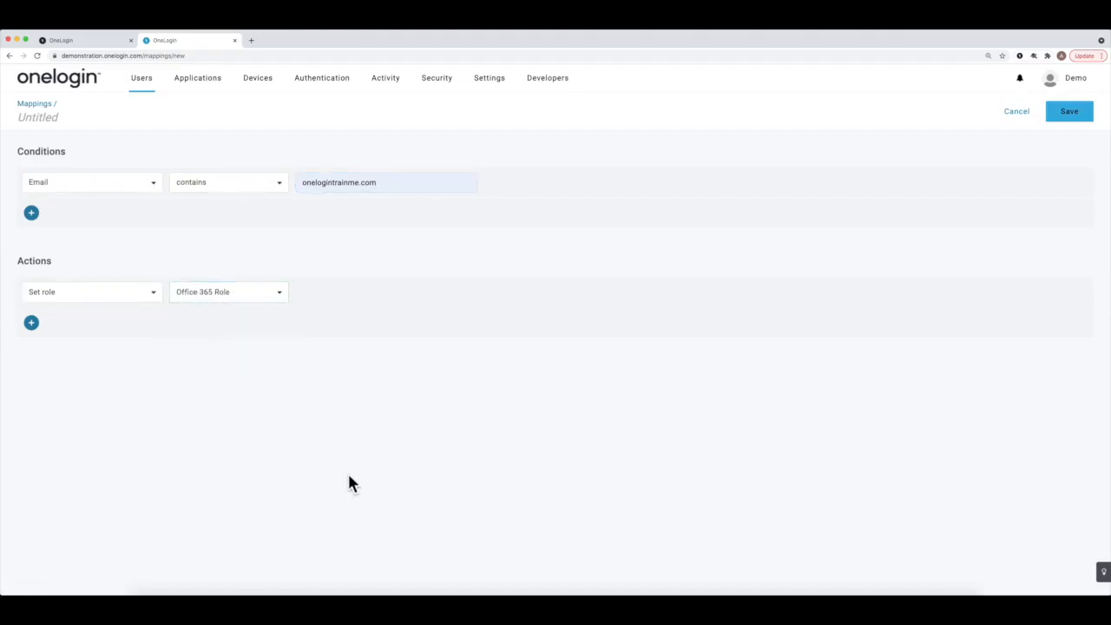
left_click(1077, 113)
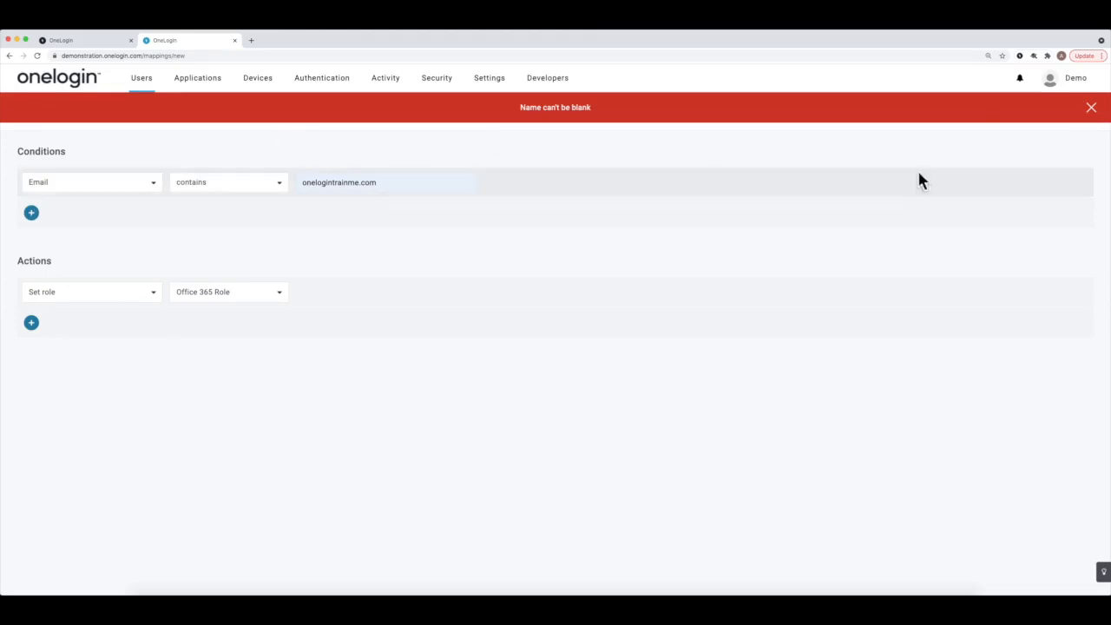
left_click(1096, 111)
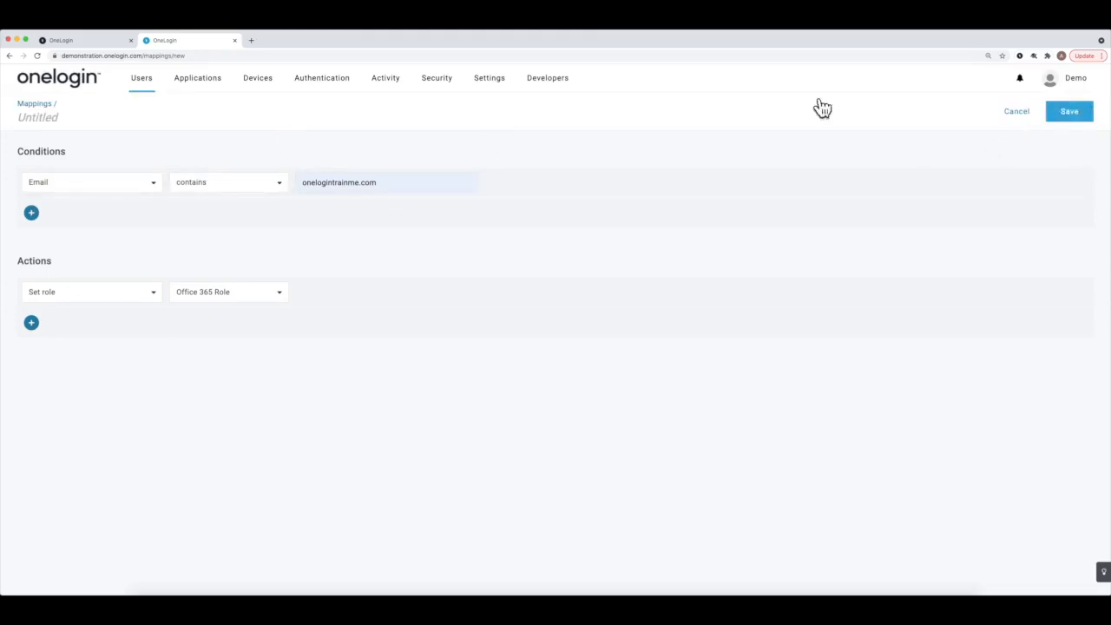
Step: Name the new mapping Office 365 Mapping and save it
left_click(39, 122)
type("Office 3")
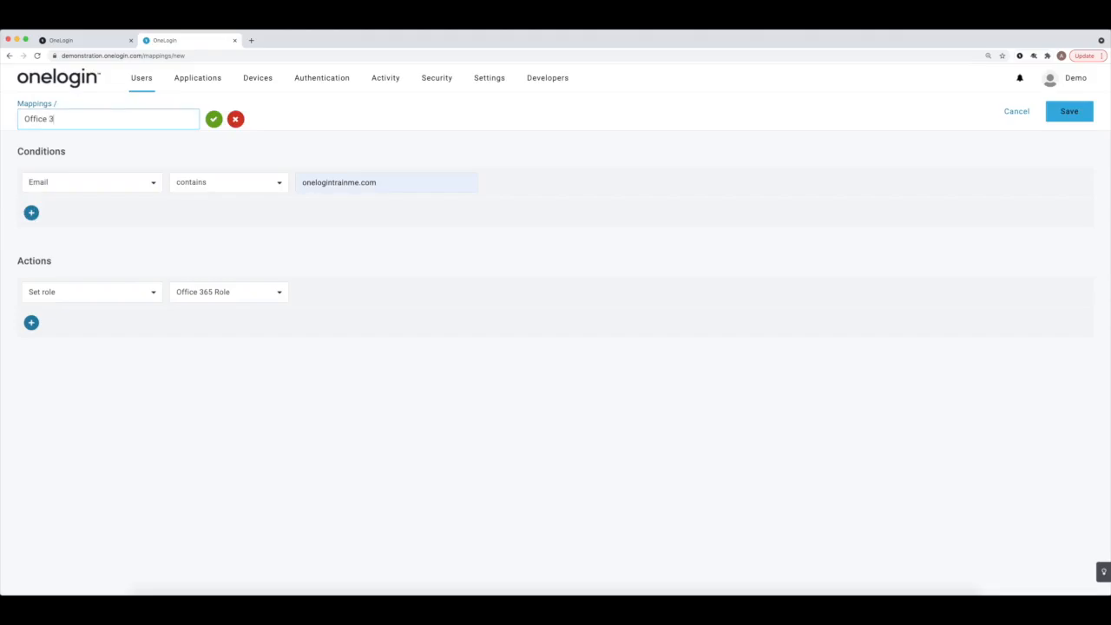
type("65 Mapping")
left_click(214, 119)
left_click(1068, 115)
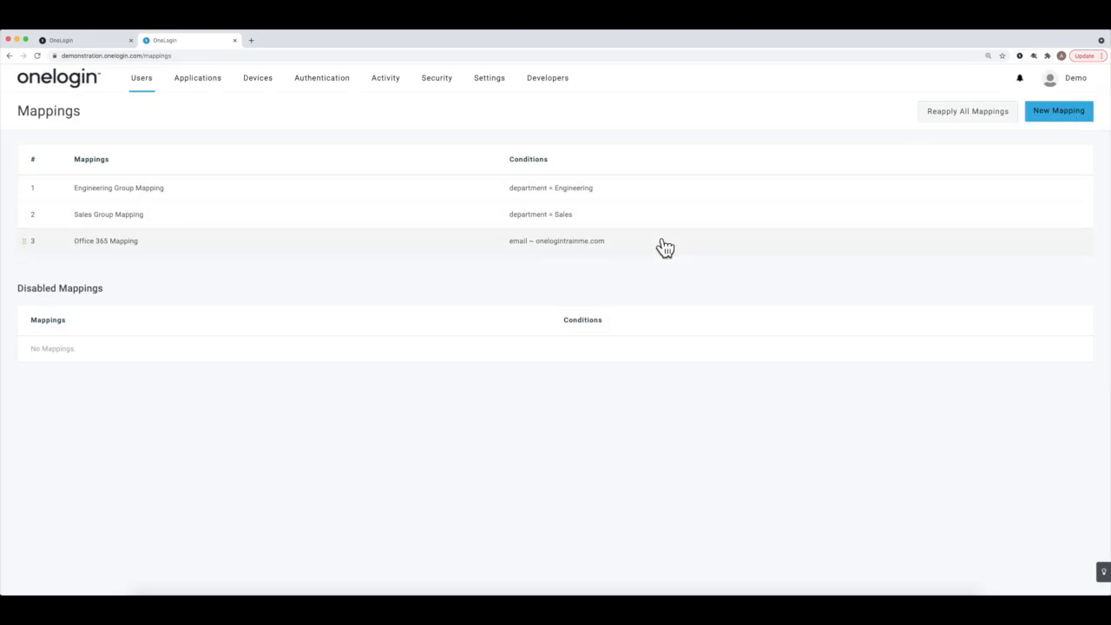
Step: Reapply all mappings and check in the users list which users have the Office 365 Role
left_click(995, 121)
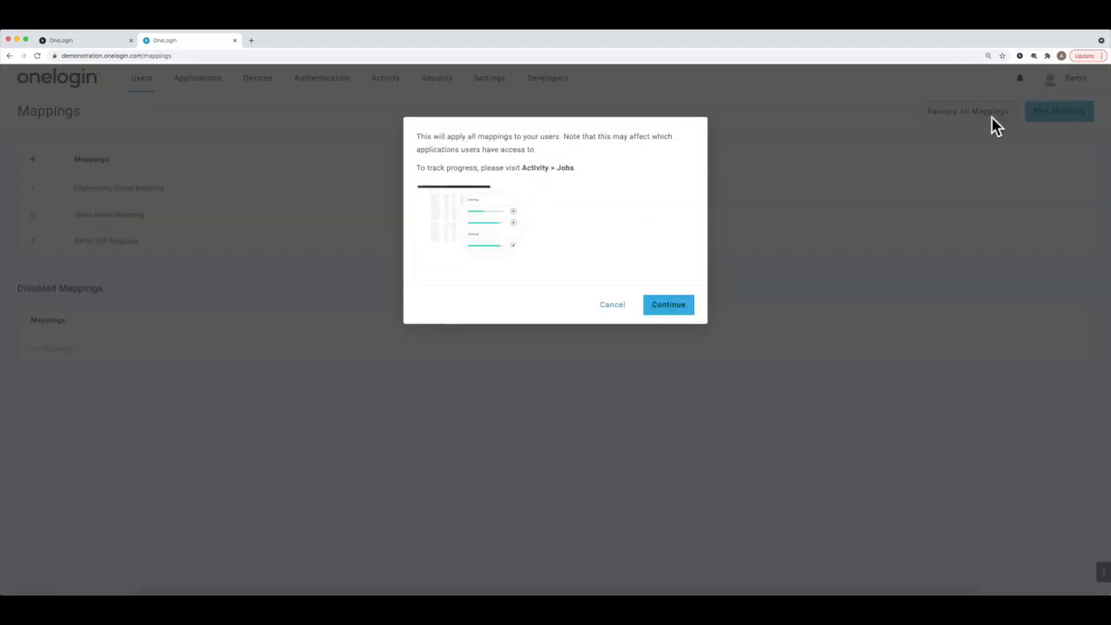
left_click(666, 311)
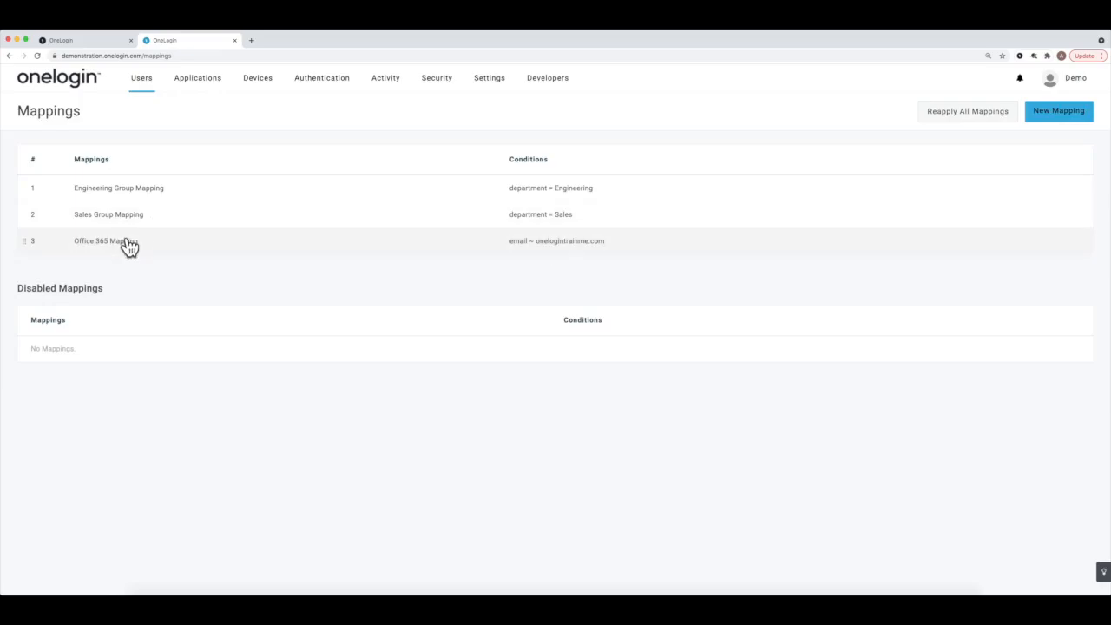
mouse_move(142, 74)
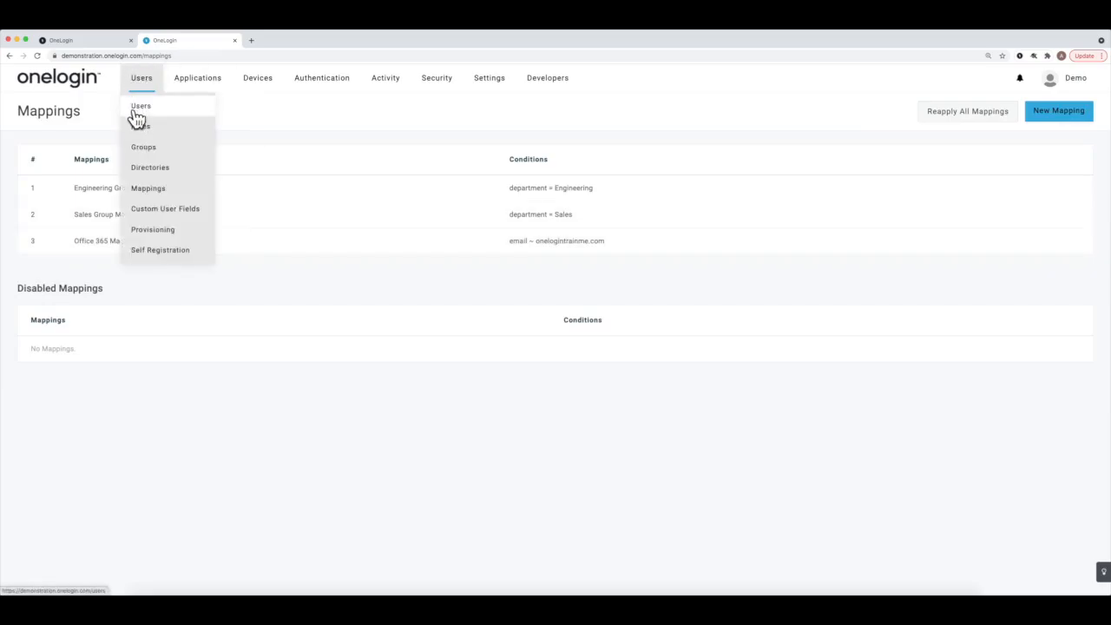
left_click(137, 112)
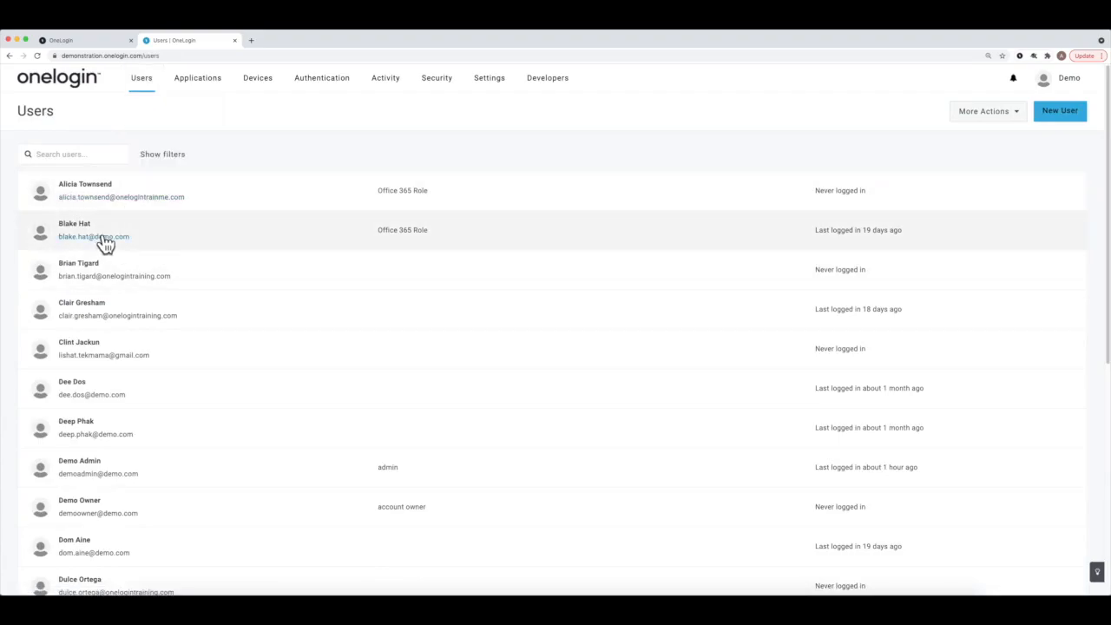
scroll(285, 395, "down", 5)
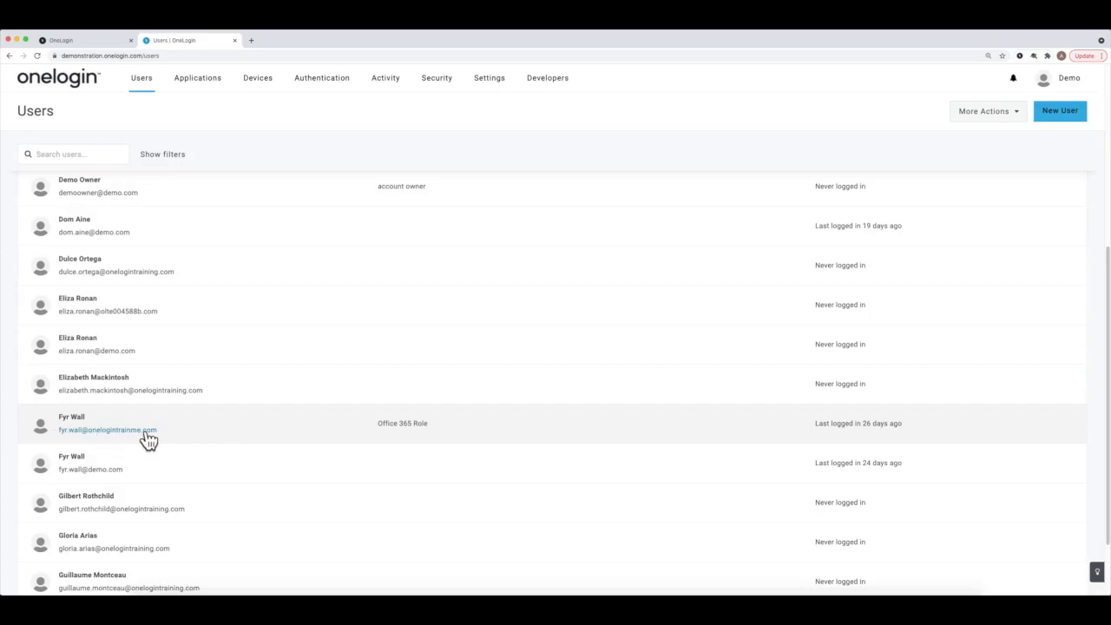
Step: Open the onelogintrainme.com user further down the list and examine the assigned applications and how the Office 365 Role is assigned
left_click(408, 439)
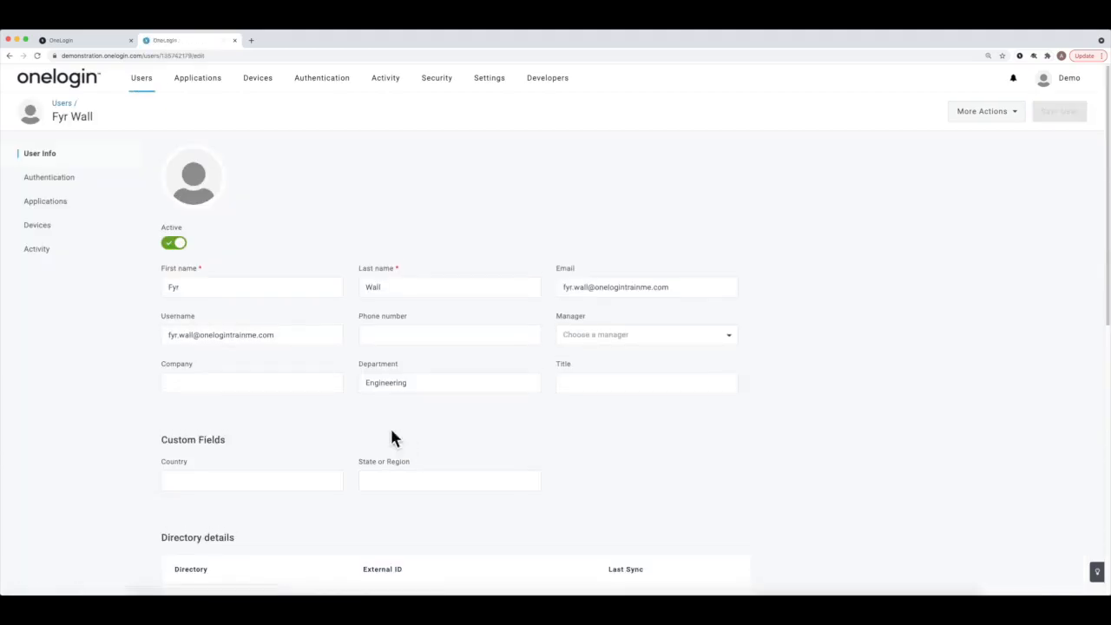
left_click(63, 210)
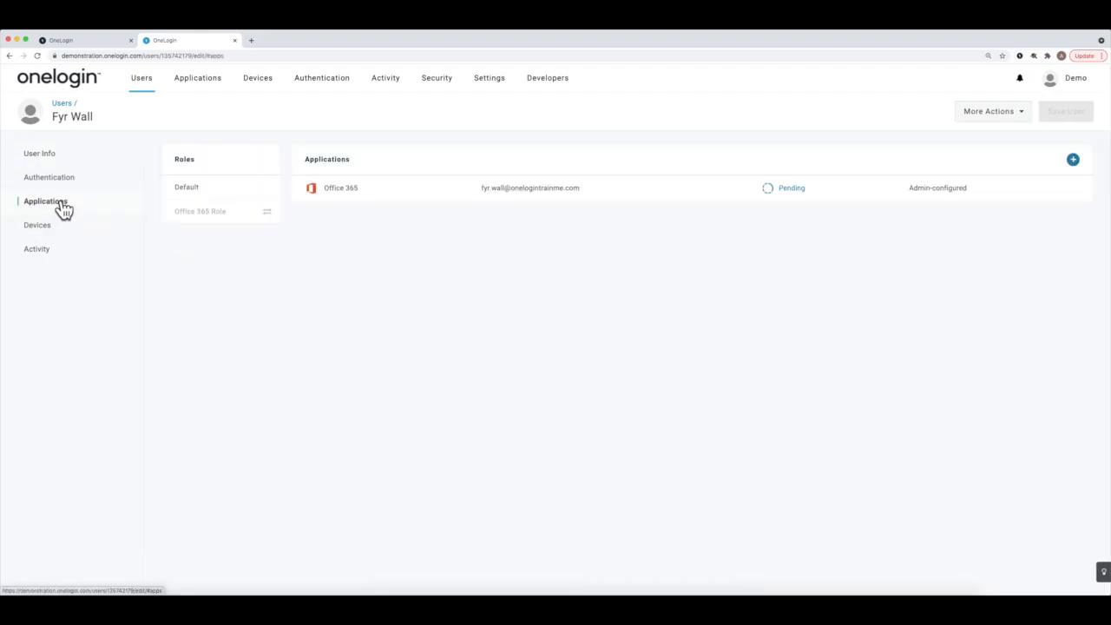
mouse_move(198, 217)
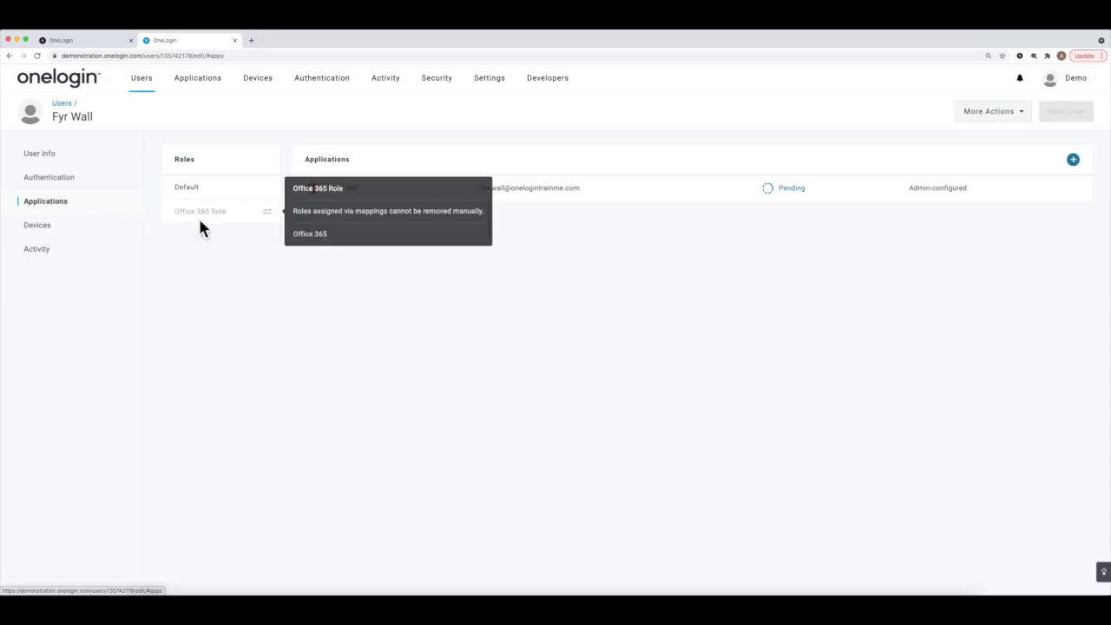
left_click_drag(173, 213, 238, 217)
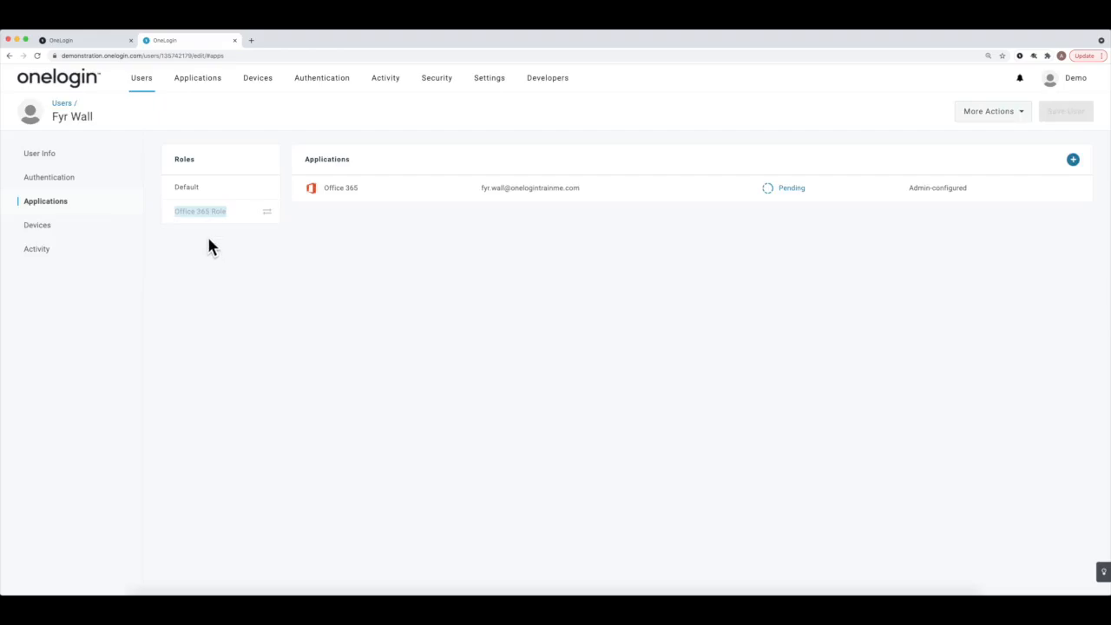
mouse_move(256, 220)
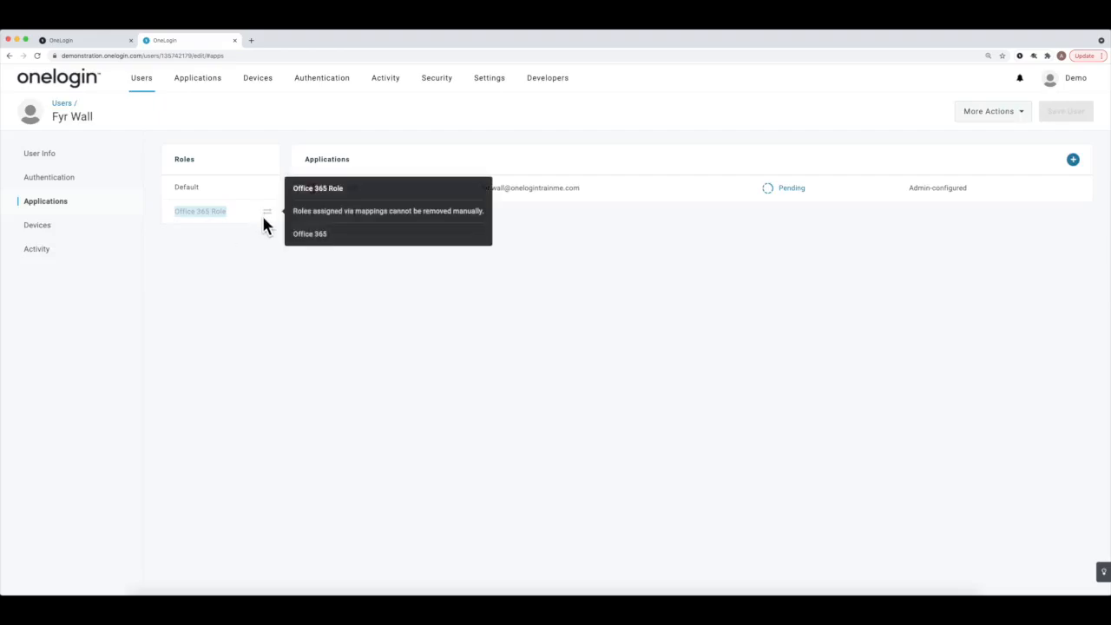